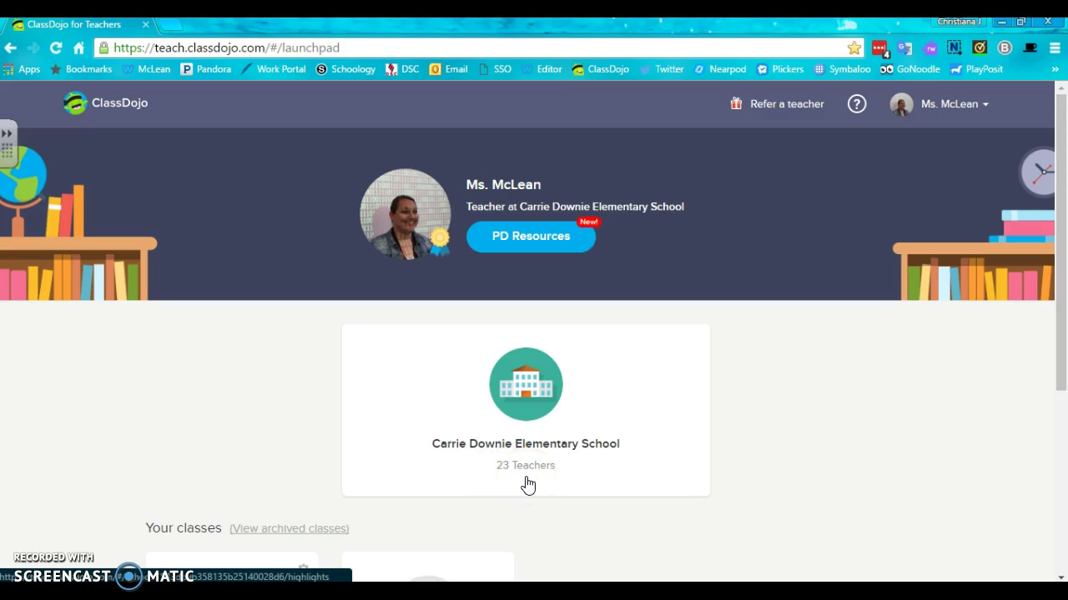
Open the Advanced section of the teacher account settings
left_click(971, 106)
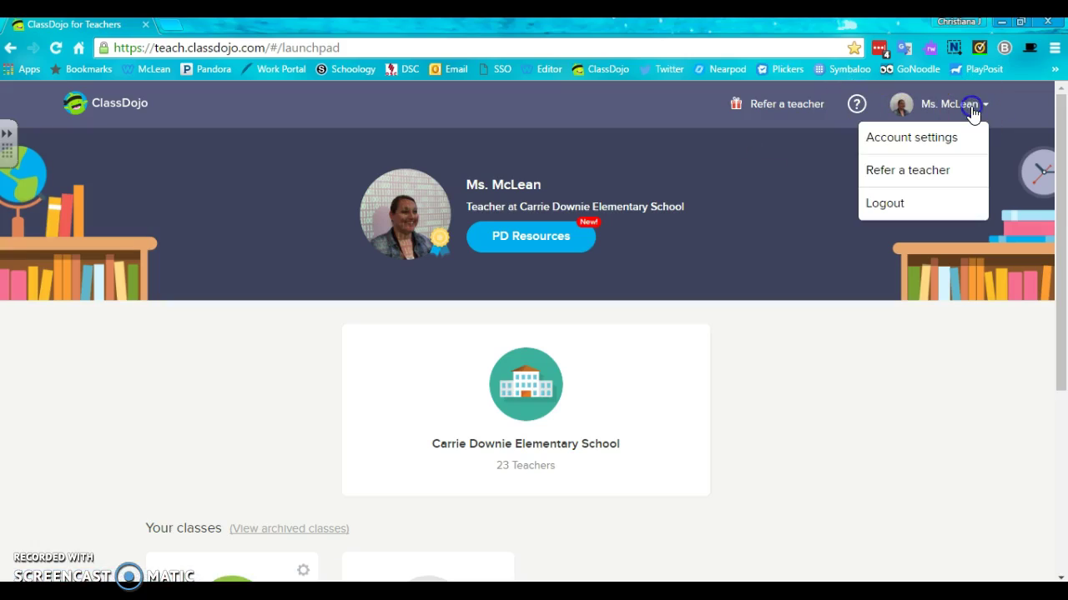
left_click(931, 139)
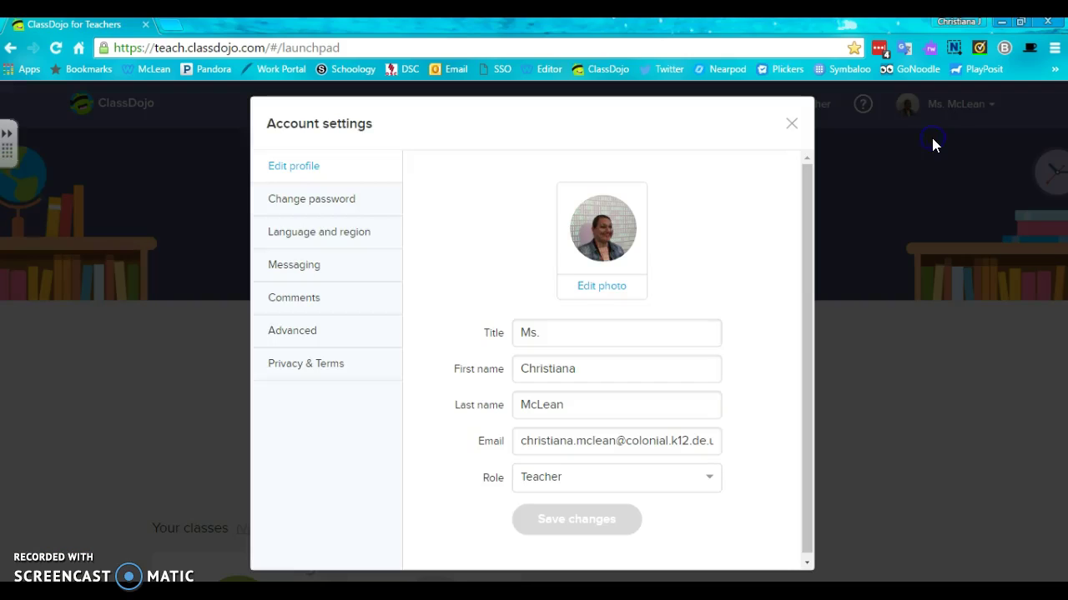
left_click(300, 338)
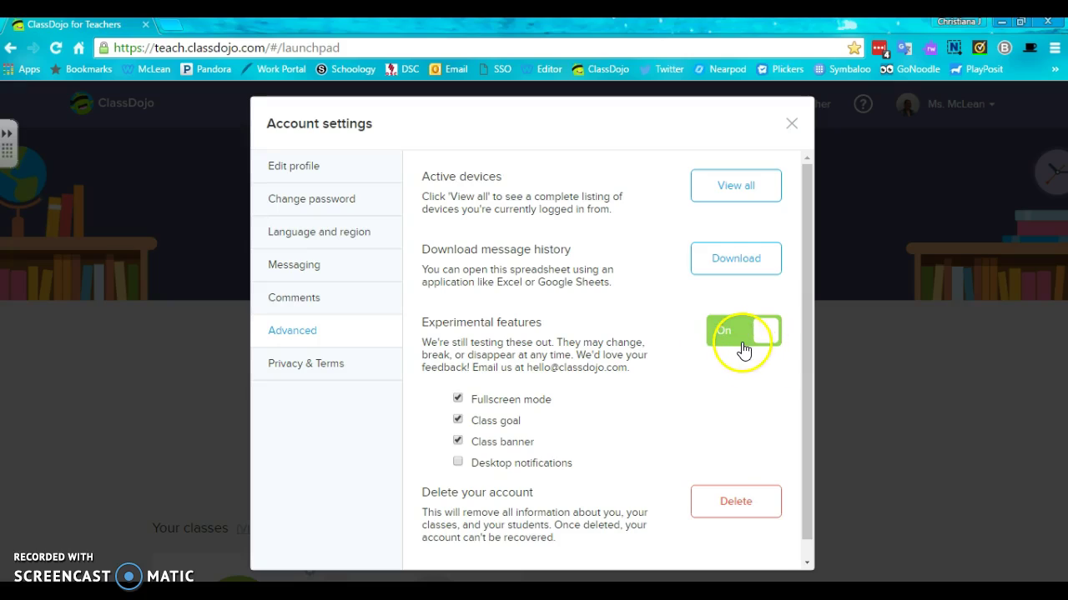
Toggle the Class goal option and the experimental features switch off and back on in the advanced settings
left_click(458, 421)
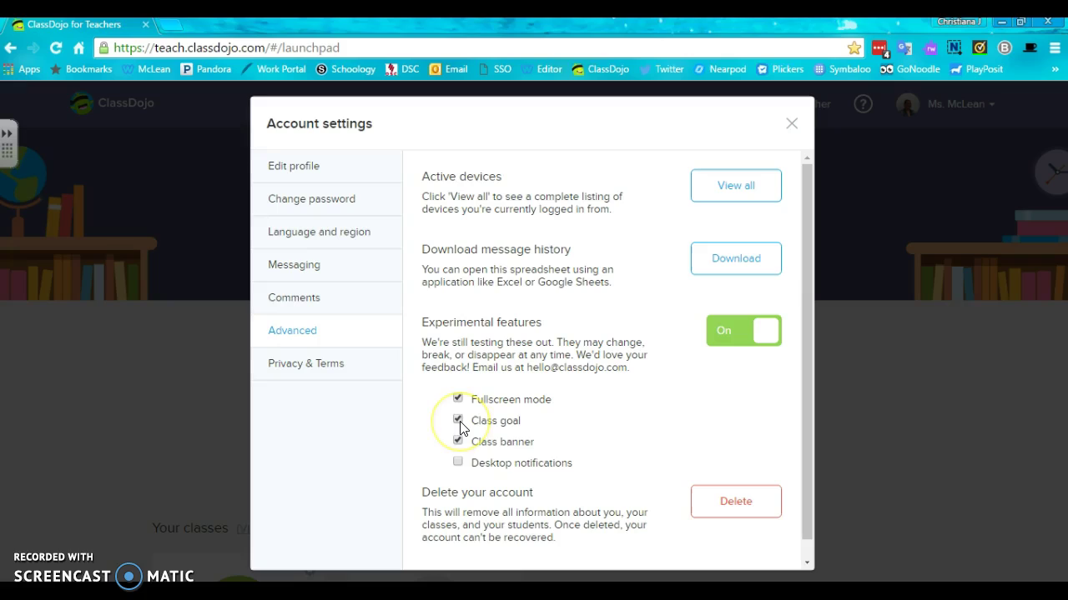
left_click(459, 424)
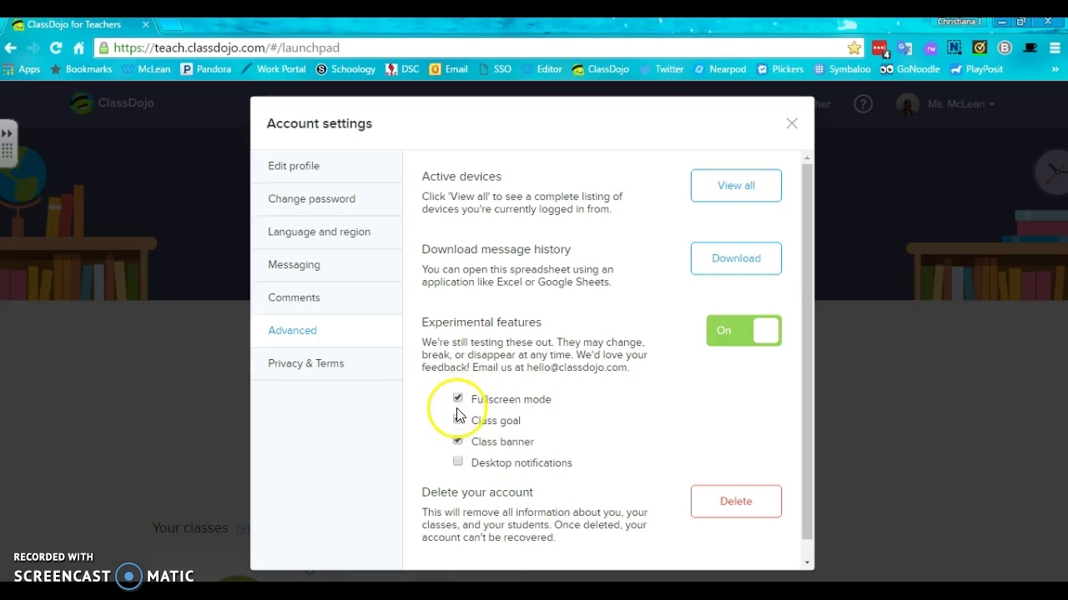
left_click(458, 422)
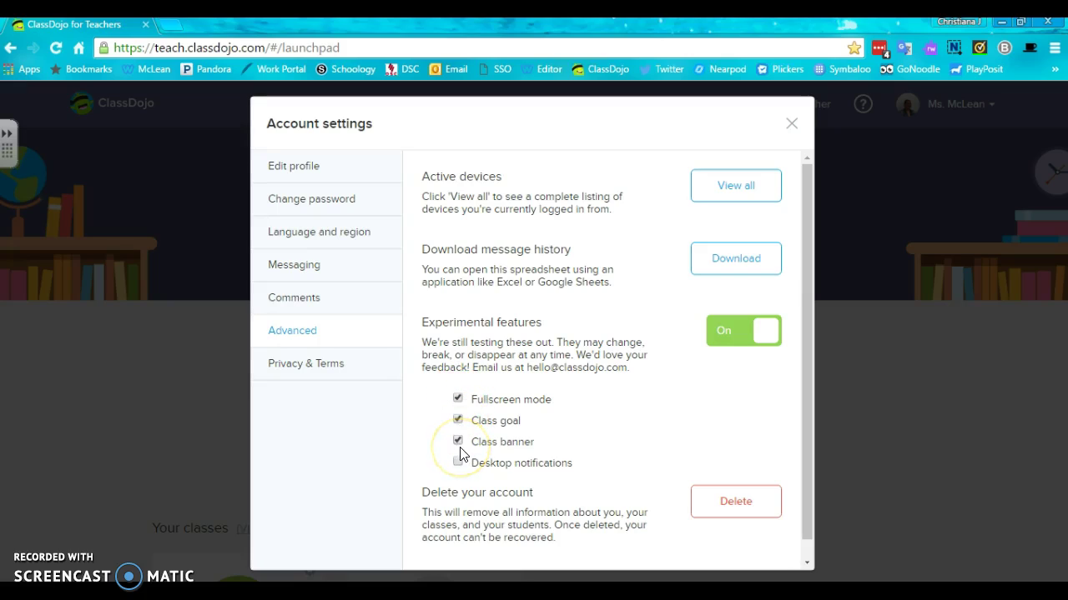
left_click(771, 328)
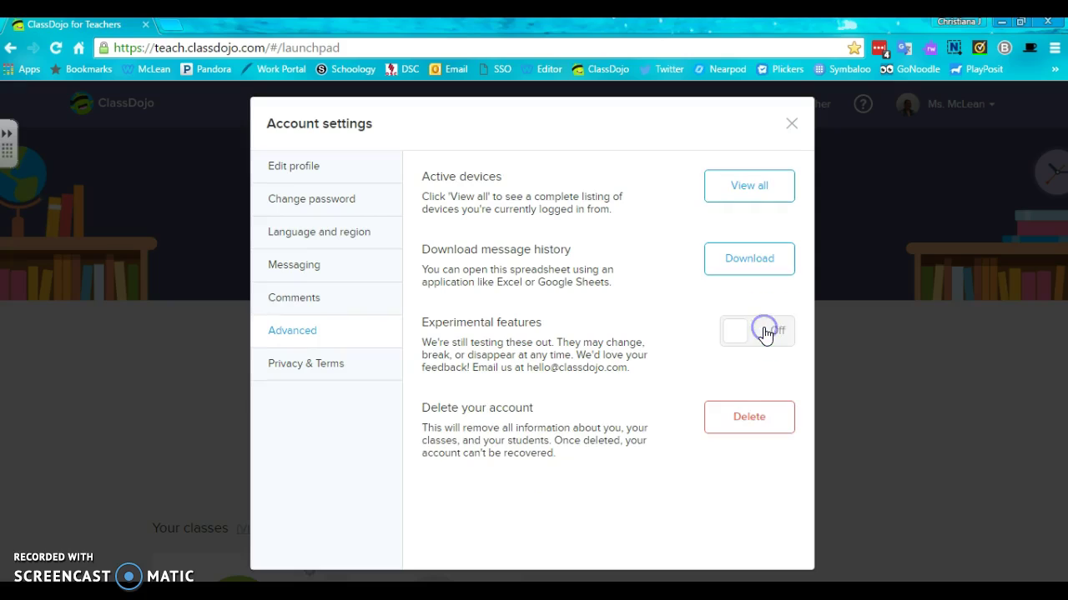
left_click(734, 336)
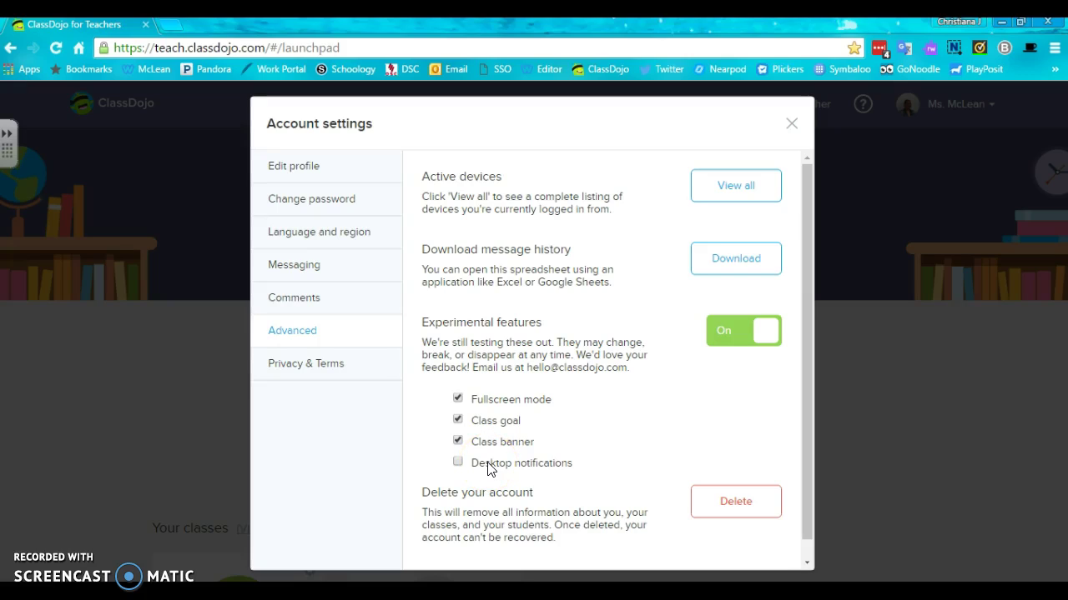
left_click(537, 452)
scroll(572, 441, "down", 1)
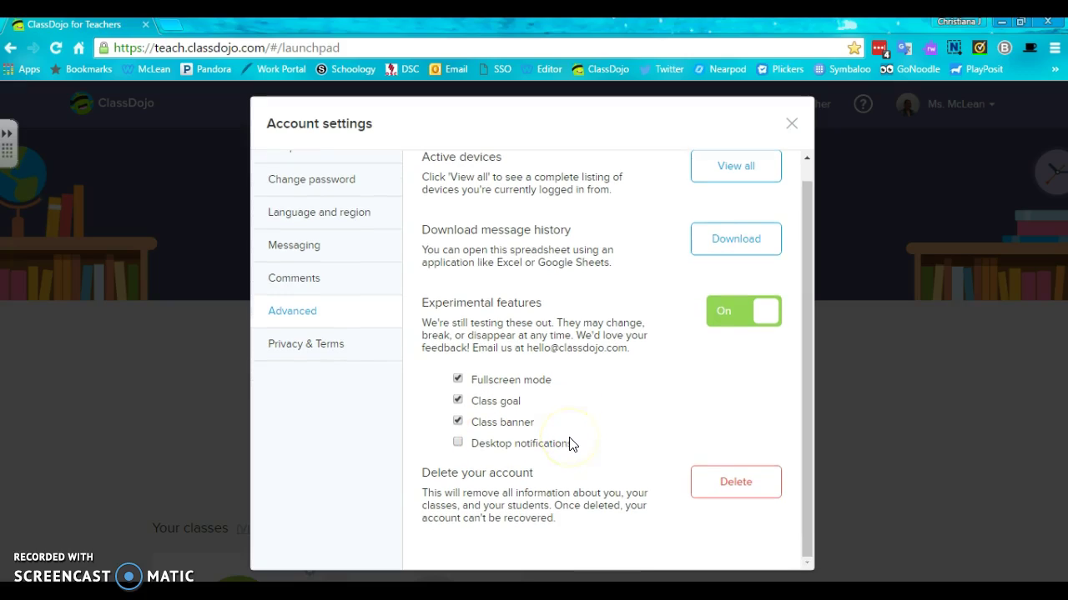
Try to disable Class Story comments in the account's comment settings
left_click(340, 276)
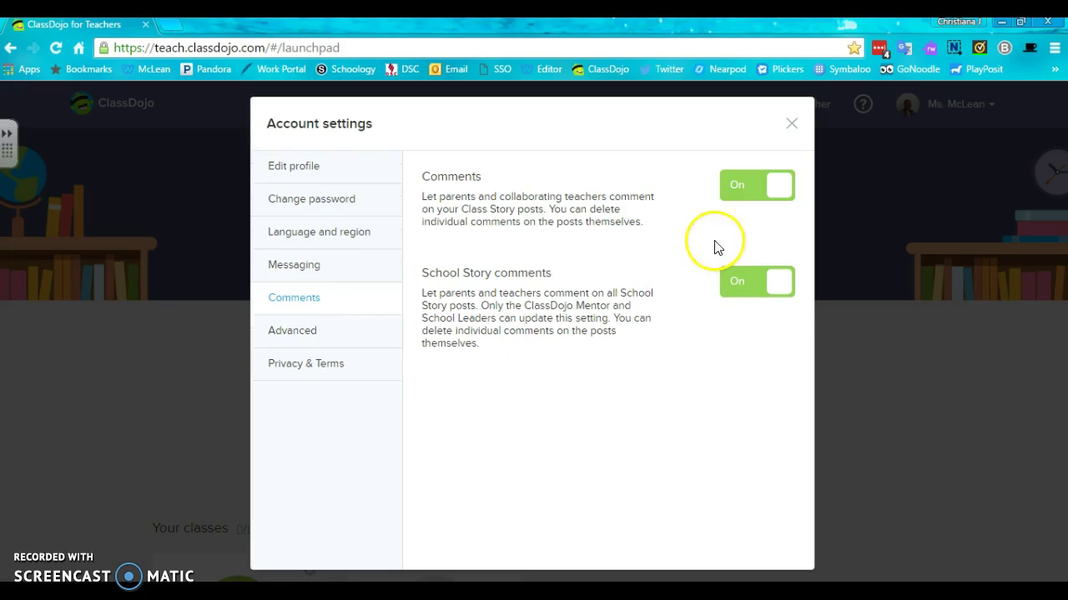
left_click(746, 202)
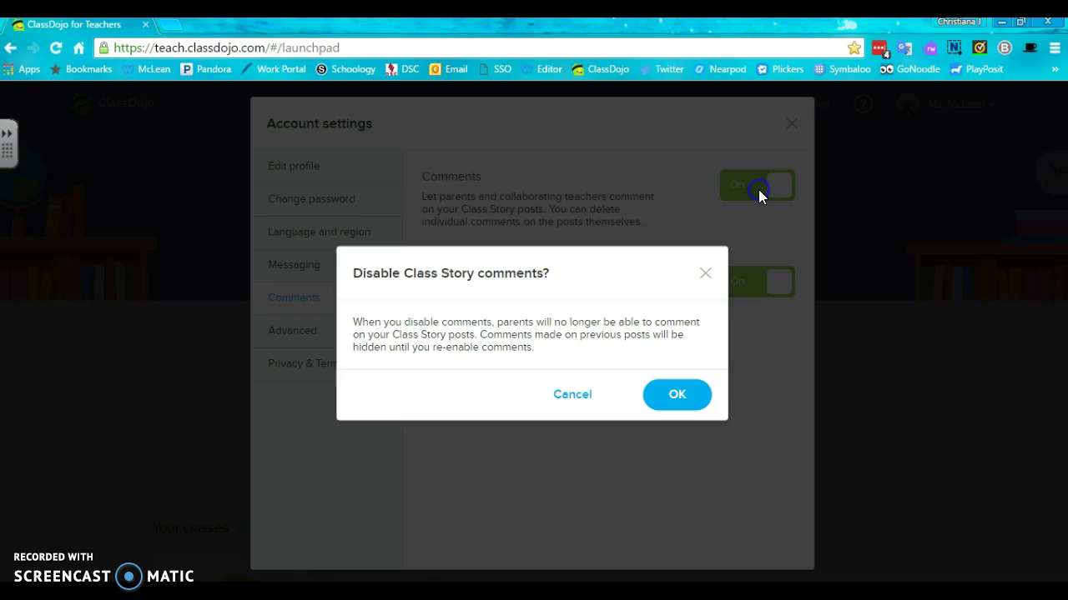
left_click(568, 400)
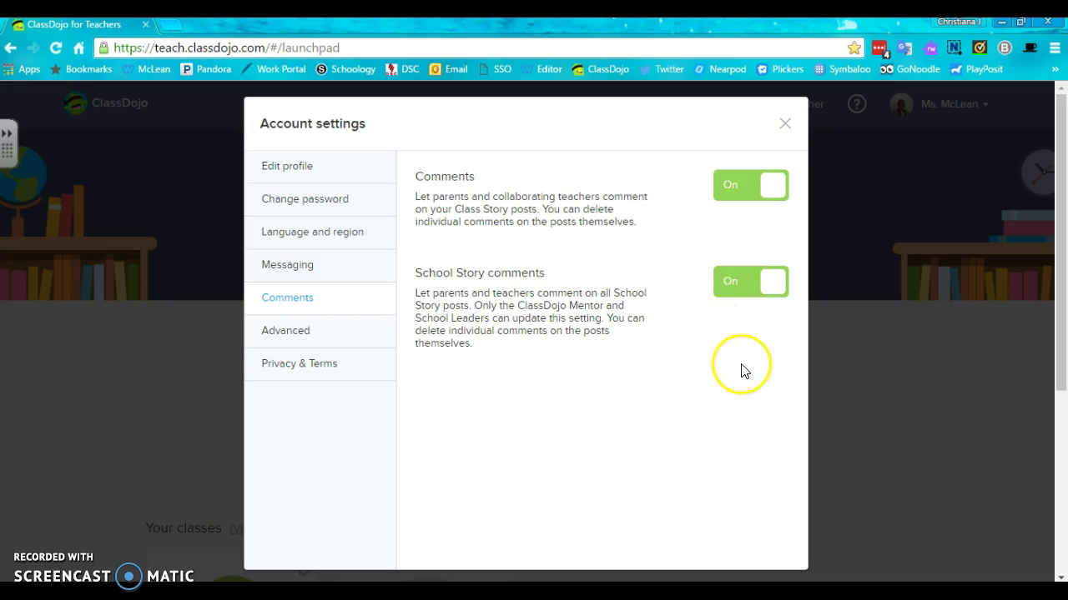
Turn Mute weekend notifications on and back off in the account's messaging settings
left_click(339, 269)
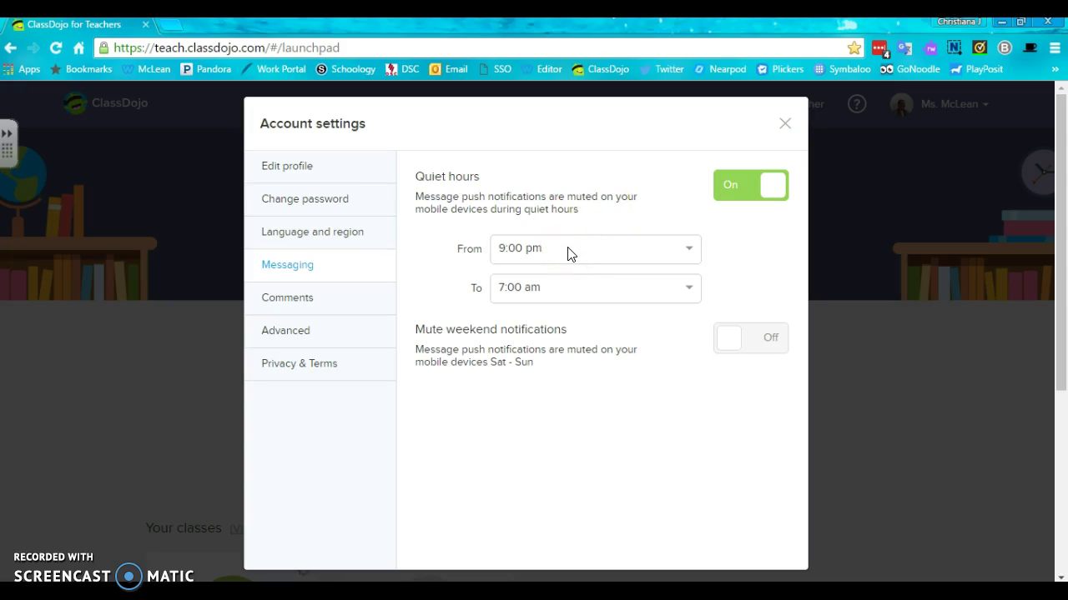
left_click(515, 256)
left_click(513, 302)
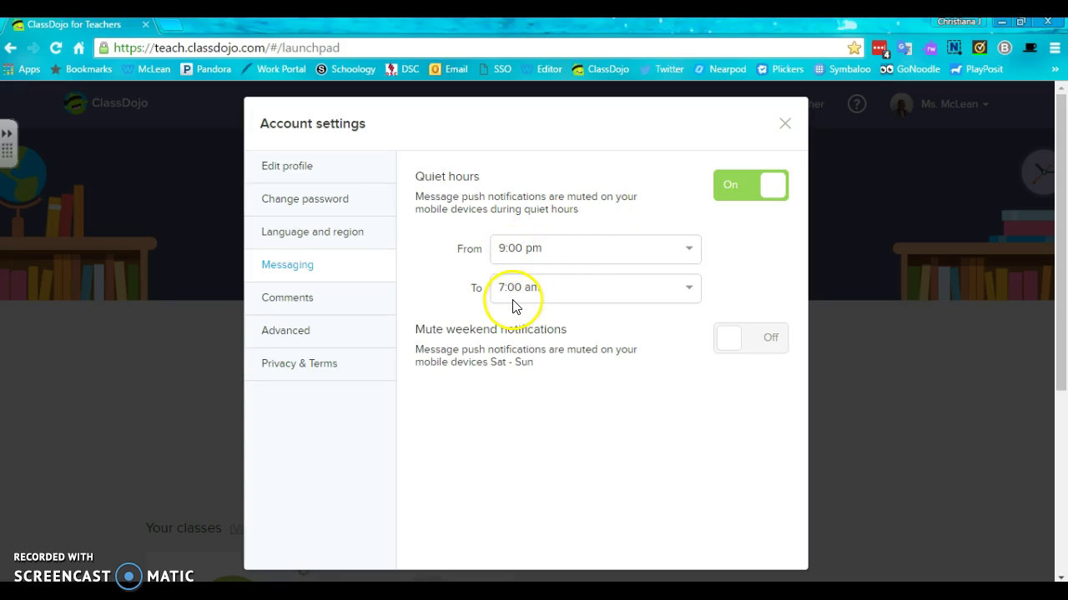
left_click(725, 348)
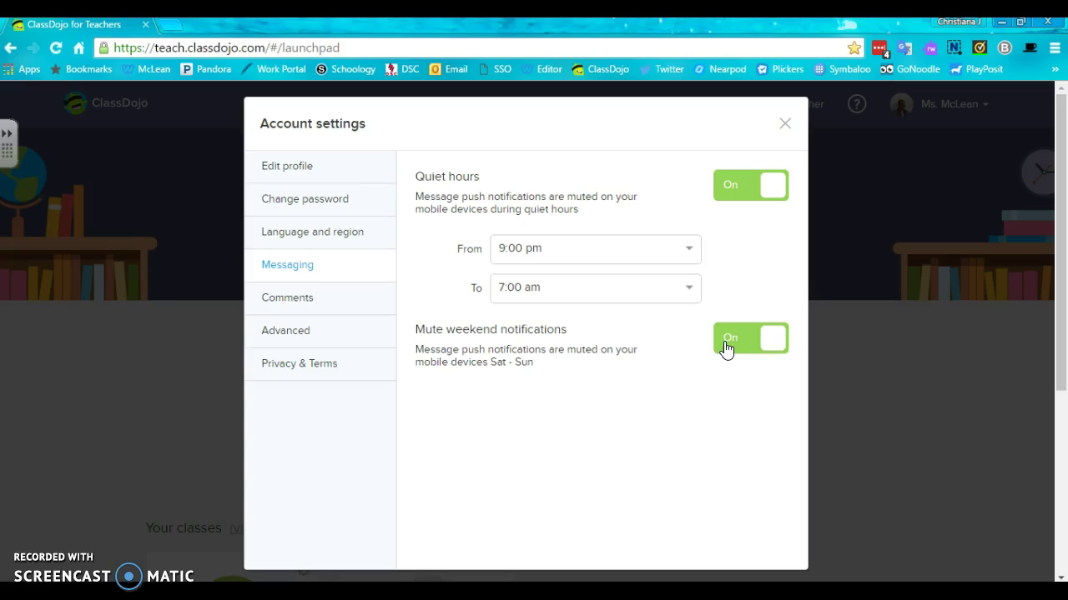
left_click(726, 349)
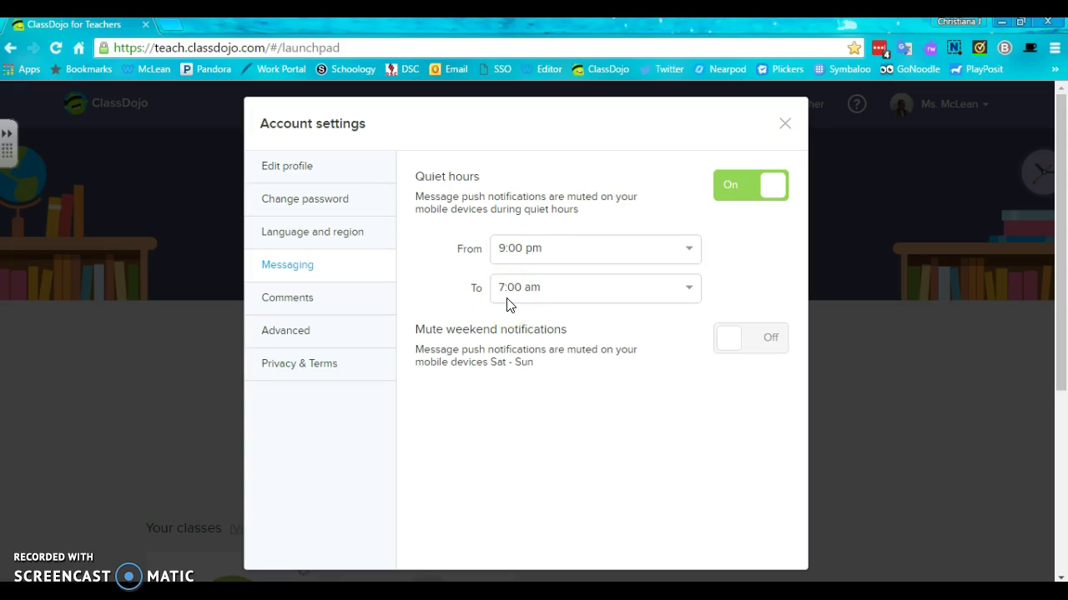
Check the quiet hours start time choices and the language and region settings, leaving the account settings at the end
left_click(591, 257)
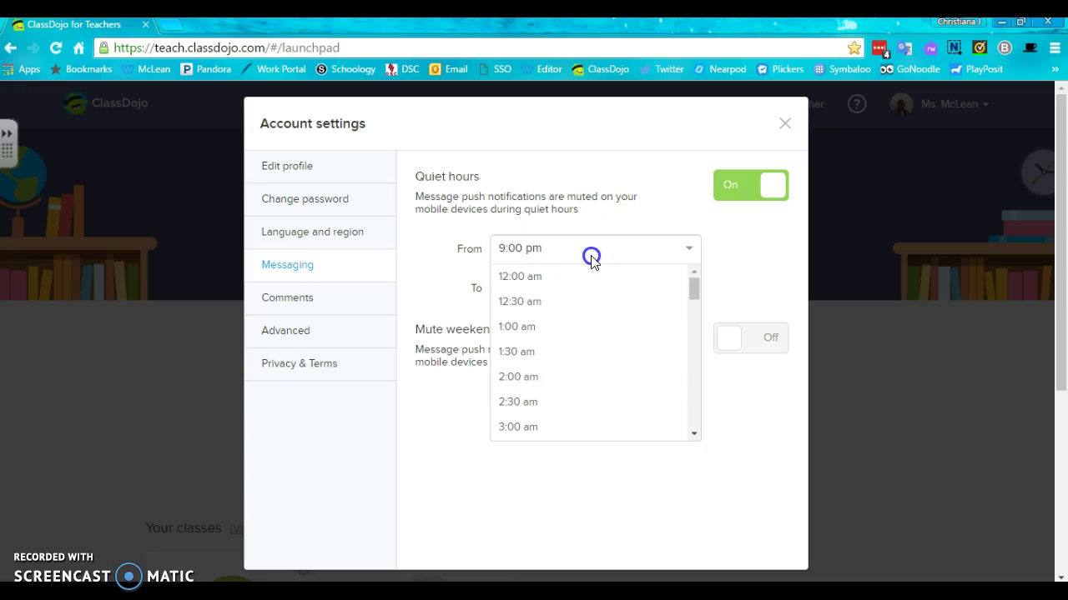
left_click(590, 257)
left_click(590, 257)
left_click(591, 259)
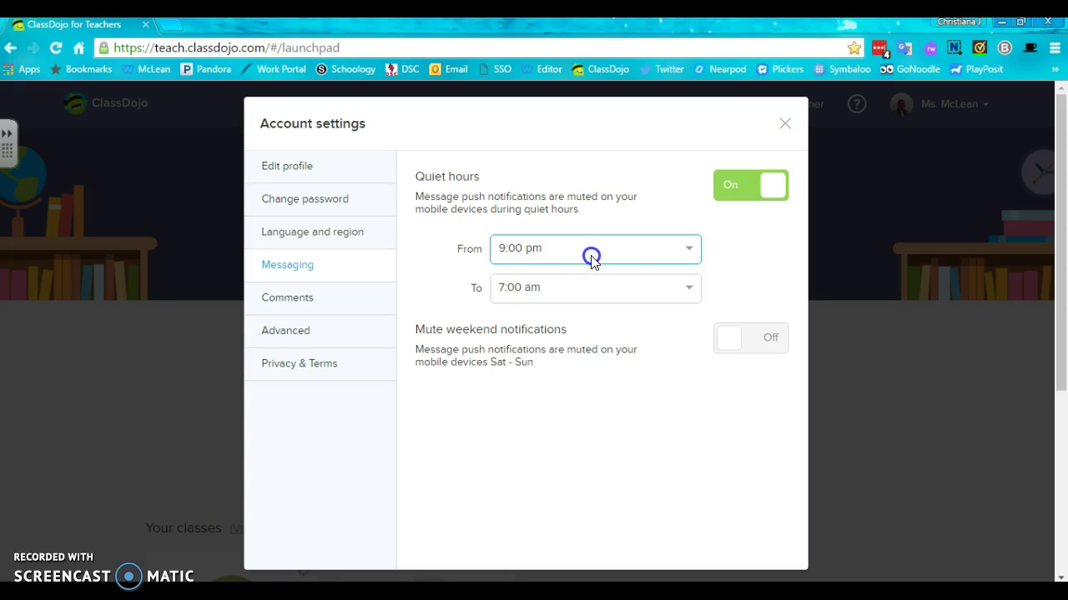
left_click(338, 229)
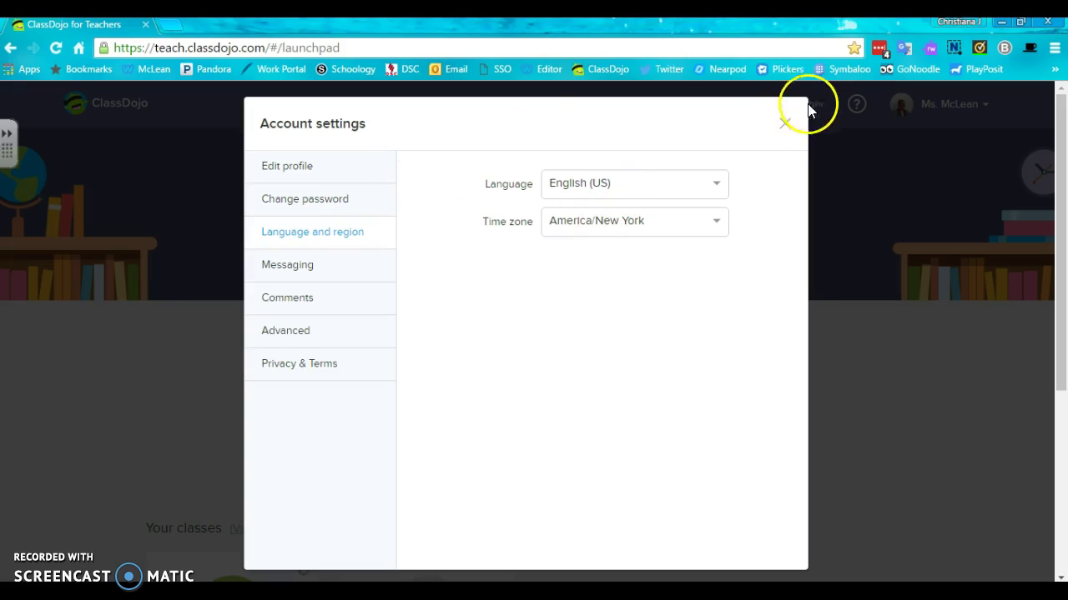
left_click(789, 134)
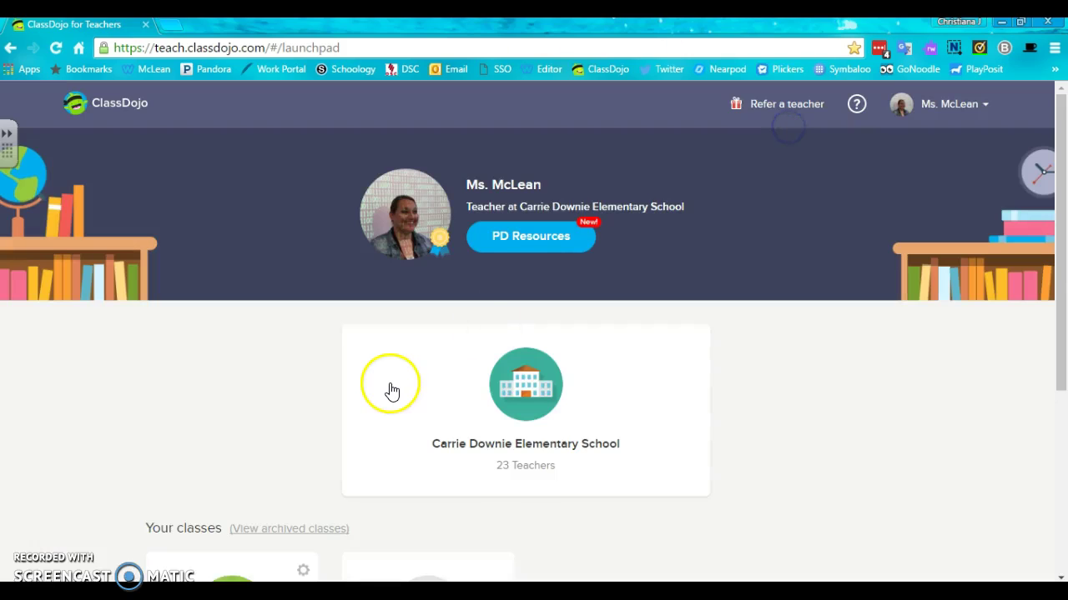
Look through the list of archived classes on the launchpad and close it without restoring any
scroll(389, 389, "down", 2)
scroll(392, 390, "down", 2)
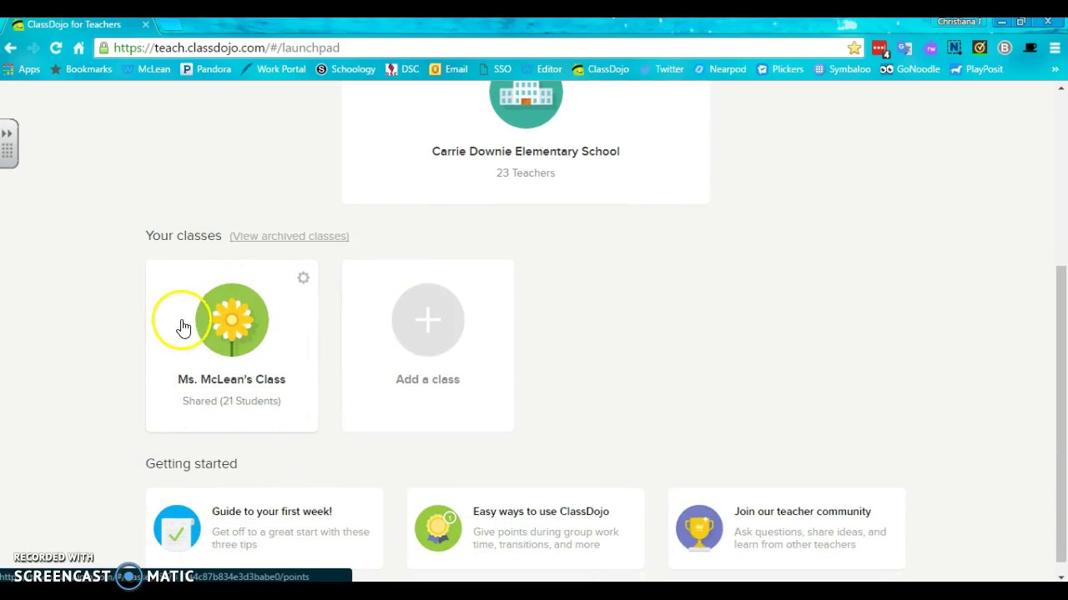
left_click(274, 239)
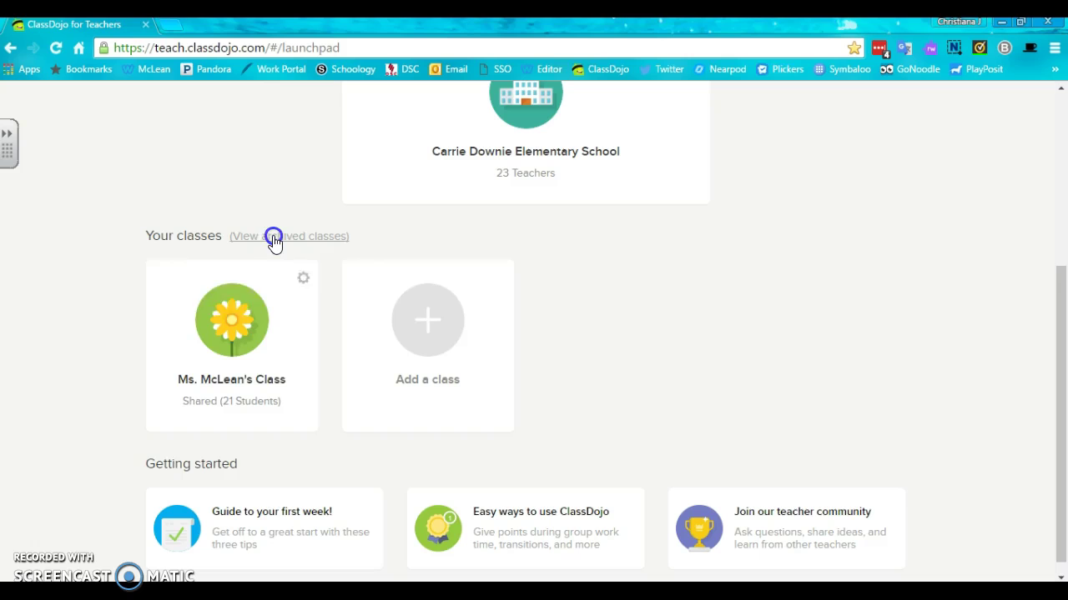
scroll(234, 400, "down", 5)
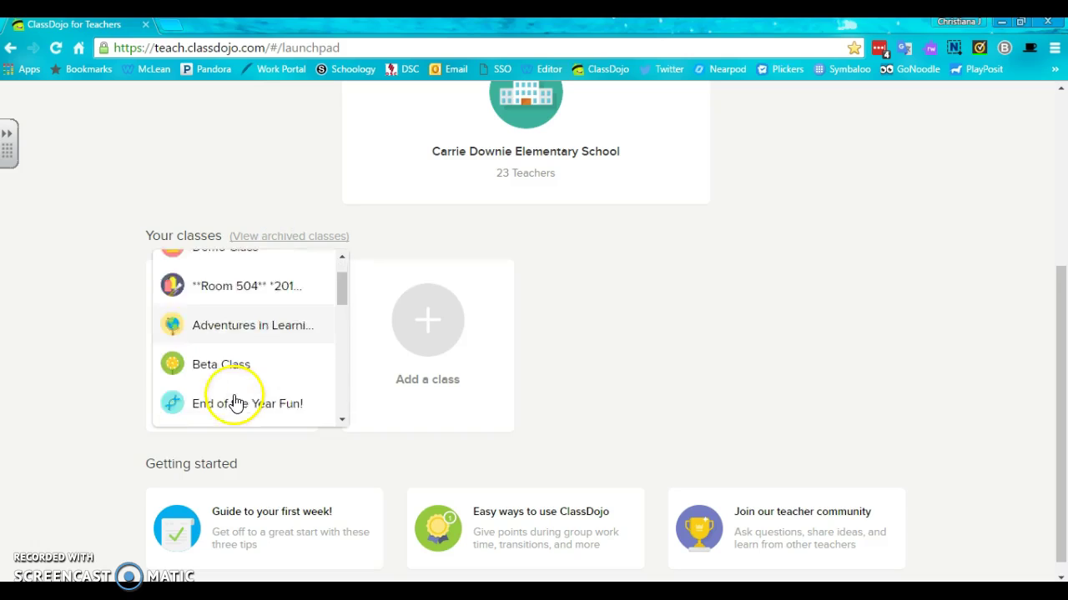
scroll(236, 402, "up", 6)
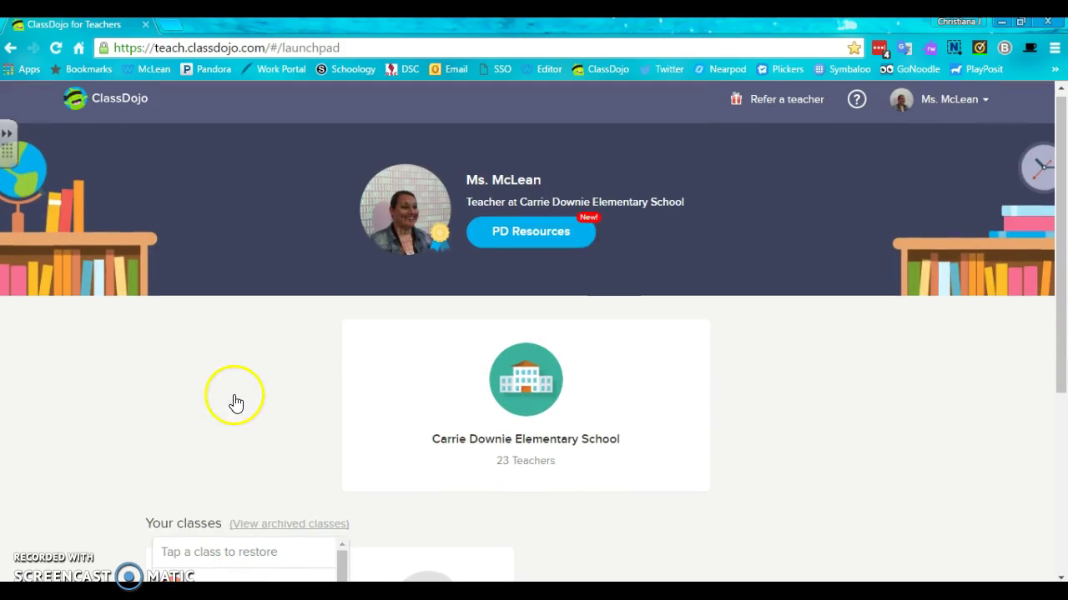
left_click(258, 503)
Restore the archived class **Room 504** *2015-2016* and open its classroom
scroll(258, 501, "down", 4)
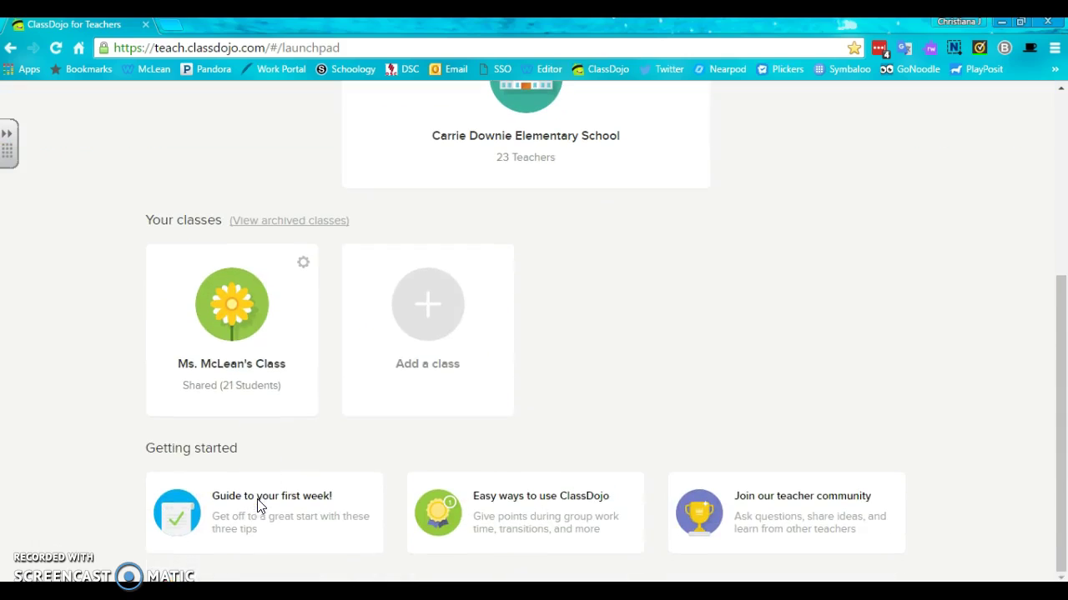
left_click(297, 220)
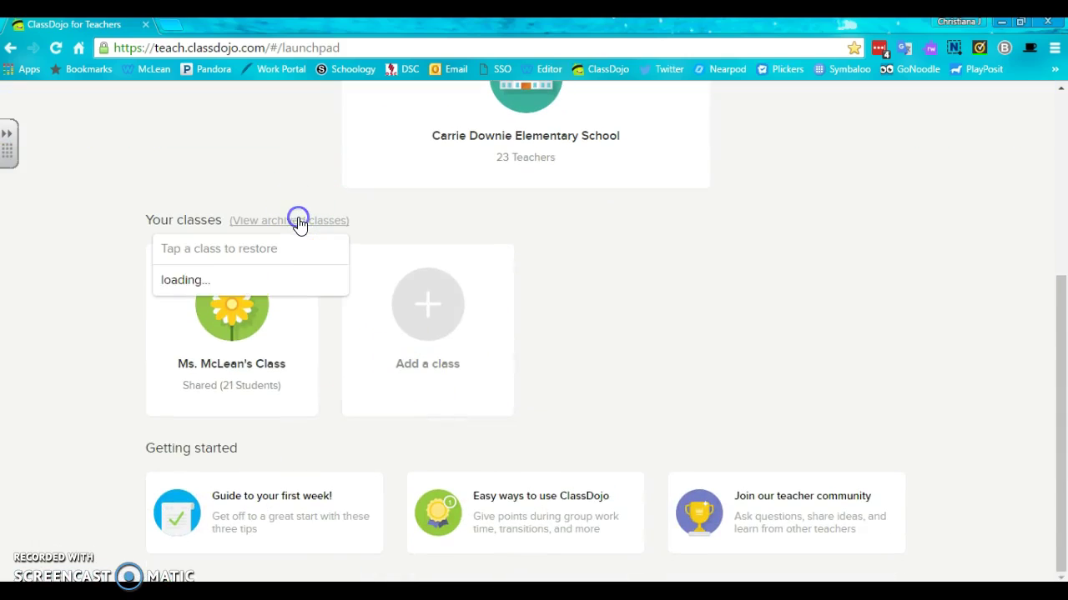
left_click(269, 325)
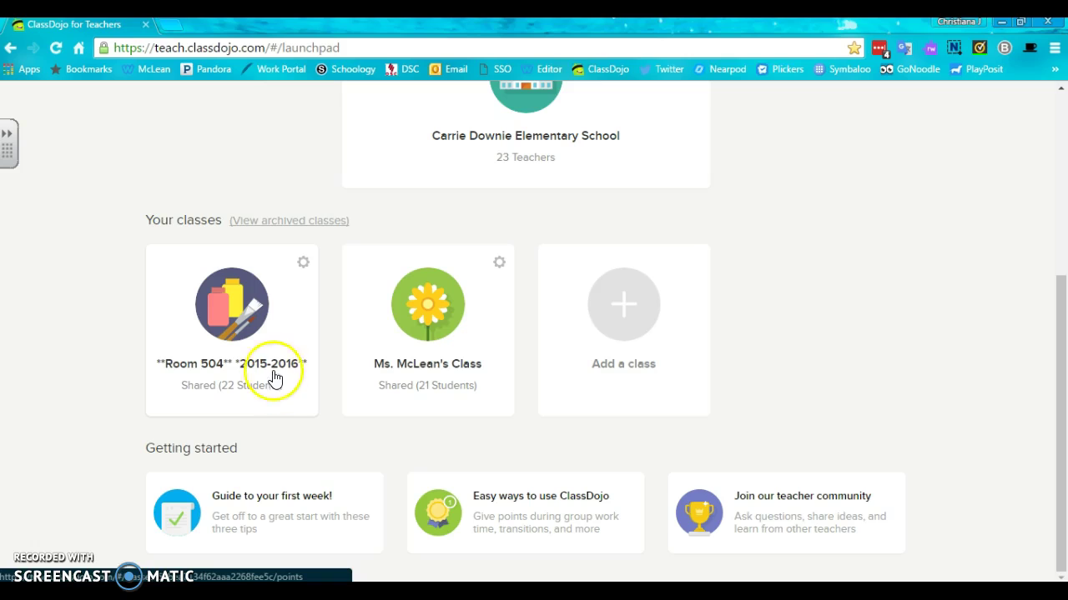
left_click(269, 353)
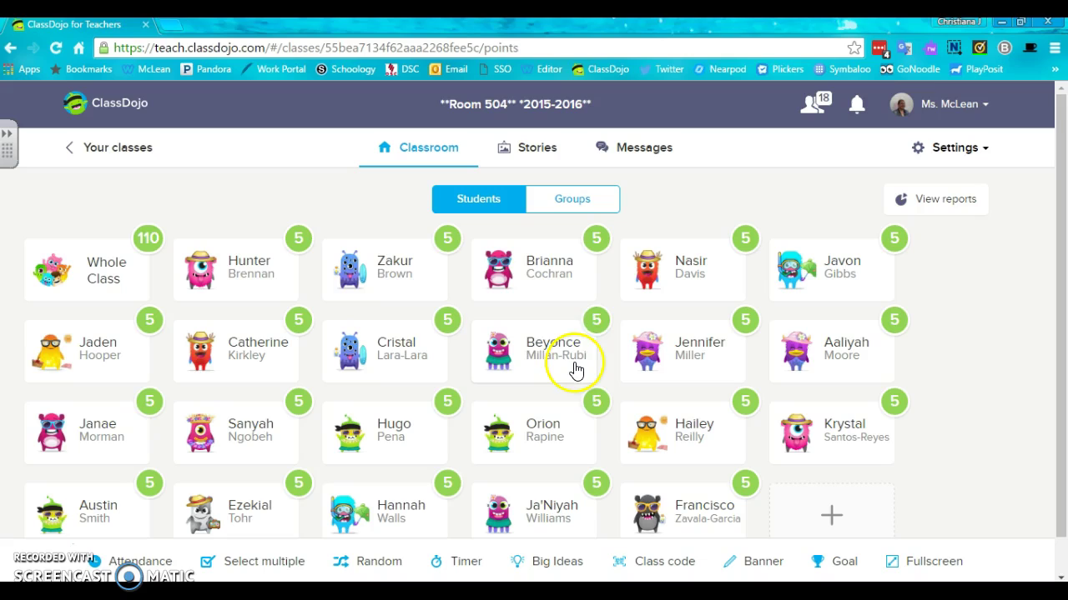
Return to the class overview and archive the **Room 504** *2015-2016* class
left_click(109, 150)
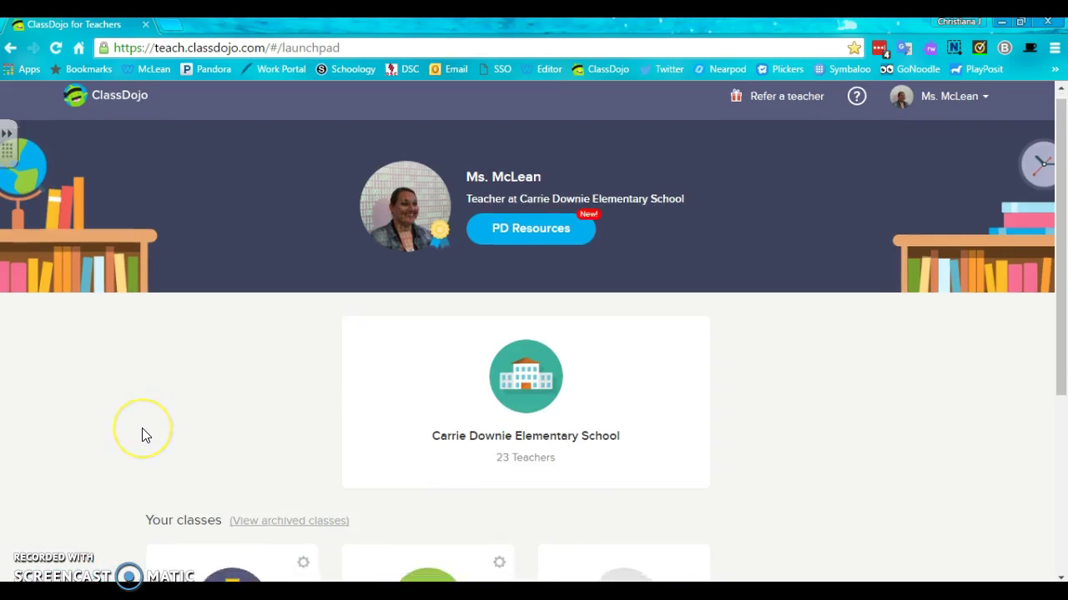
scroll(142, 434, "down", 3)
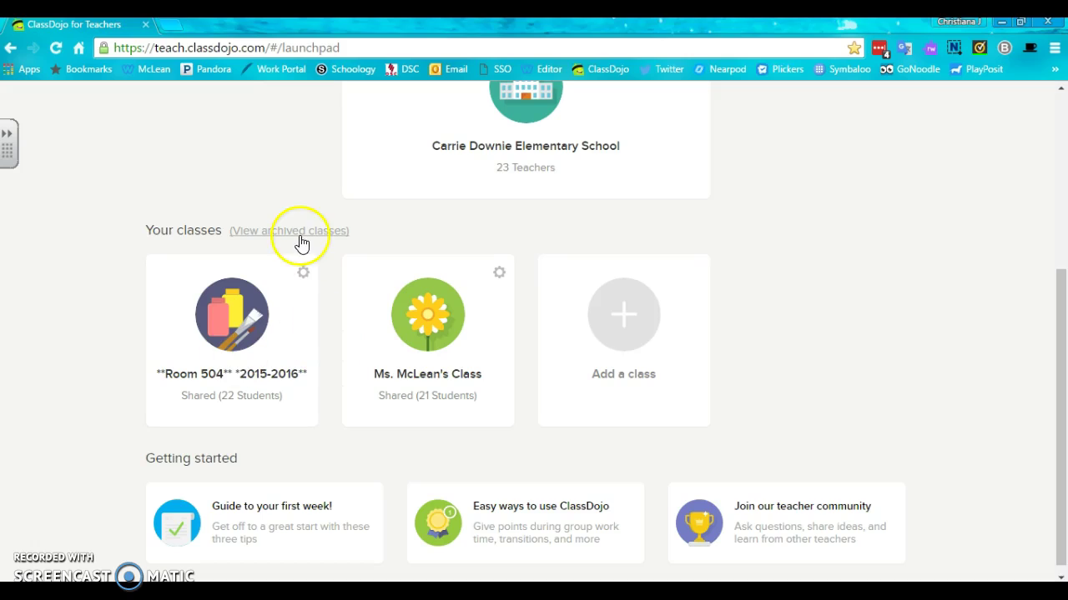
left_click(303, 283)
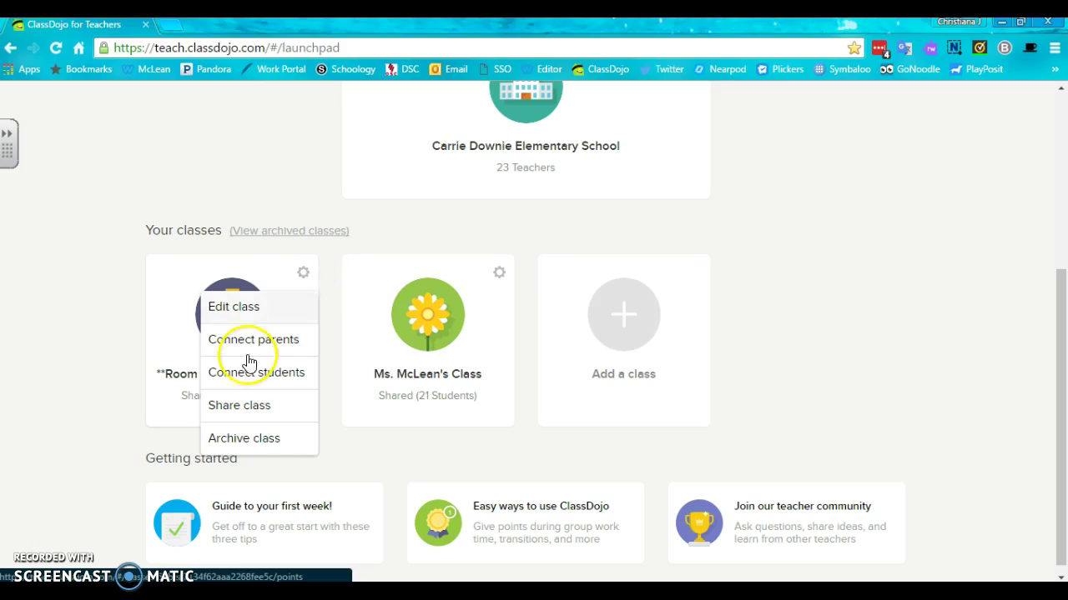
left_click(227, 439)
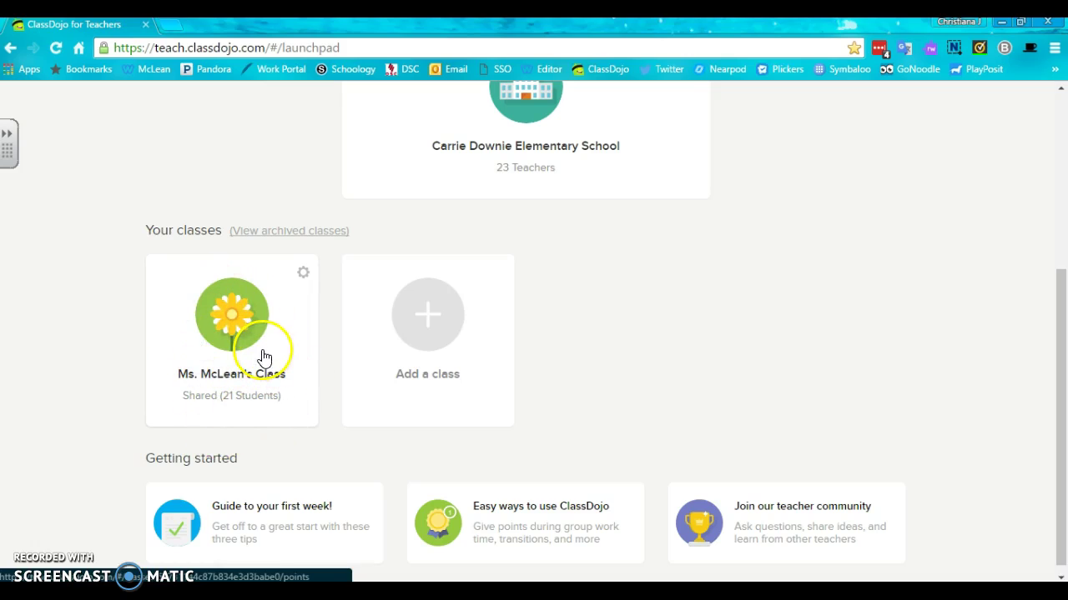
Create a new class with the soccer ball icon, named Class Demo, for 3rd Grade
left_click(446, 333)
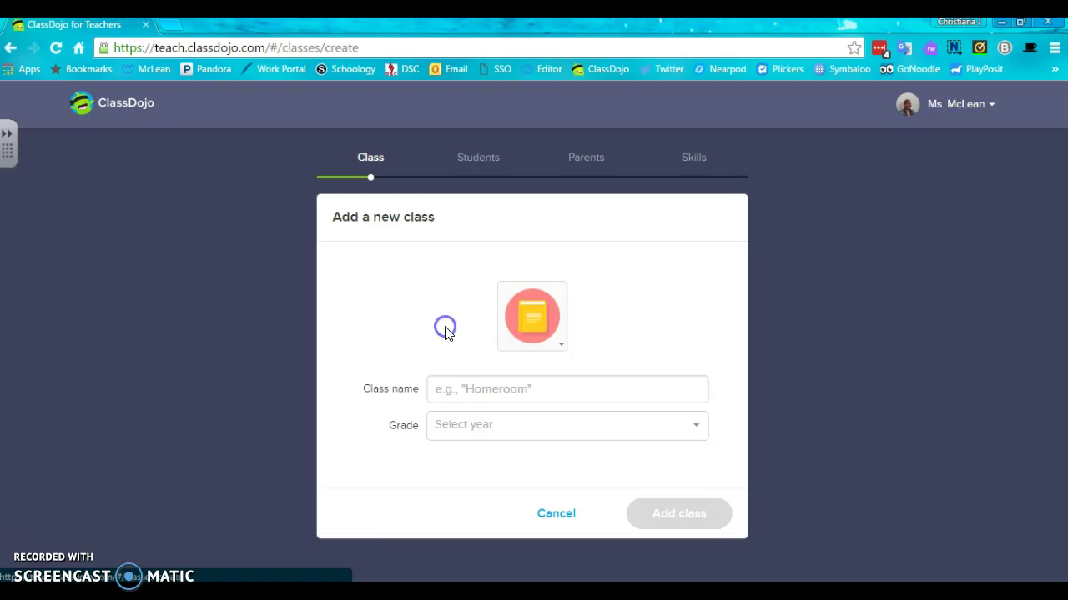
left_click(547, 346)
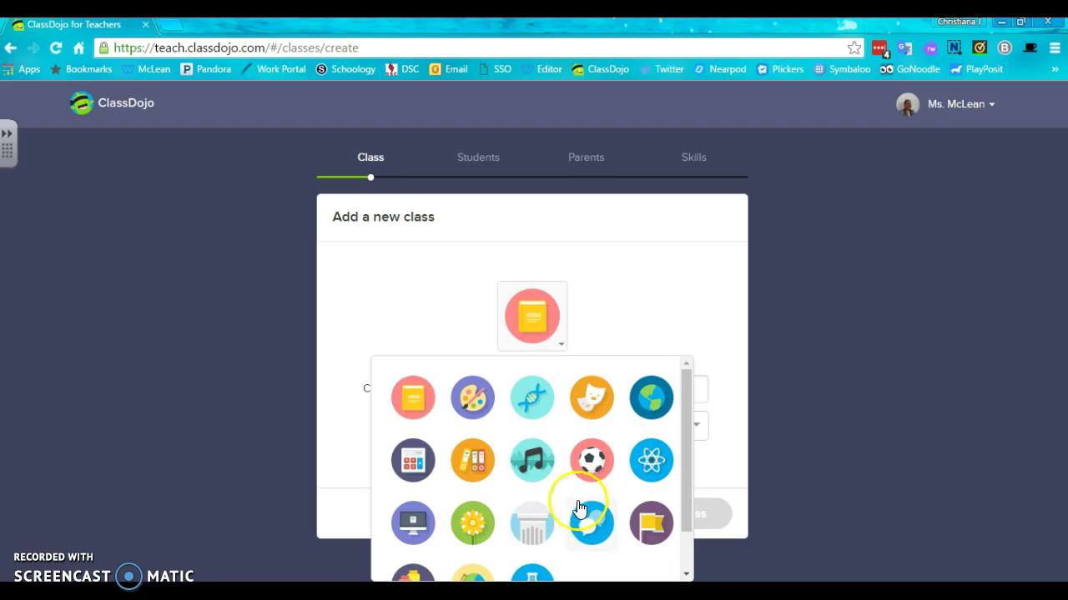
left_click(591, 459)
left_click(493, 391)
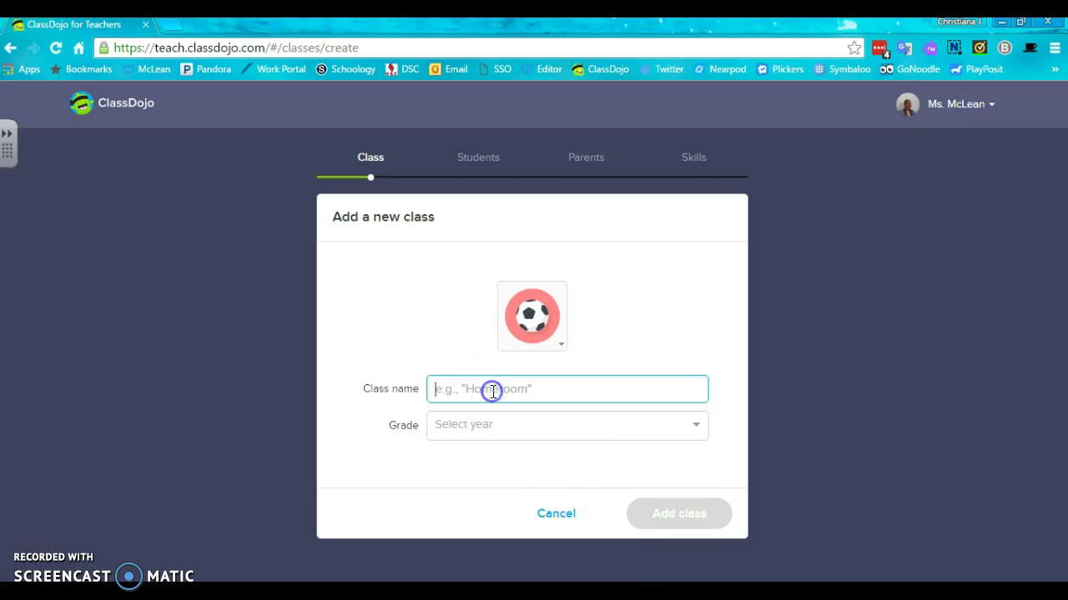
type("Class Demo")
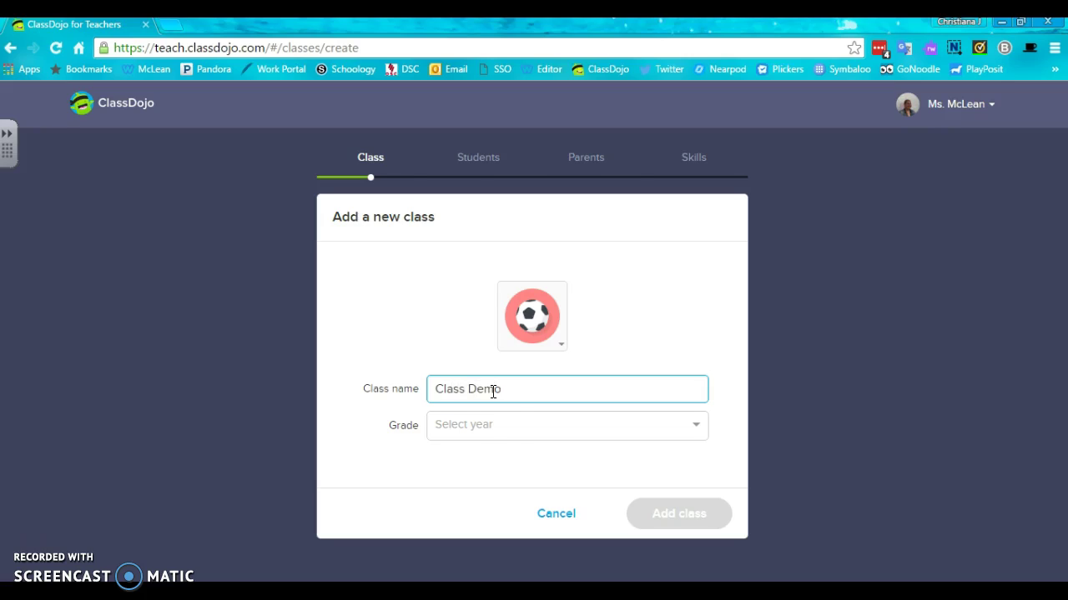
left_click(491, 429)
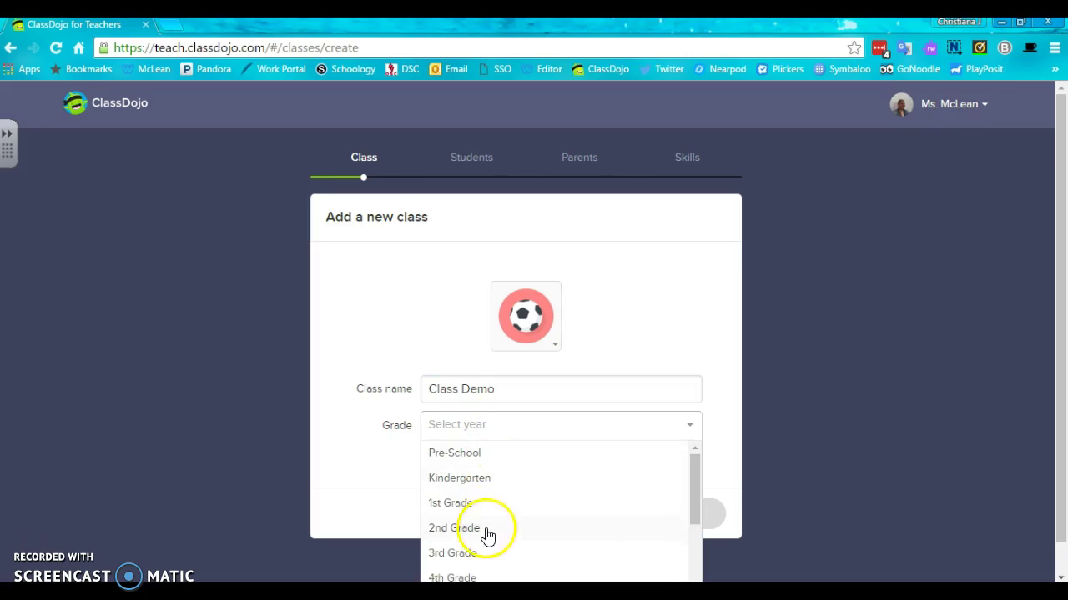
left_click(478, 557)
left_click(636, 513)
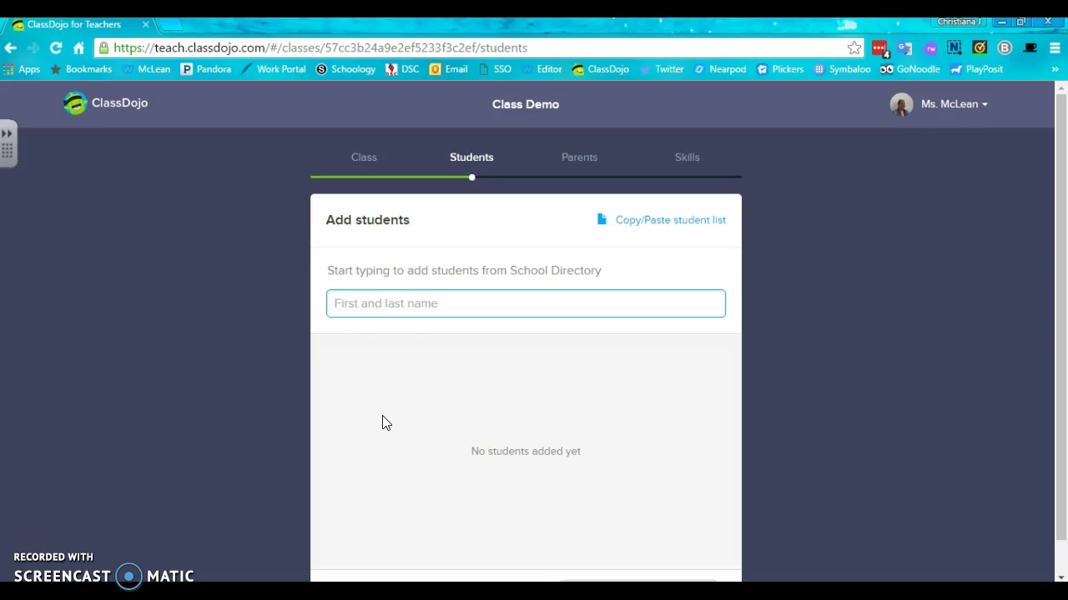
Search the School Directory for students matching "Za" and add the first match to the class
left_click(383, 311)
type("Za")
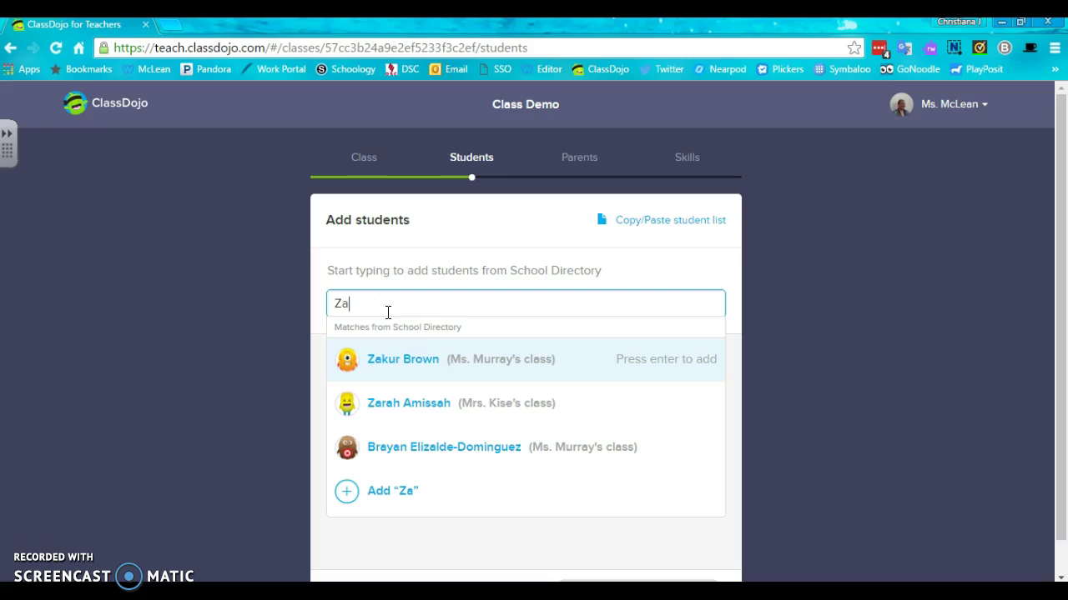
left_click(395, 361)
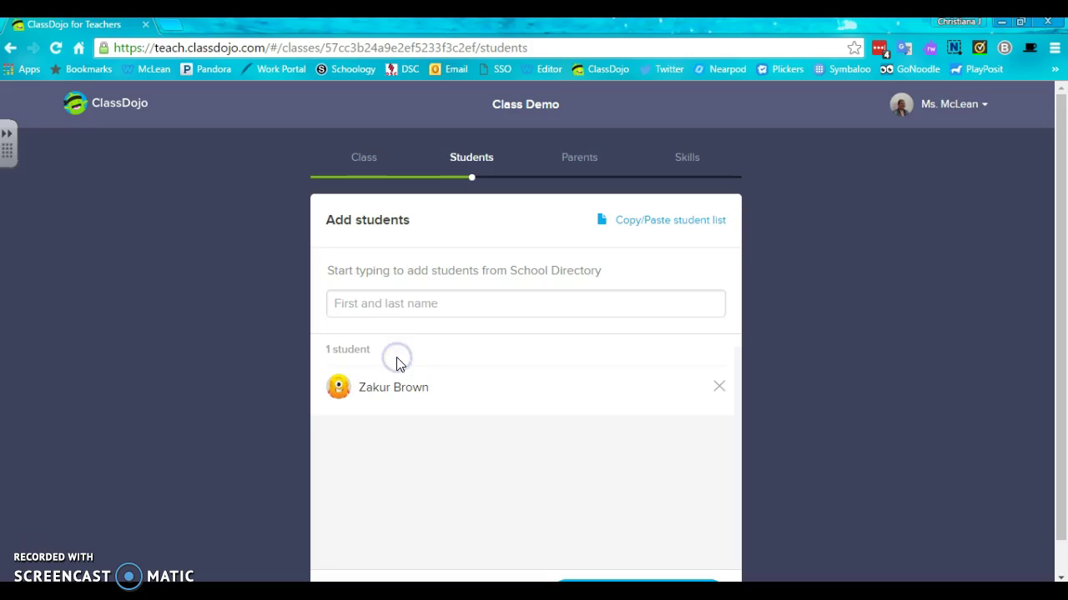
Add a new student who is not in the School Directory by entering the student's full name
left_click(454, 304)
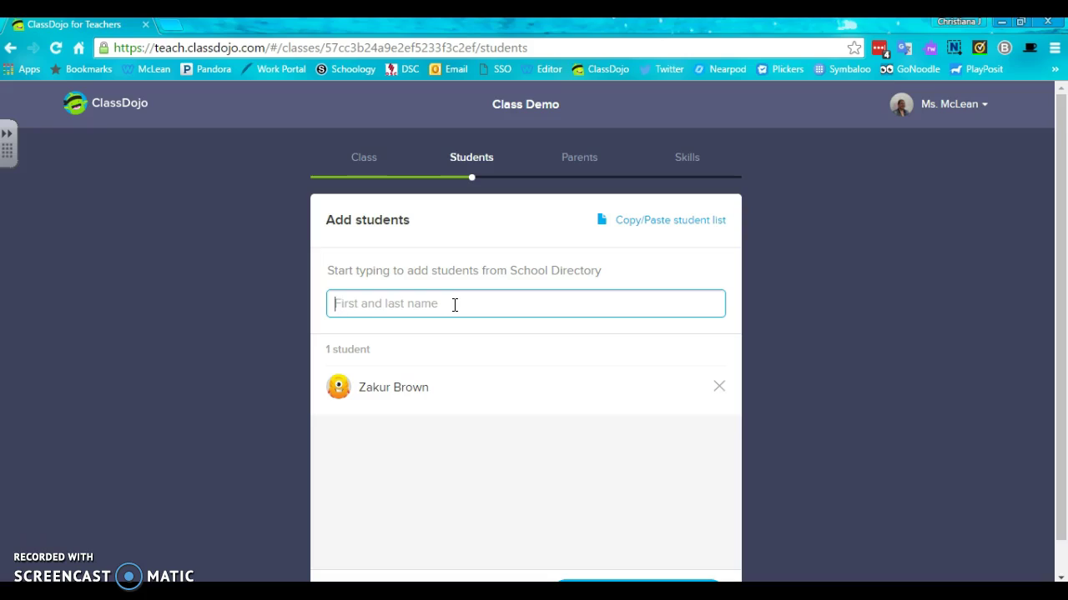
type("Bobby B")
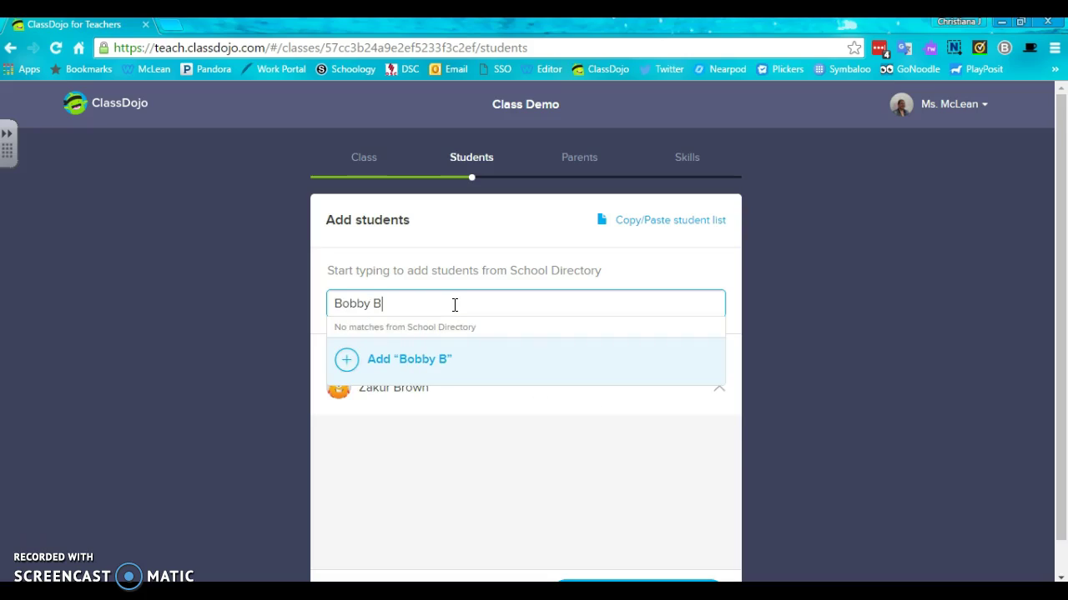
type("rown")
key("Return")
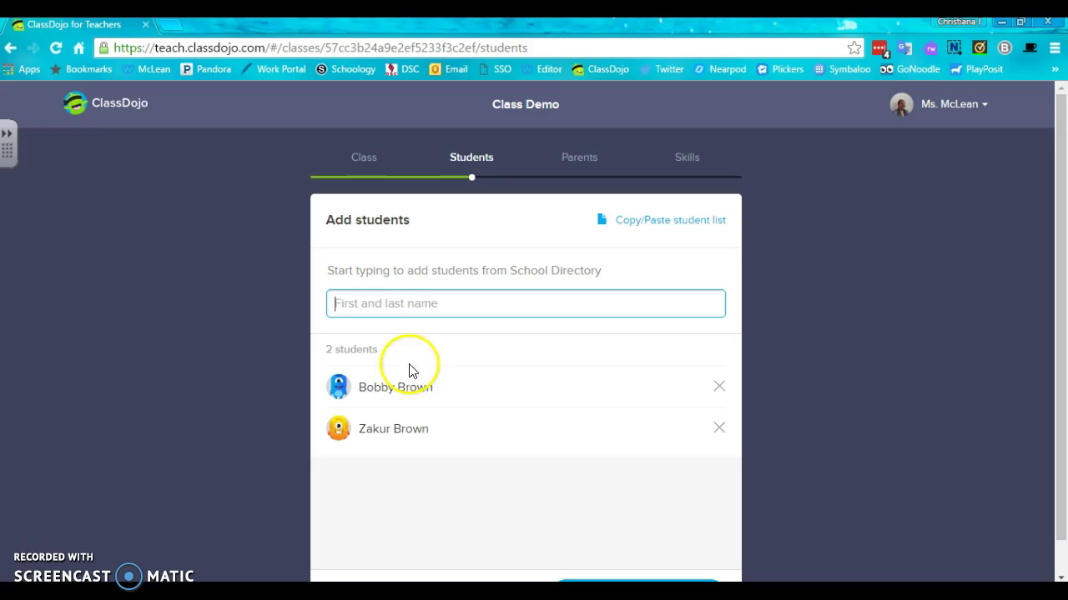
Search the School Directory for students matching "B" and add the first match to the class
left_click(392, 310)
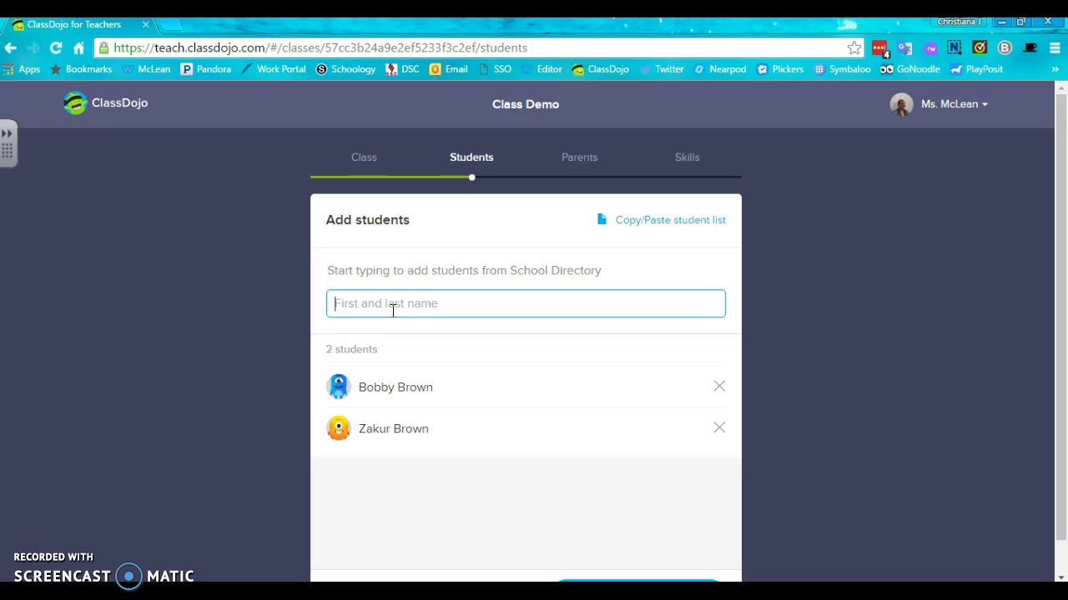
type("B")
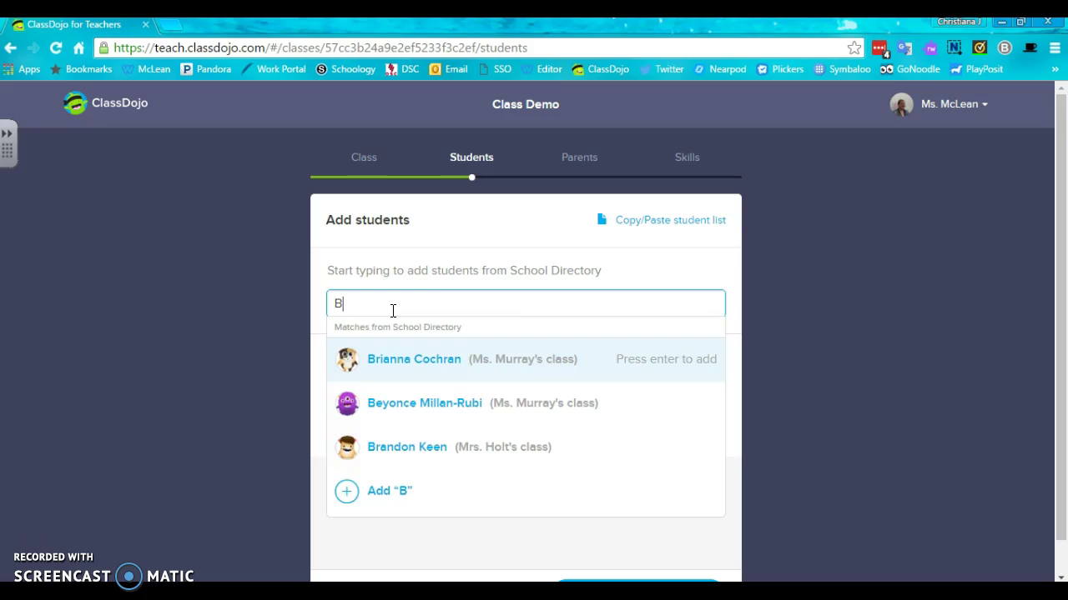
left_click(394, 315)
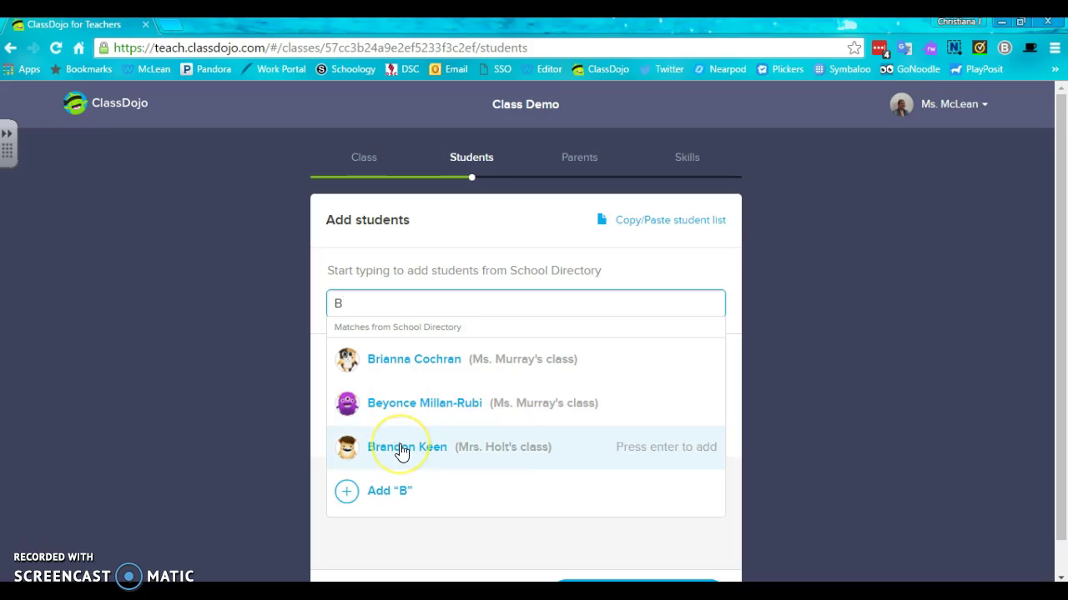
left_click(432, 367)
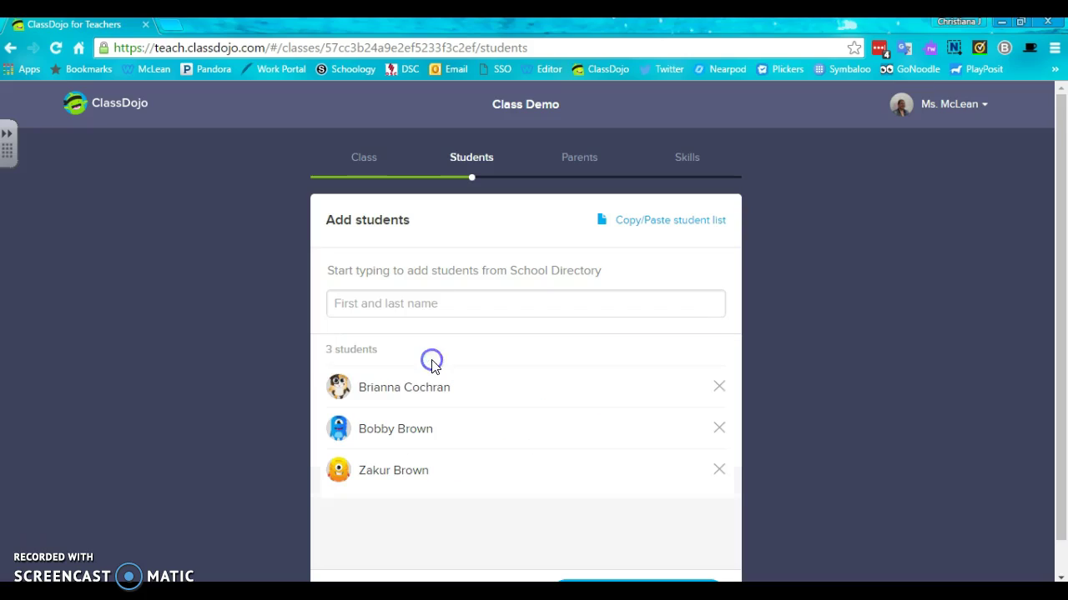
Add Leonardo DiCaprio as a new student and finish adding students
left_click(423, 296)
type("l")
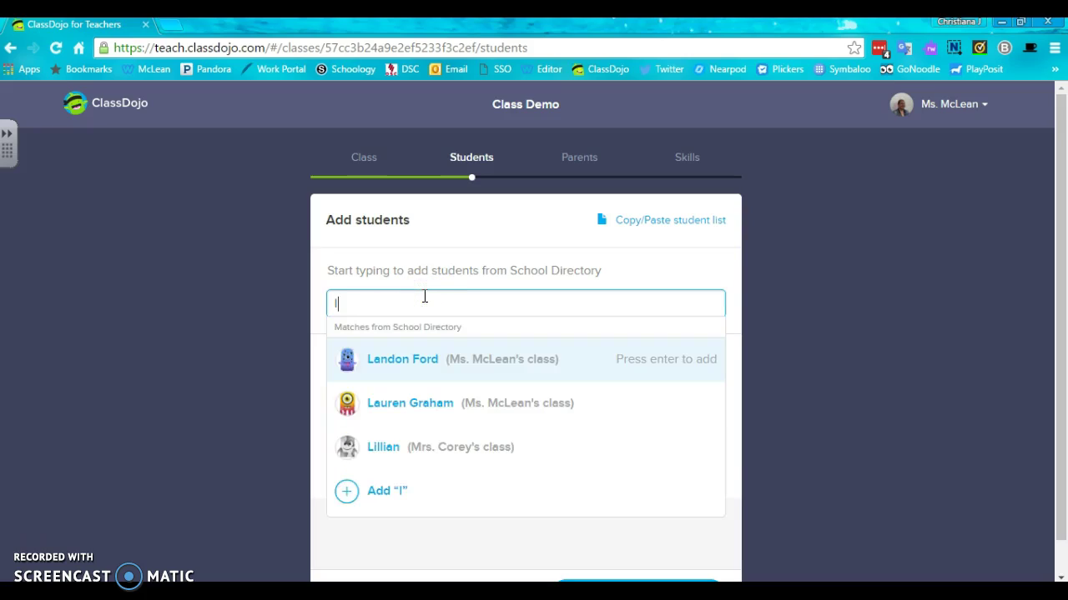
key("BackSpace")
type("Leonardo DiCaprio")
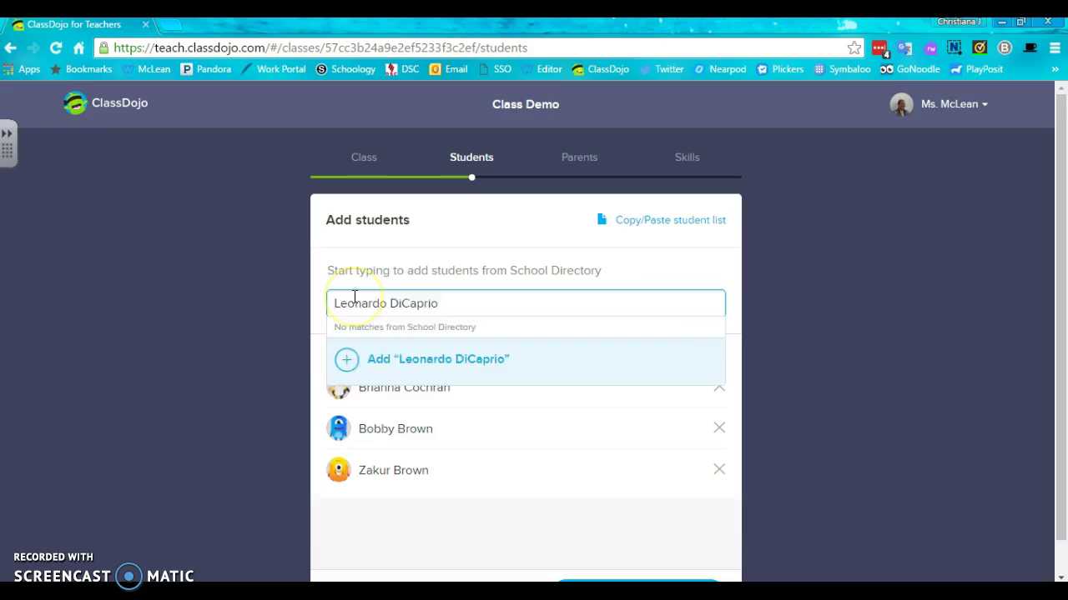
key("Return")
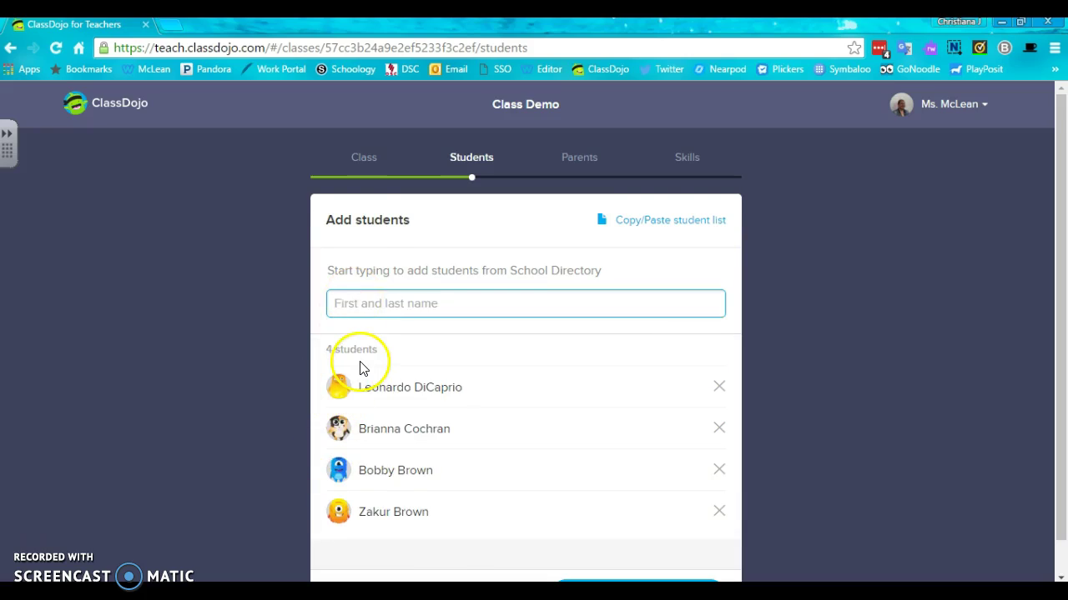
scroll(360, 368, "down", 1)
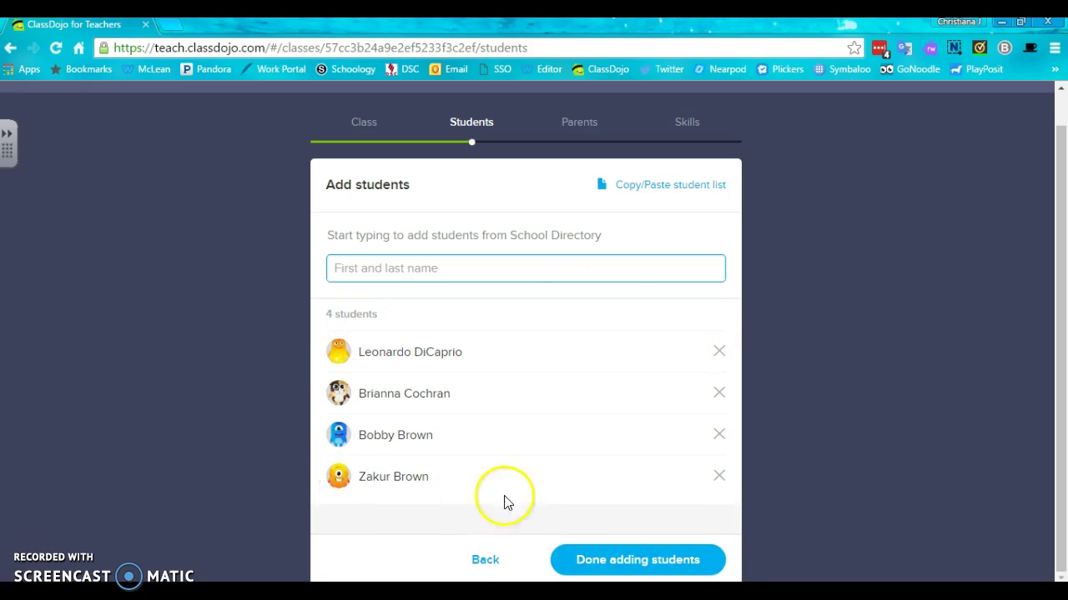
left_click(596, 557)
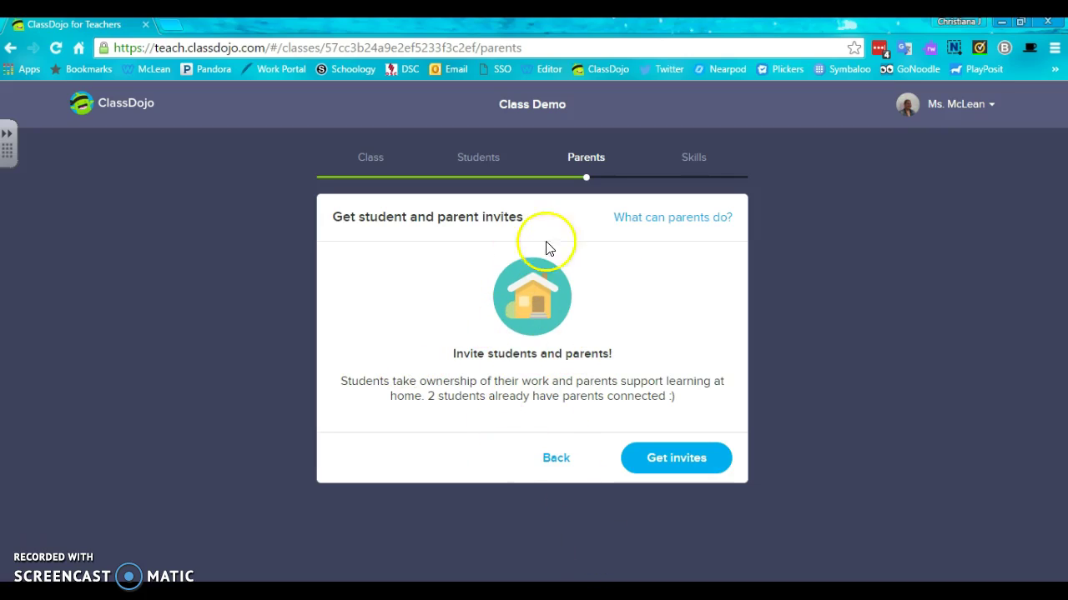
Get the parent and student invites for Class Demo and save the PDF in the WORK folder
left_click(645, 465)
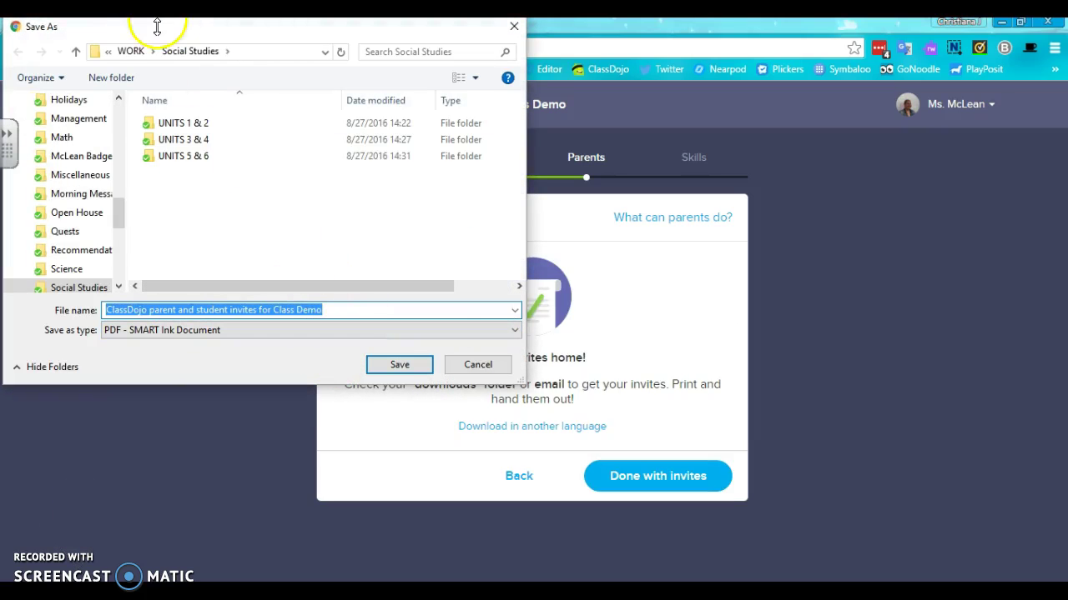
left_click(130, 51)
left_click(400, 365)
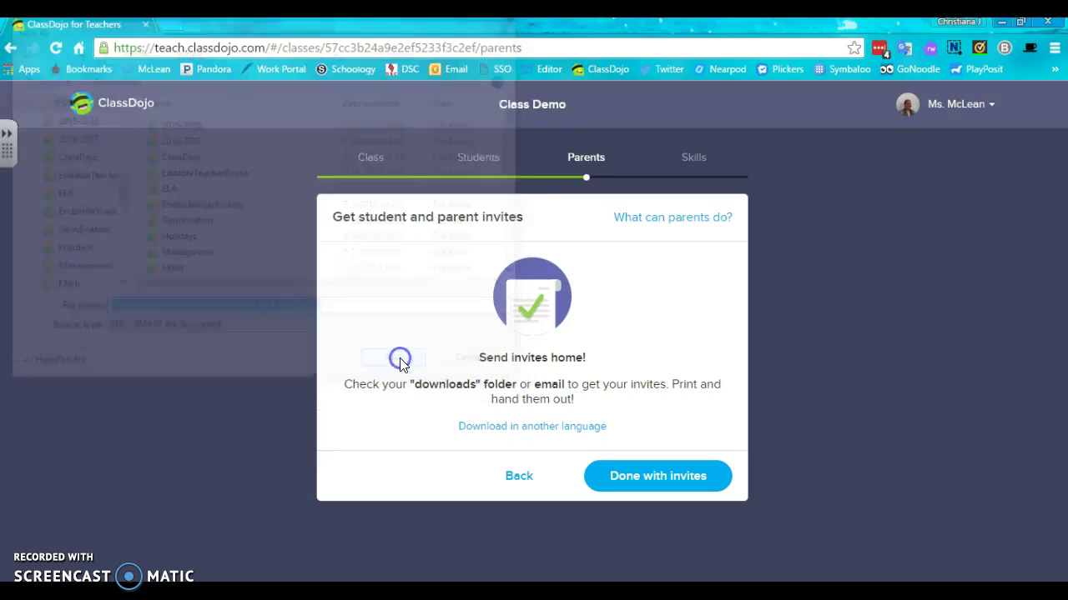
Look through the languages available for downloading the invites and close the list without choosing one
left_click(555, 428)
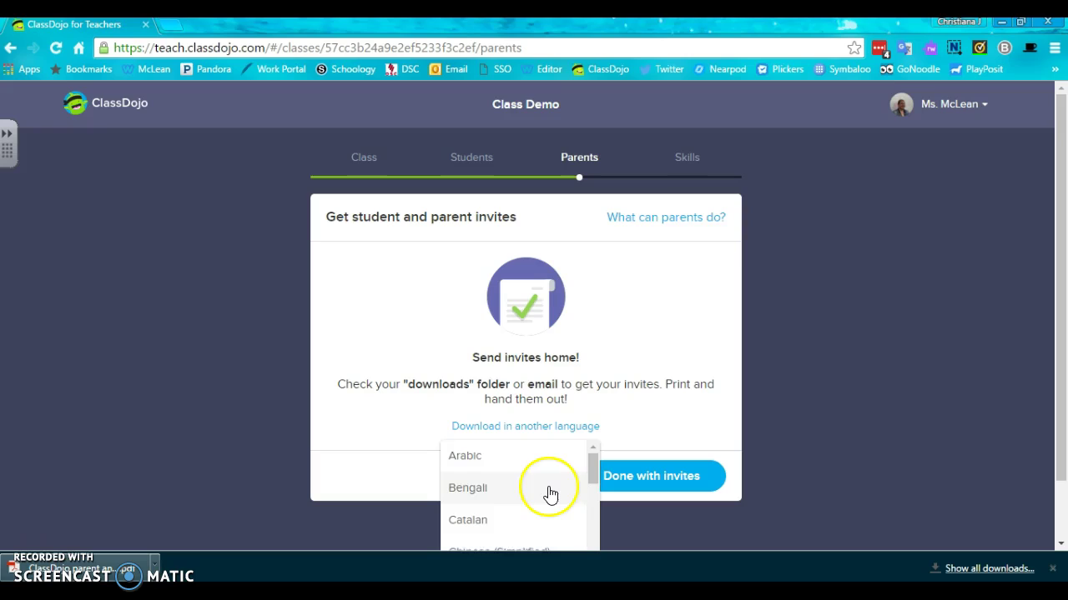
scroll(551, 494, "down", 5)
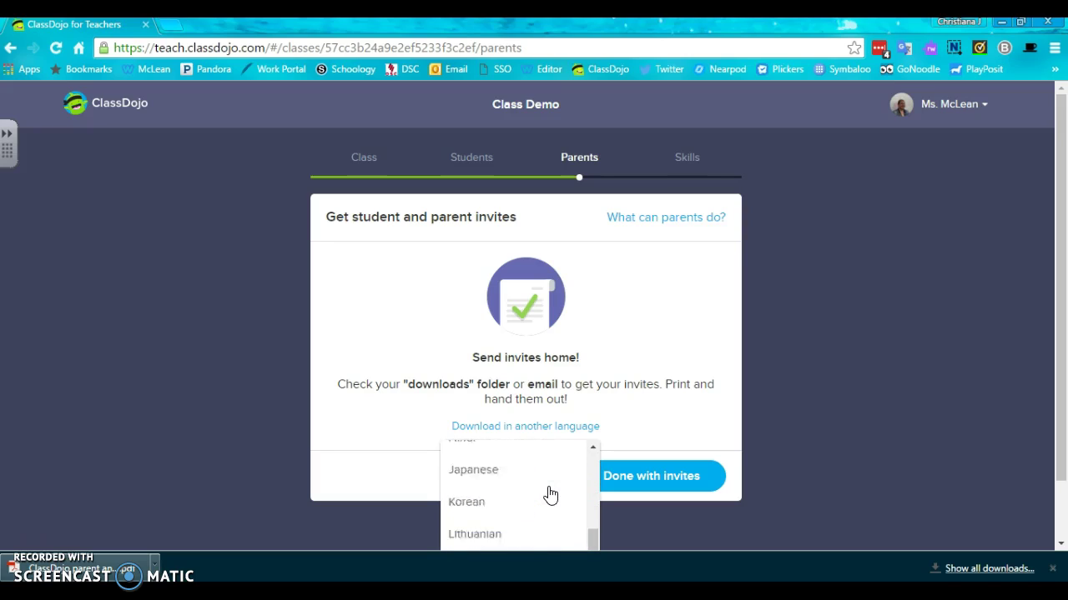
scroll(550, 494, "down", 4)
scroll(551, 495, "up", 2)
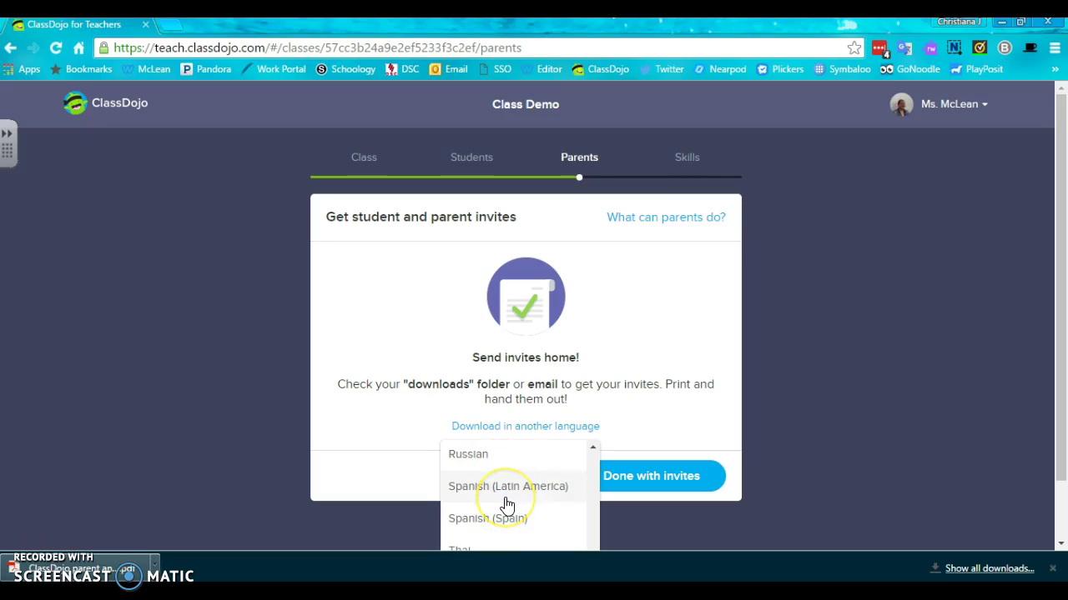
scroll(506, 504, "down", 4)
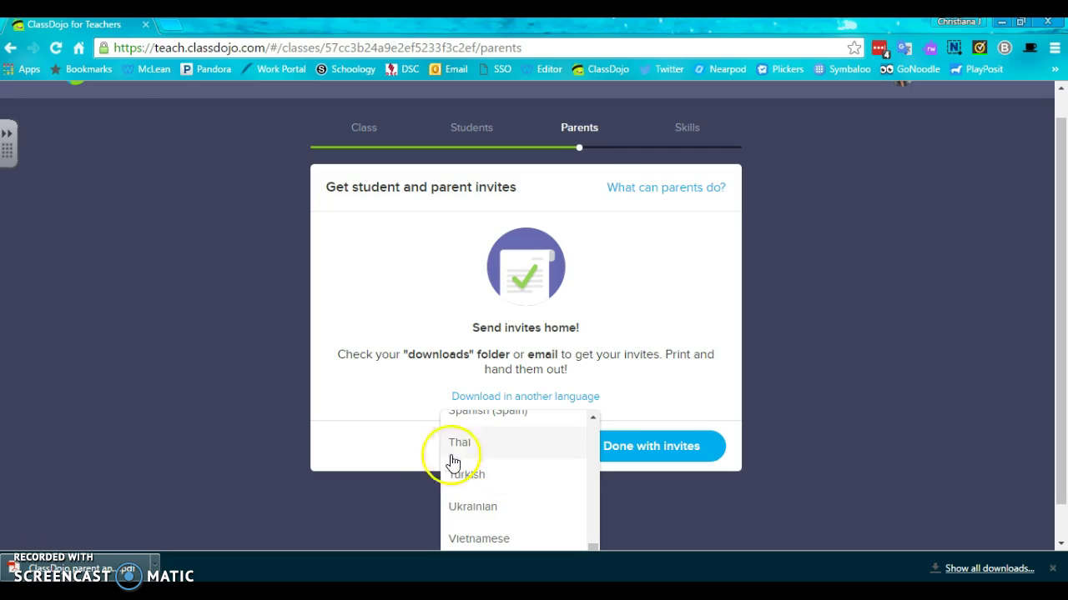
left_click(409, 442)
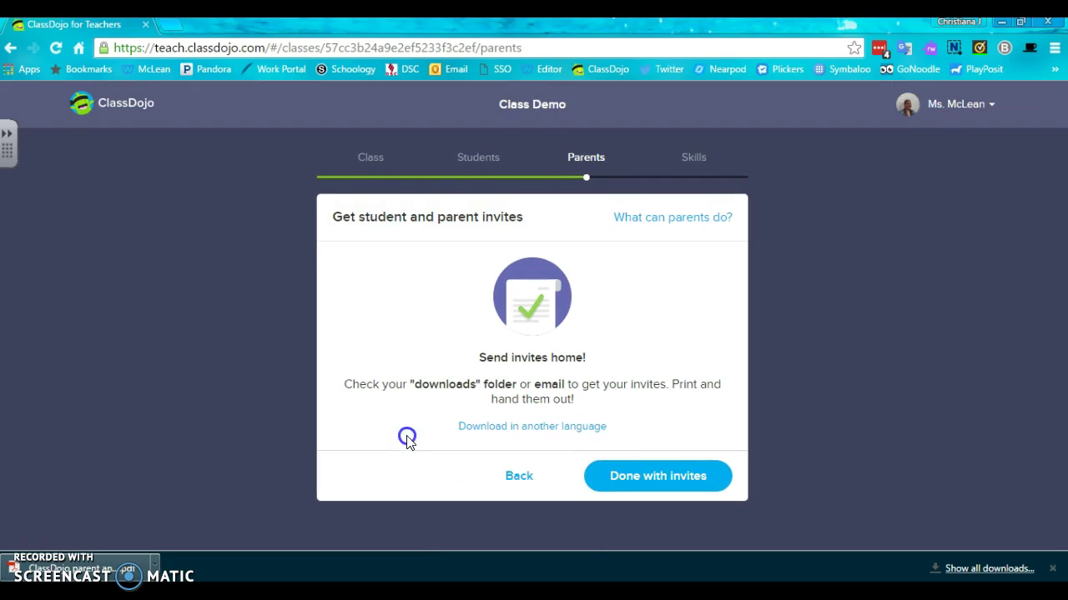
Finish the invites stage to reach the skills setup and dismiss the browser's download bar
left_click(613, 482)
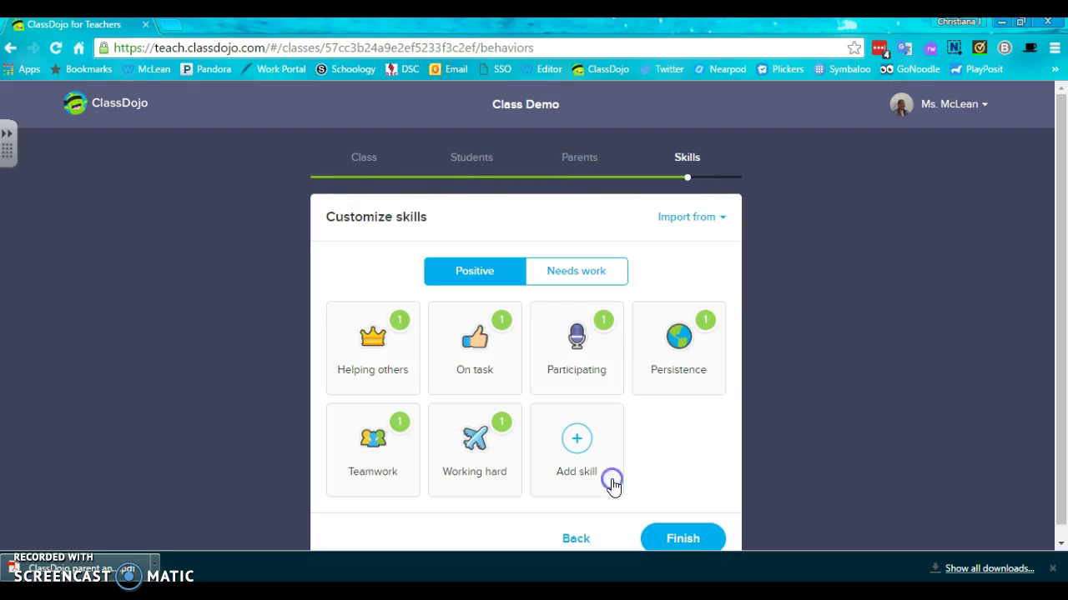
left_click(1053, 569)
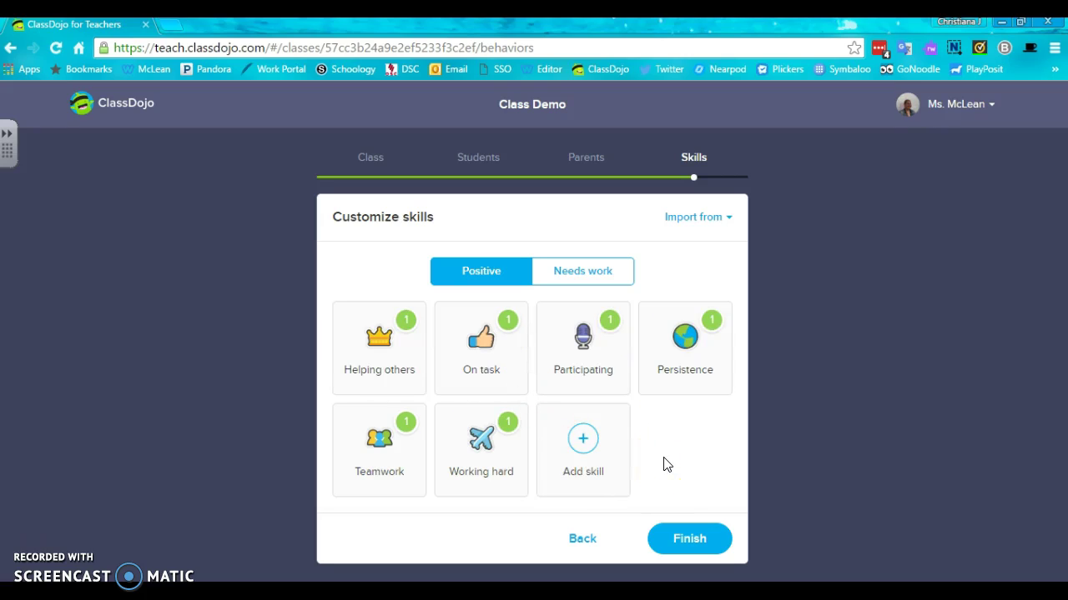
Import the skill set from the existing class **Room 504** *2015-2016* into Class Demo
left_click(696, 222)
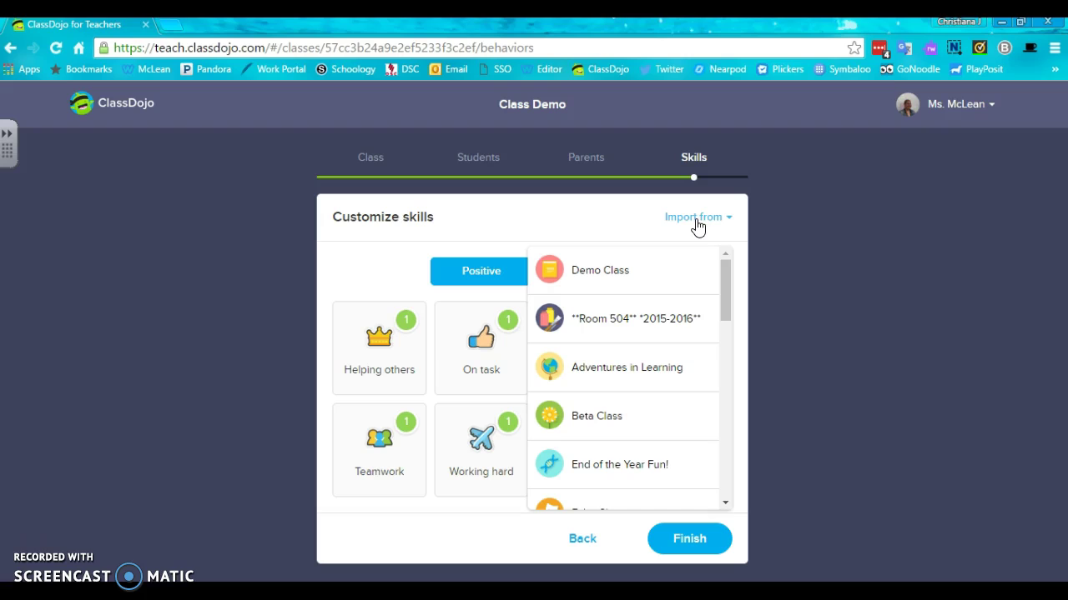
left_click(624, 326)
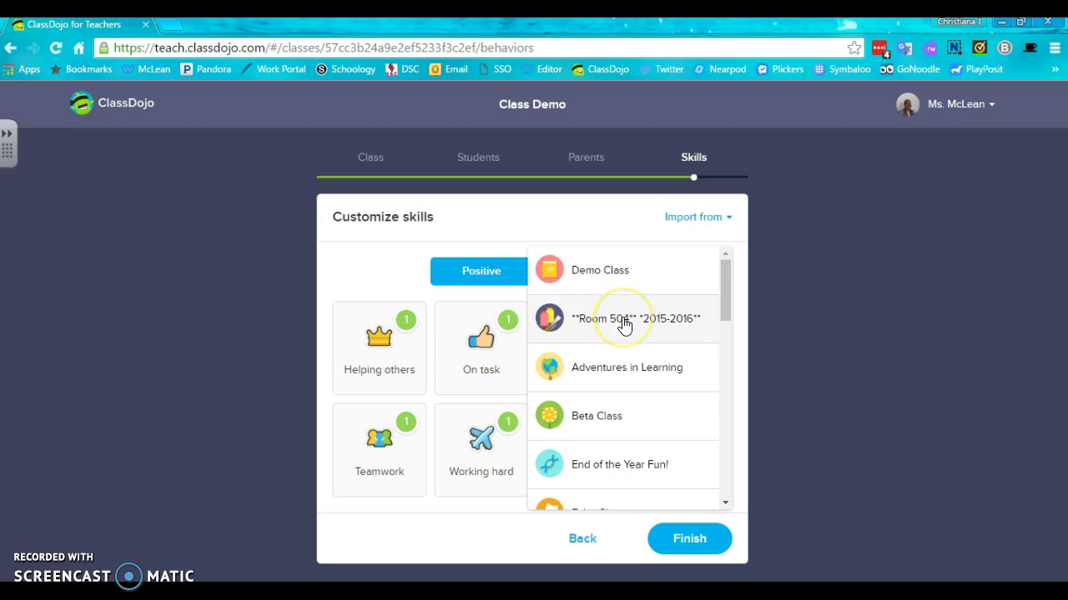
scroll(623, 325, "down", 6)
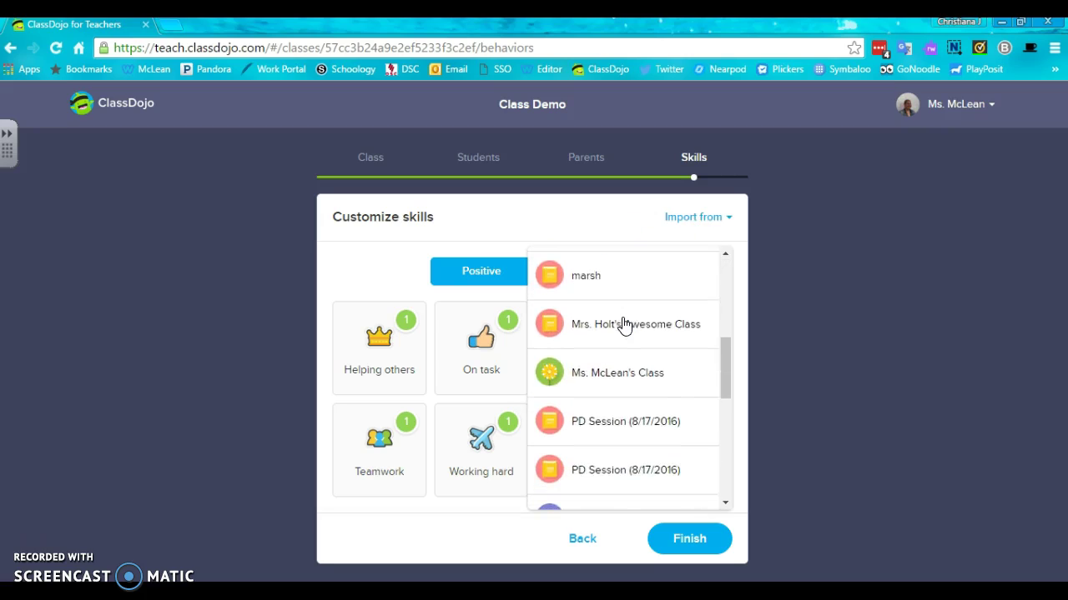
scroll(624, 325, "down", 5)
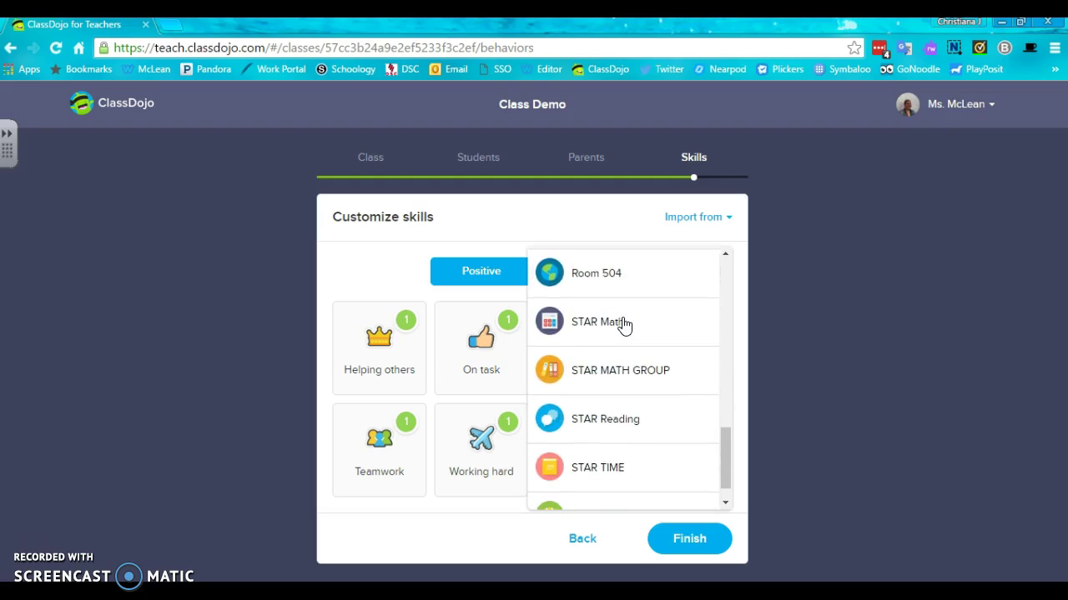
scroll(624, 325, "down", 1)
scroll(624, 326, "up", 10)
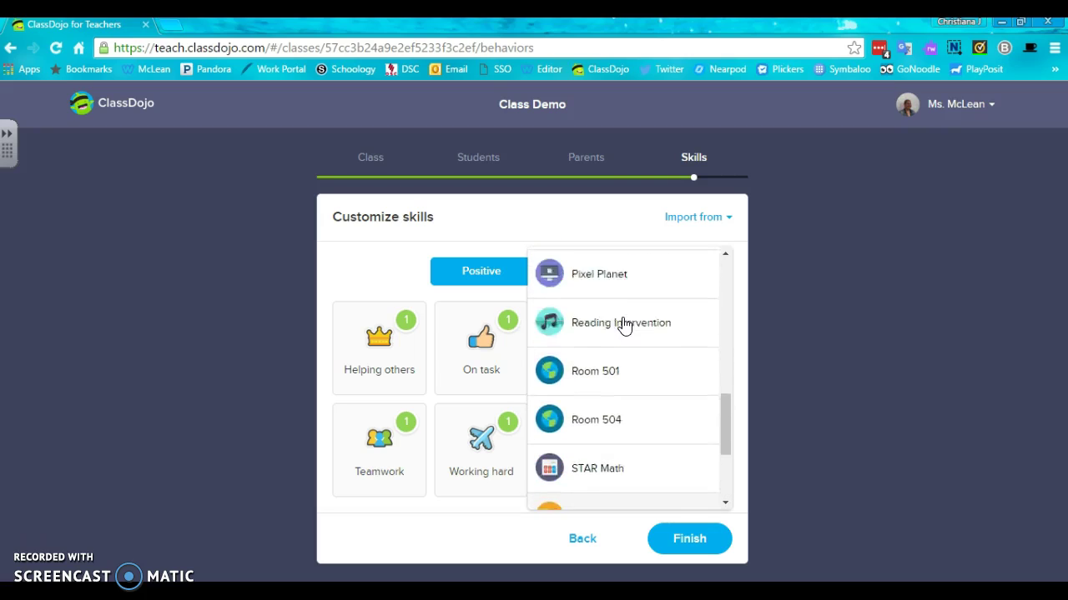
scroll(624, 325, "up", 3)
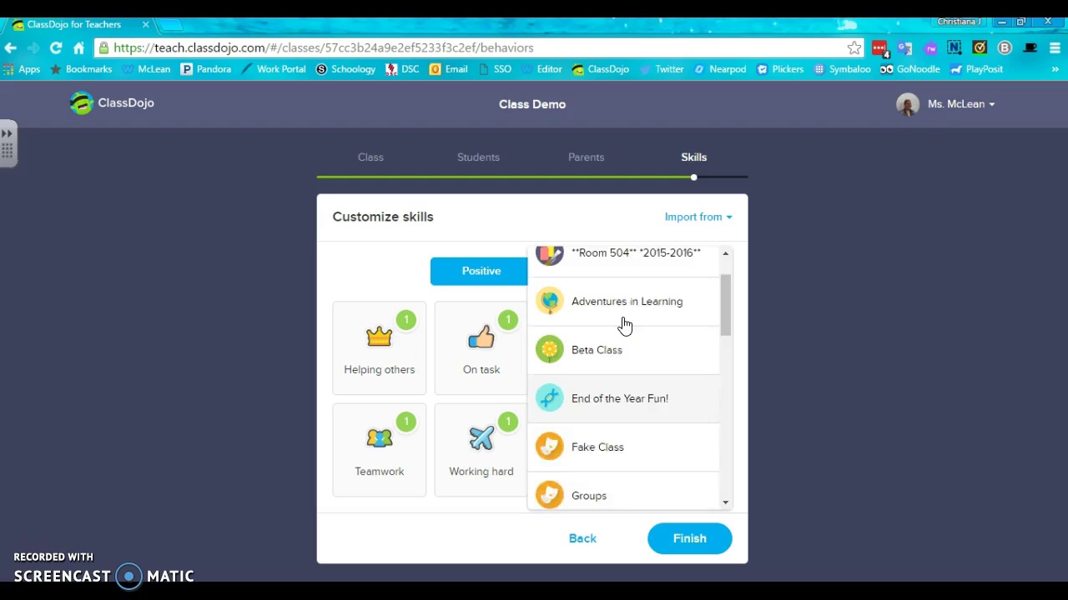
left_click(623, 325)
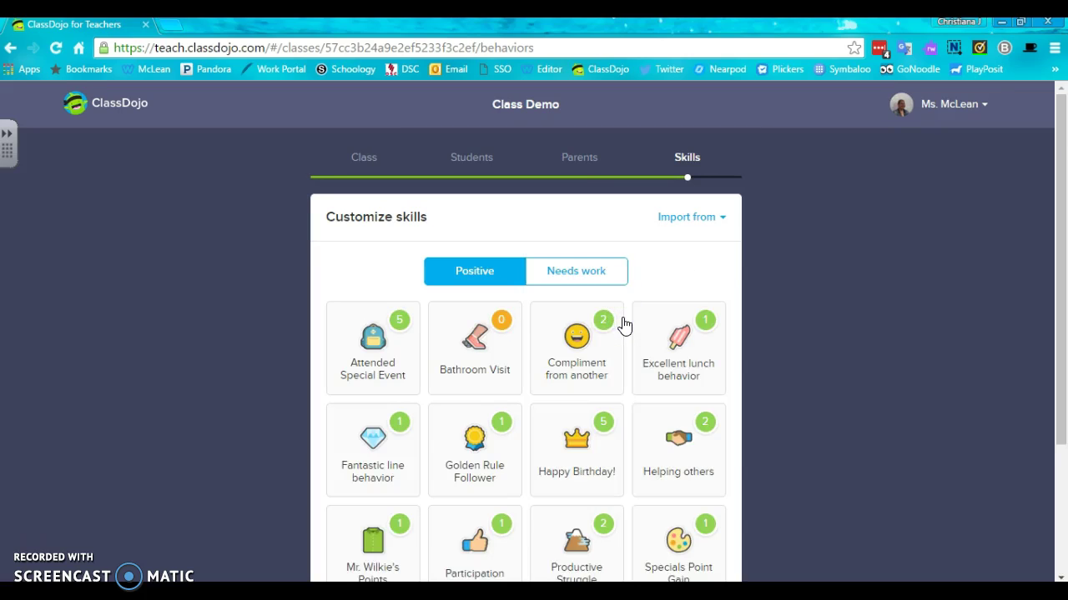
Look through the imported Positive and Needs work skills, ending on the Positive set
scroll(625, 325, "down", 3)
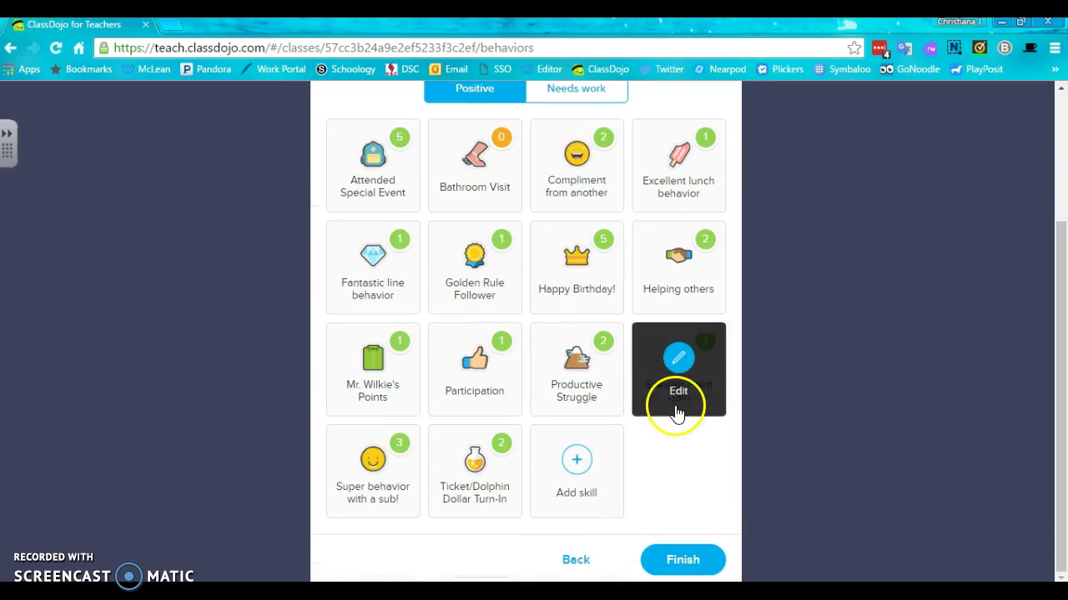
left_click(601, 109)
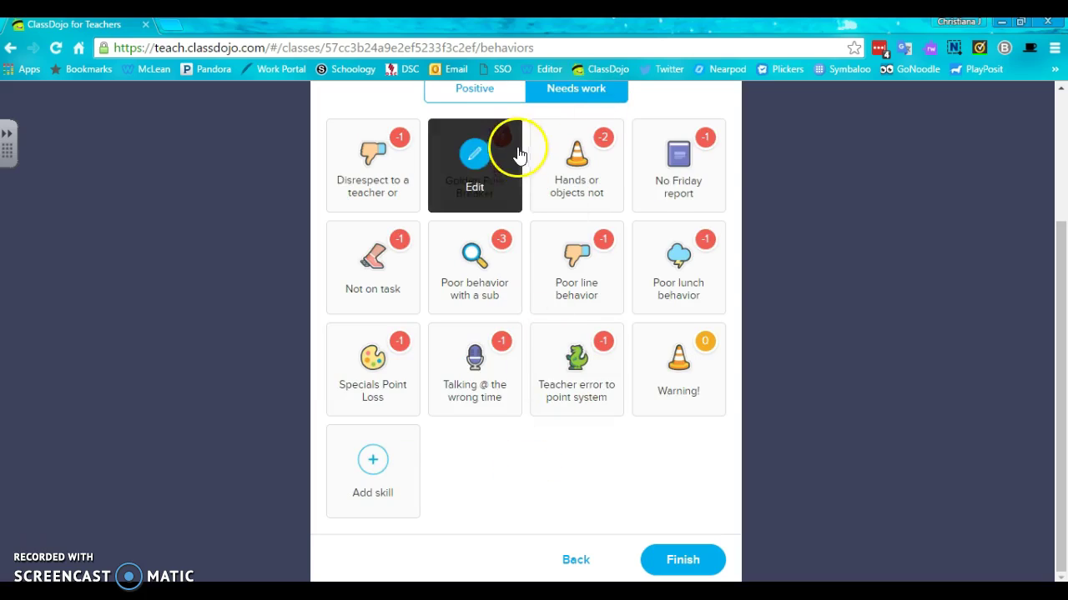
left_click(504, 93)
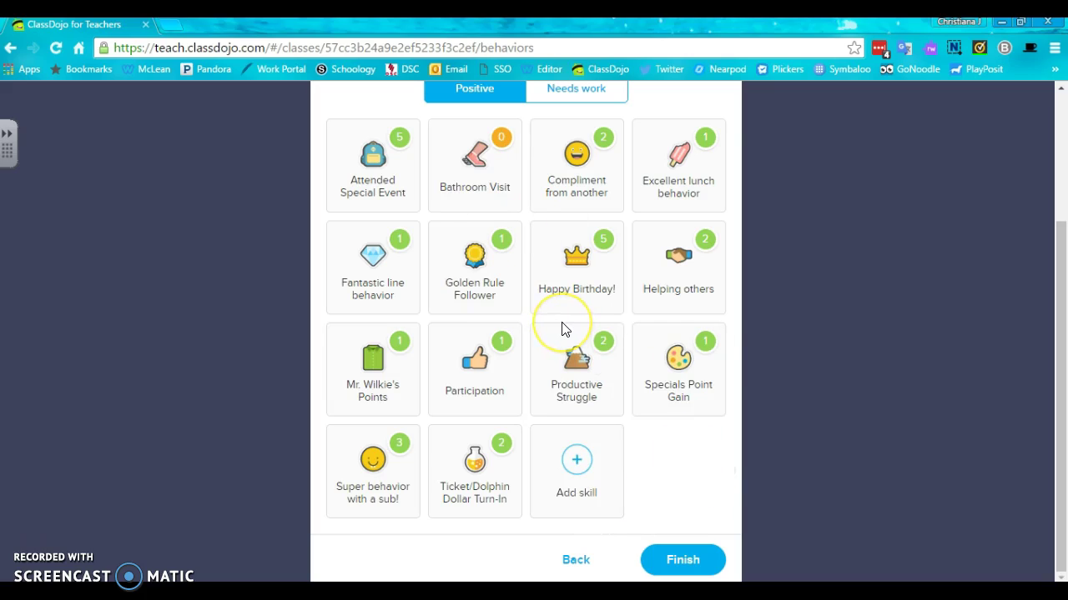
Review the icon, name and point weight options of the Attended Special Event skill and save it as it is
mouse_move(511, 193)
mouse_move(393, 191)
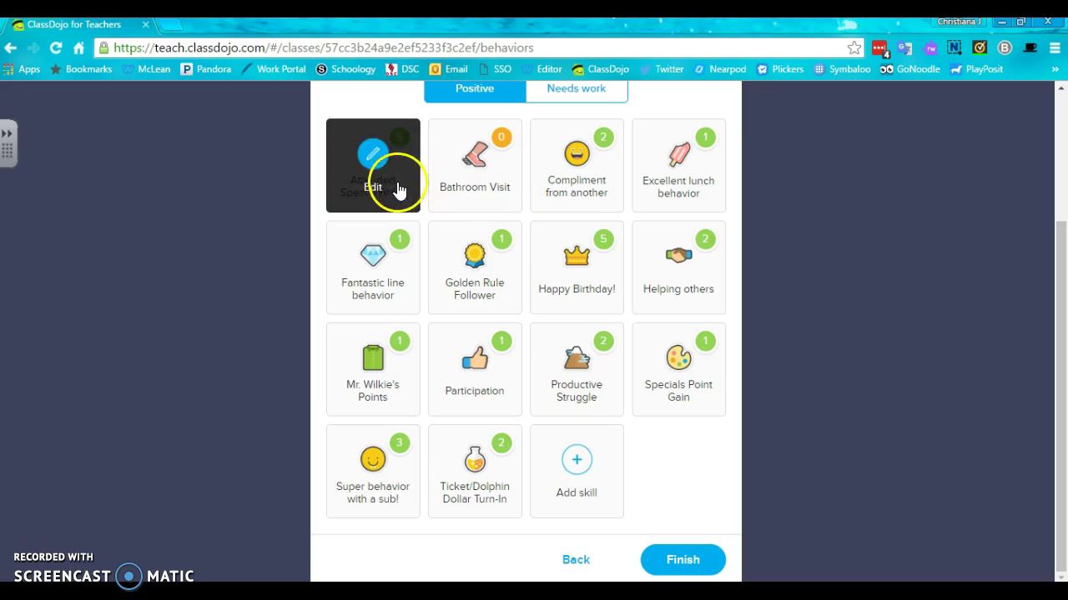
left_click(376, 169)
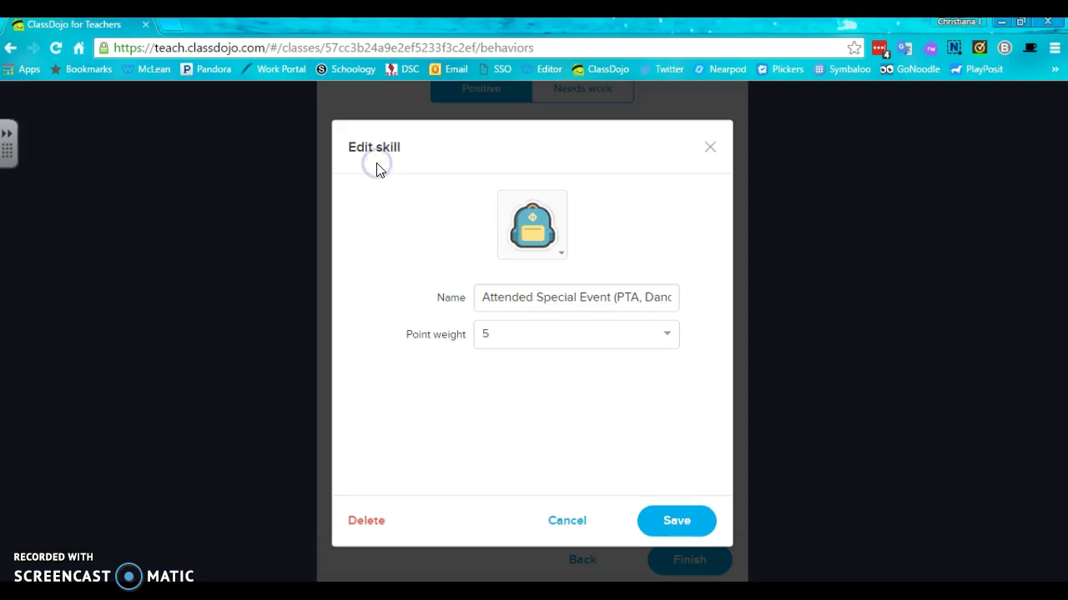
left_click(539, 226)
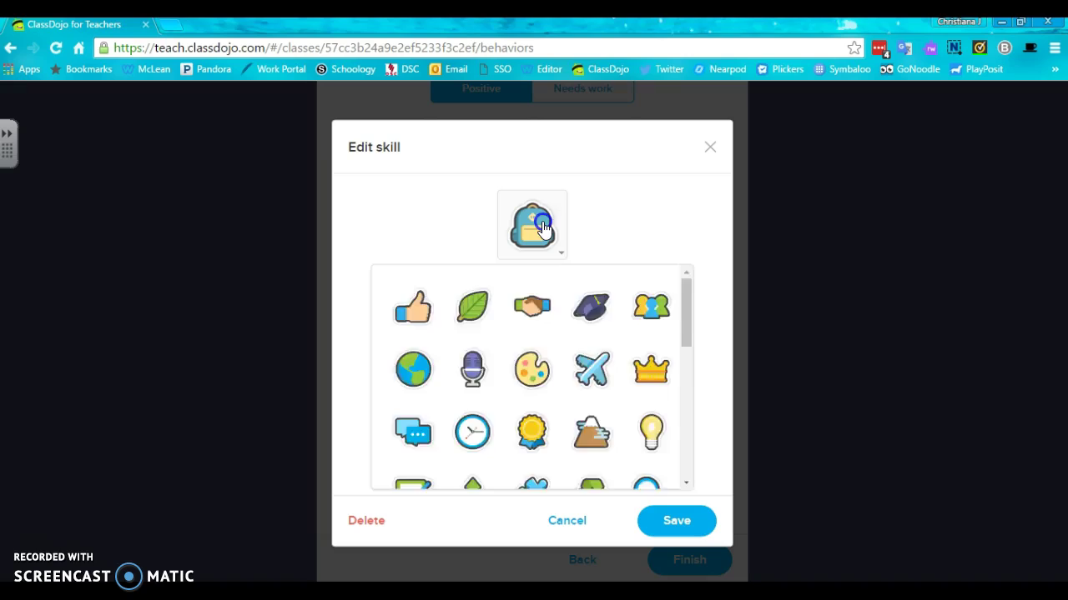
left_click(543, 228)
left_click(573, 303)
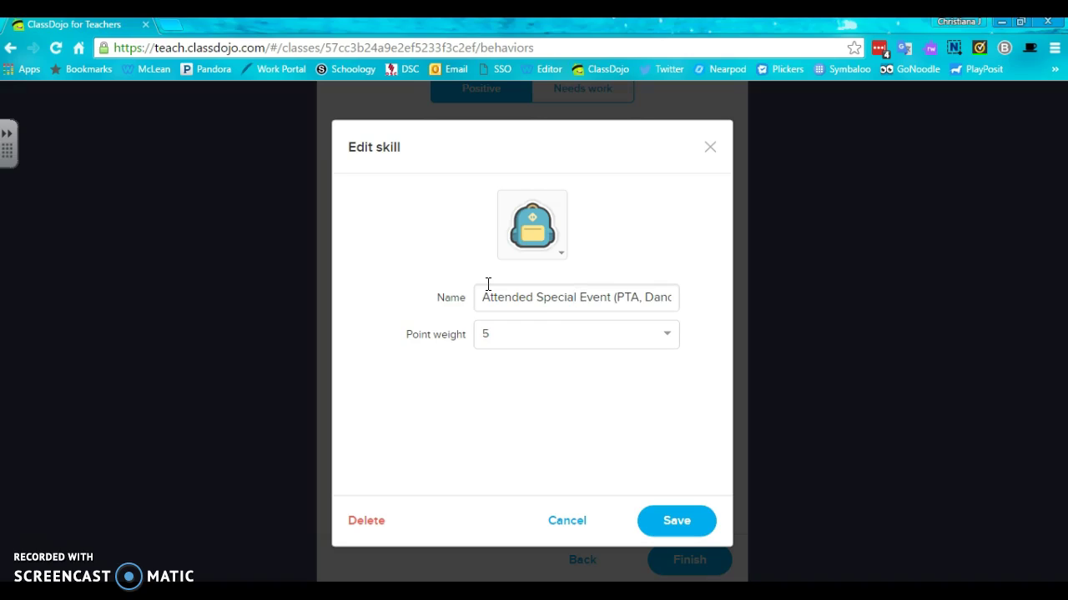
left_click(523, 333)
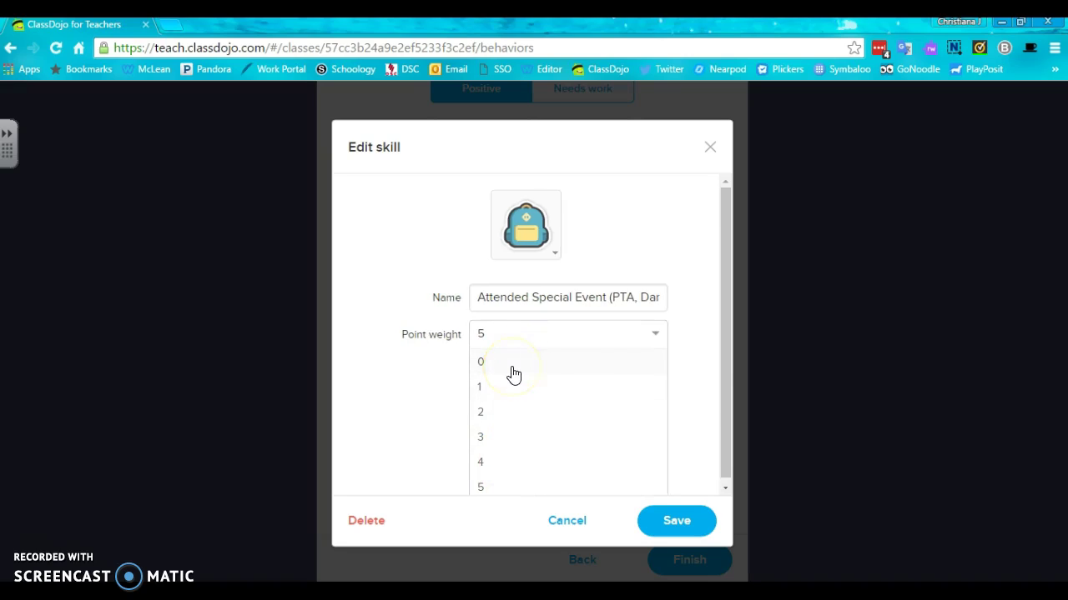
left_click(697, 442)
left_click(675, 520)
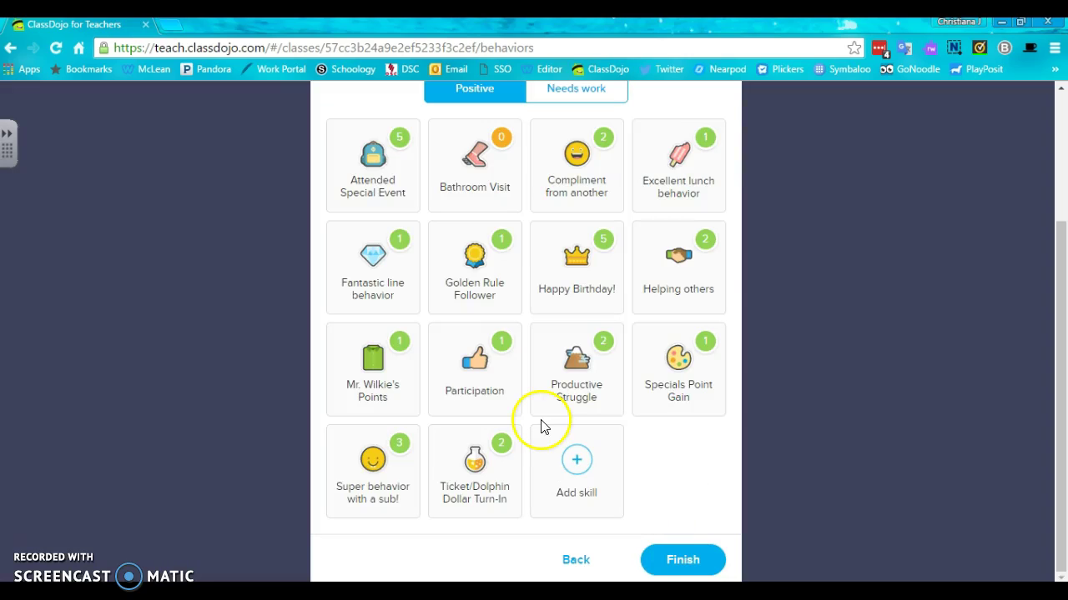
Inspect the Bathroom Visit skill's name and point weight, and leave its editor without saving
mouse_move(492, 198)
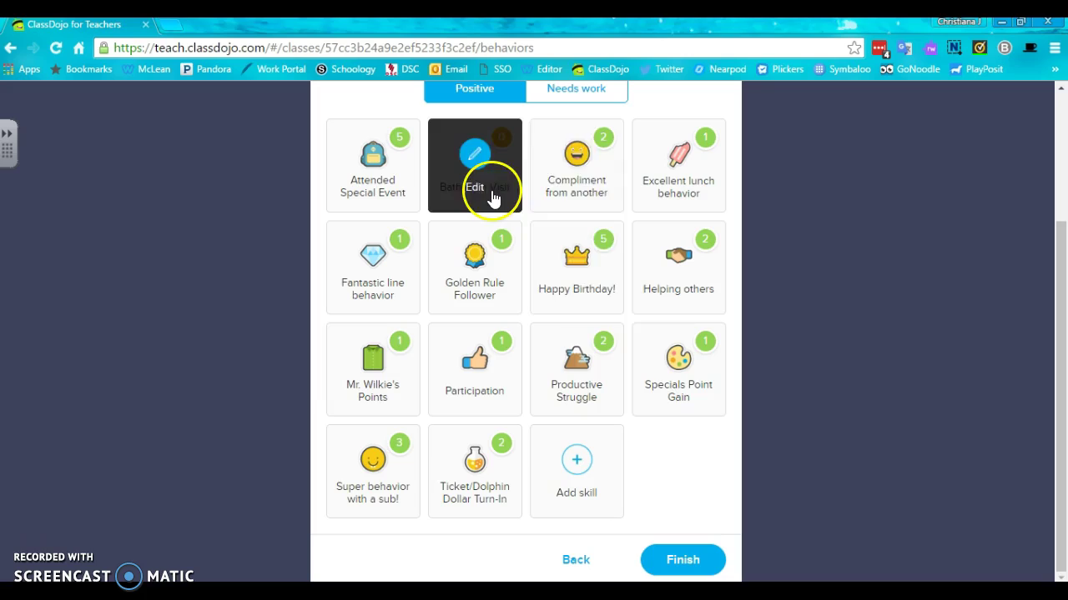
left_click(493, 190)
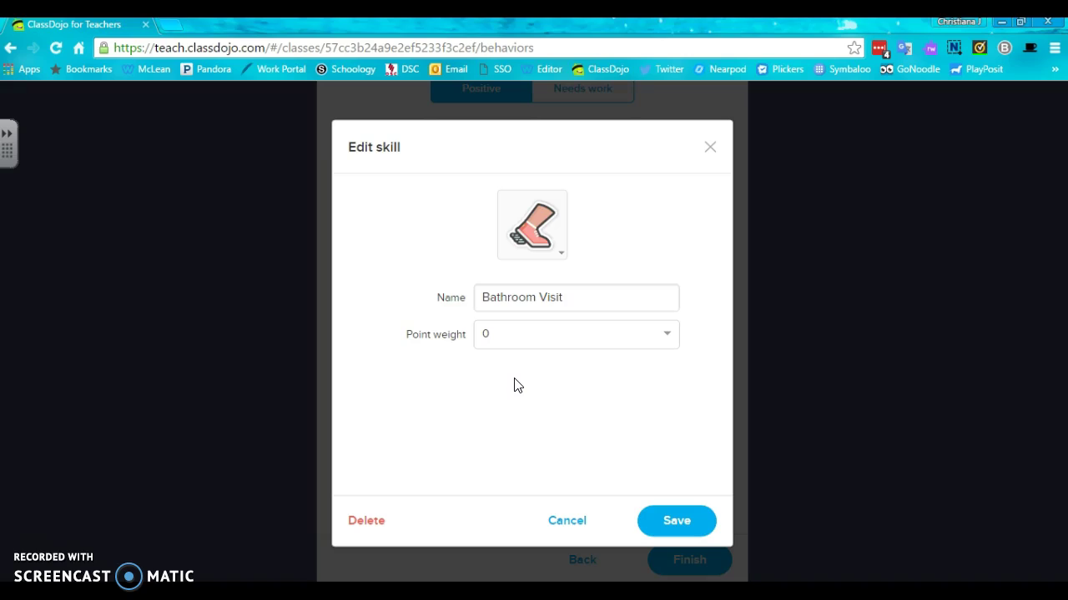
left_click_drag(560, 265, 584, 409)
left_click(571, 523)
Review the Needs work skills and finish the setup of Class Demo to open its classroom
left_click(564, 92)
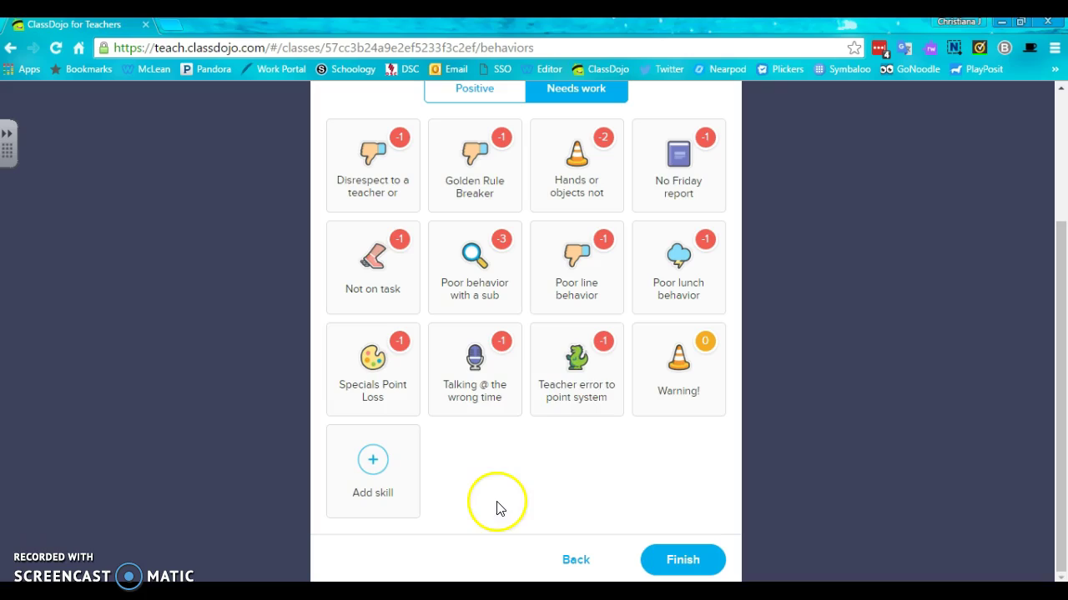
mouse_move(579, 410)
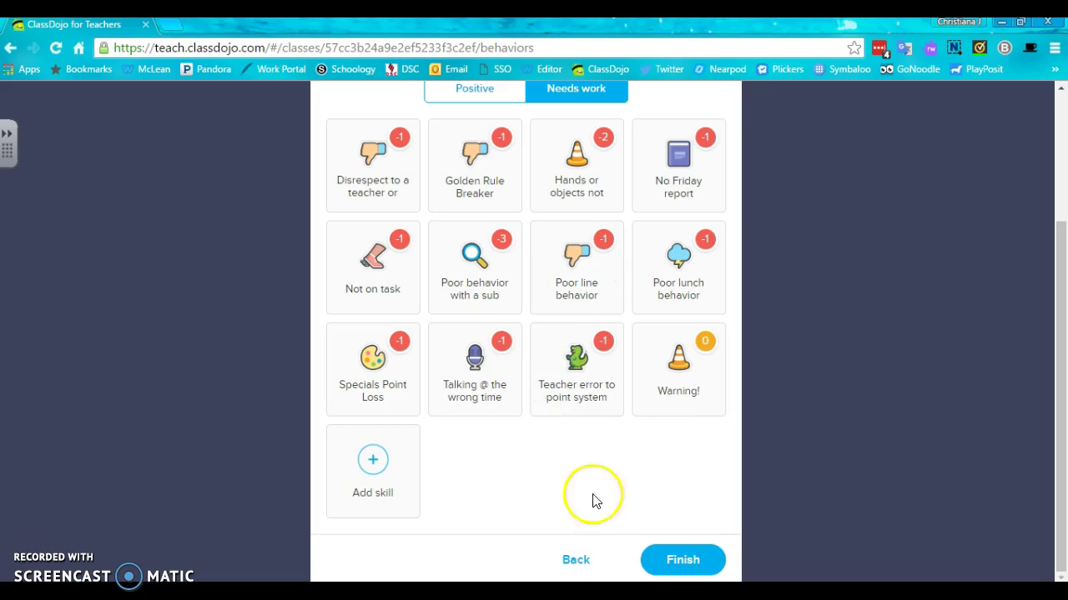
mouse_move(540, 305)
scroll(541, 310, "up", 2)
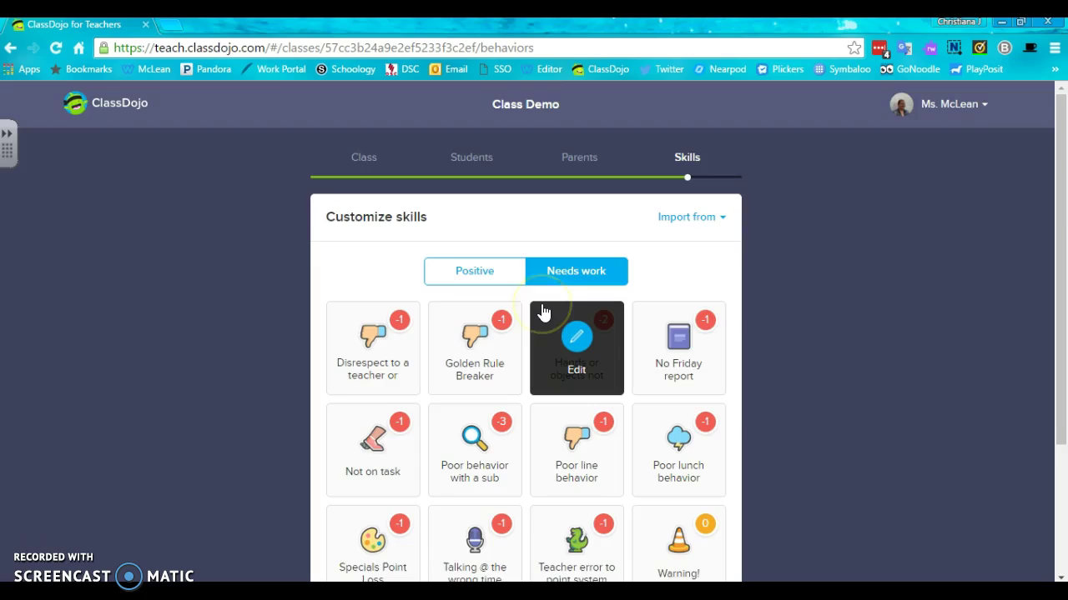
scroll(542, 310, "down", 2)
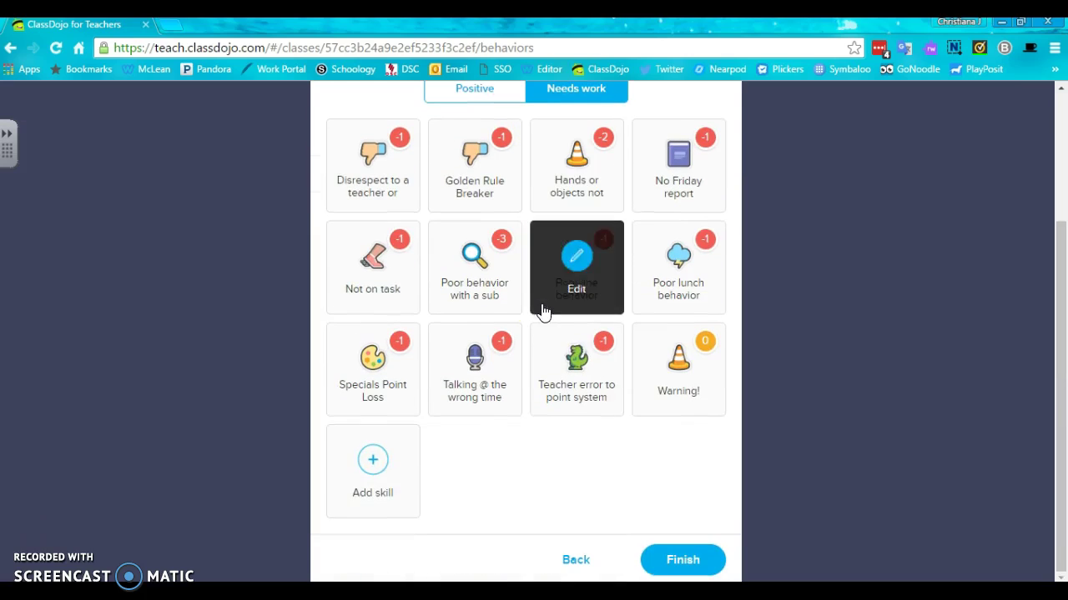
left_click(680, 554)
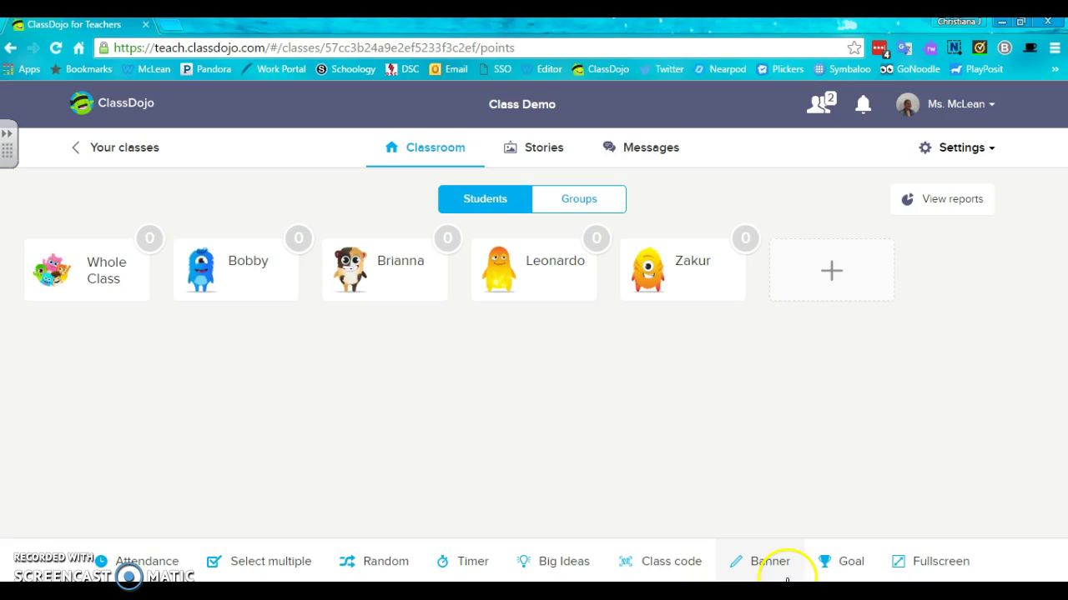
Take attendance, trying each status on the first student before marking them absent, and save it
left_click(147, 561)
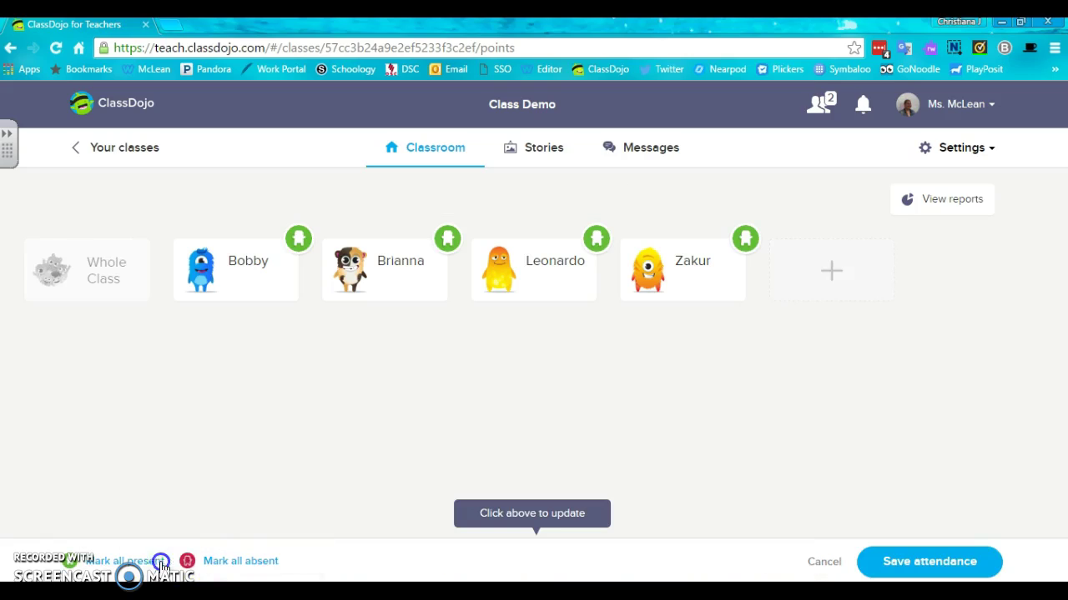
left_click(280, 277)
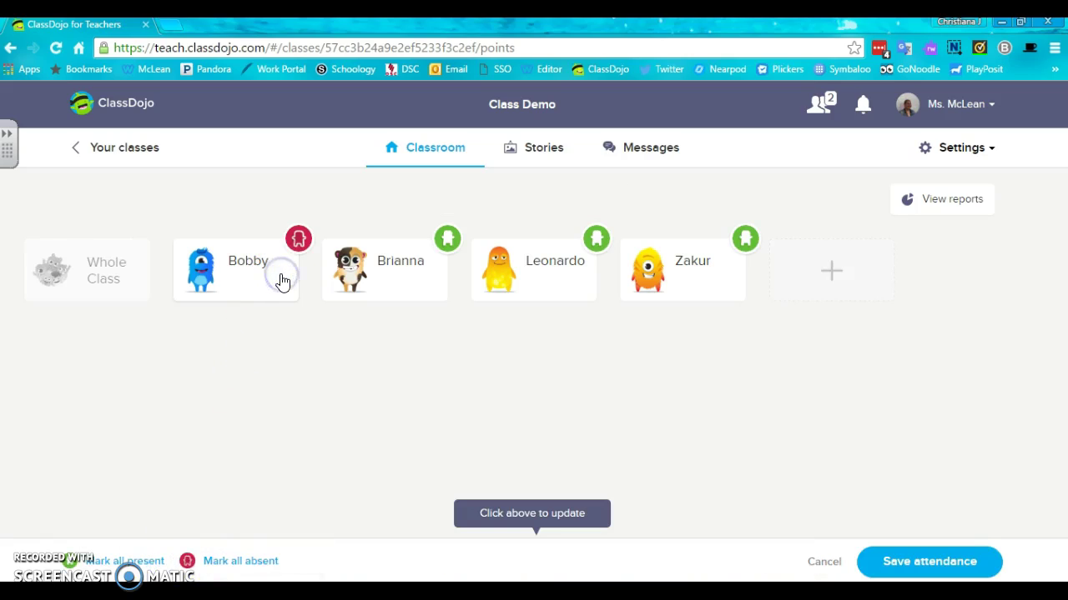
left_click(247, 246)
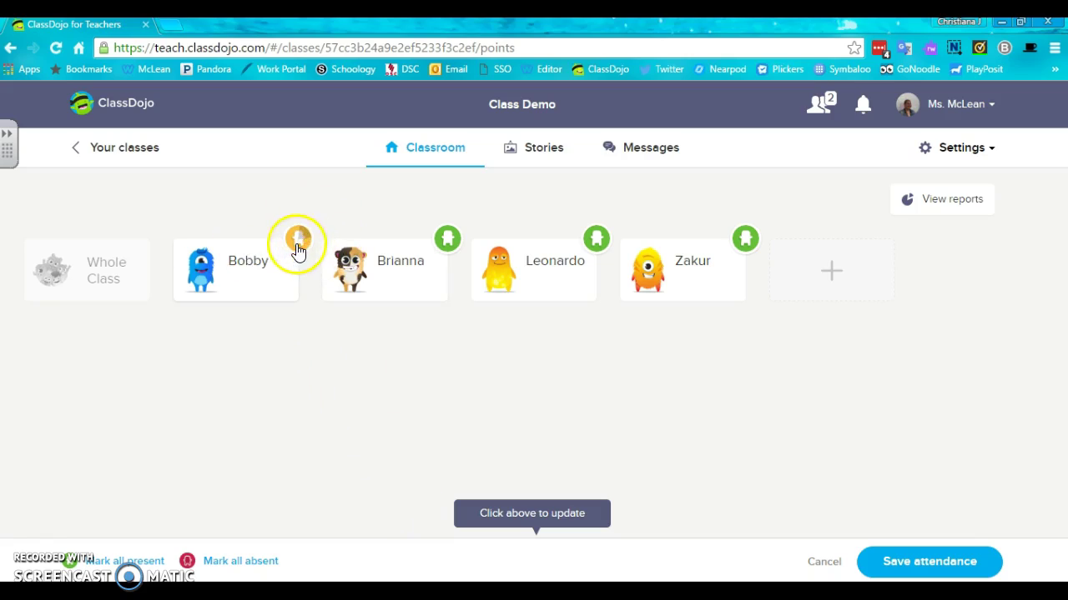
left_click(263, 279)
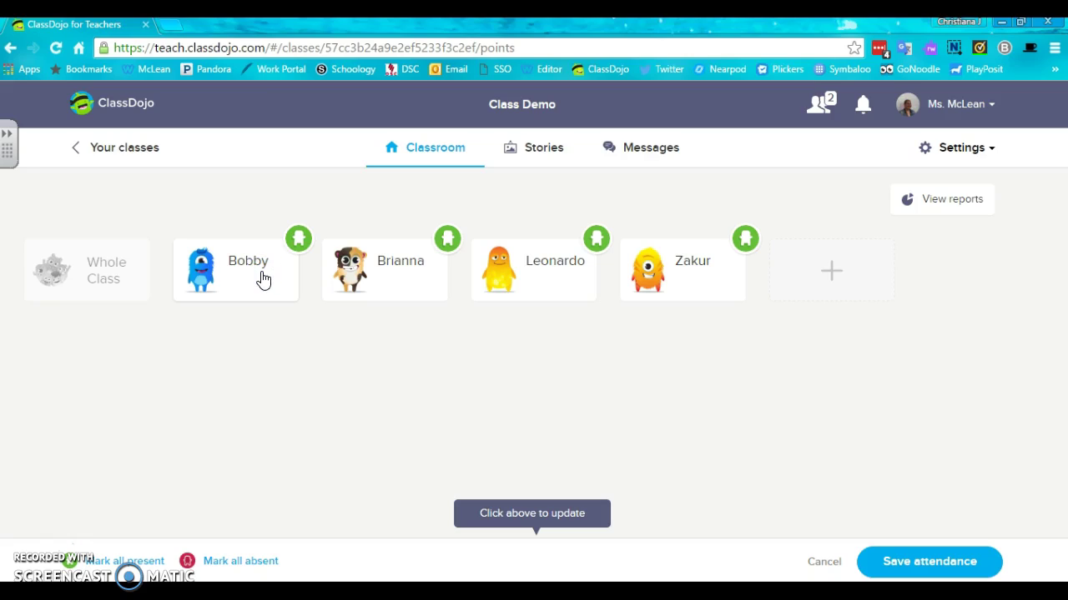
left_click(262, 277)
left_click(899, 573)
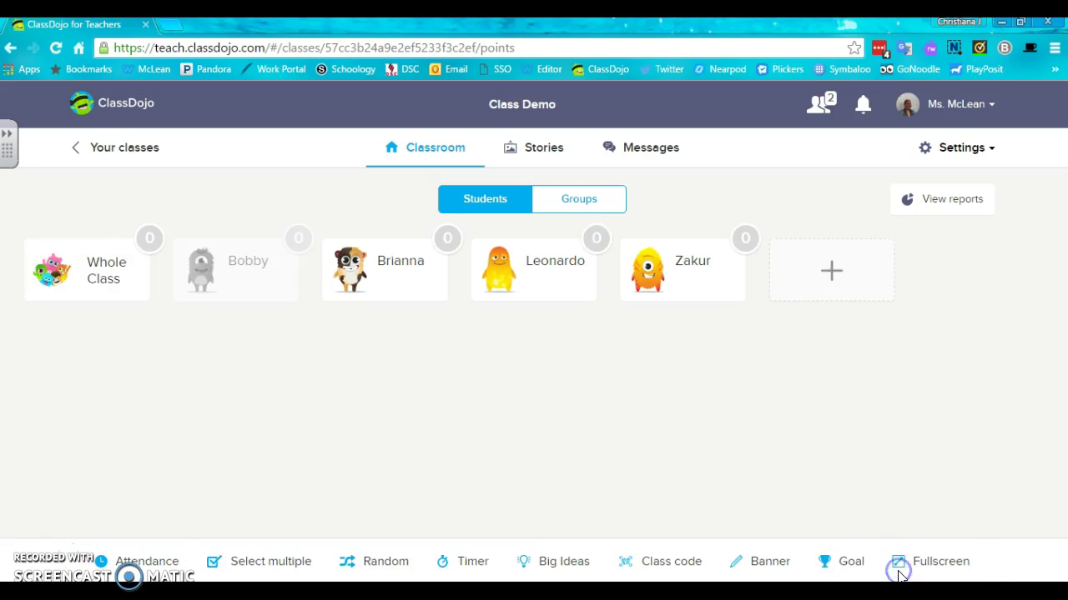
Award the Attended Special Event skill, worth 5 points, to the whole class
left_click(85, 288)
left_click(353, 284)
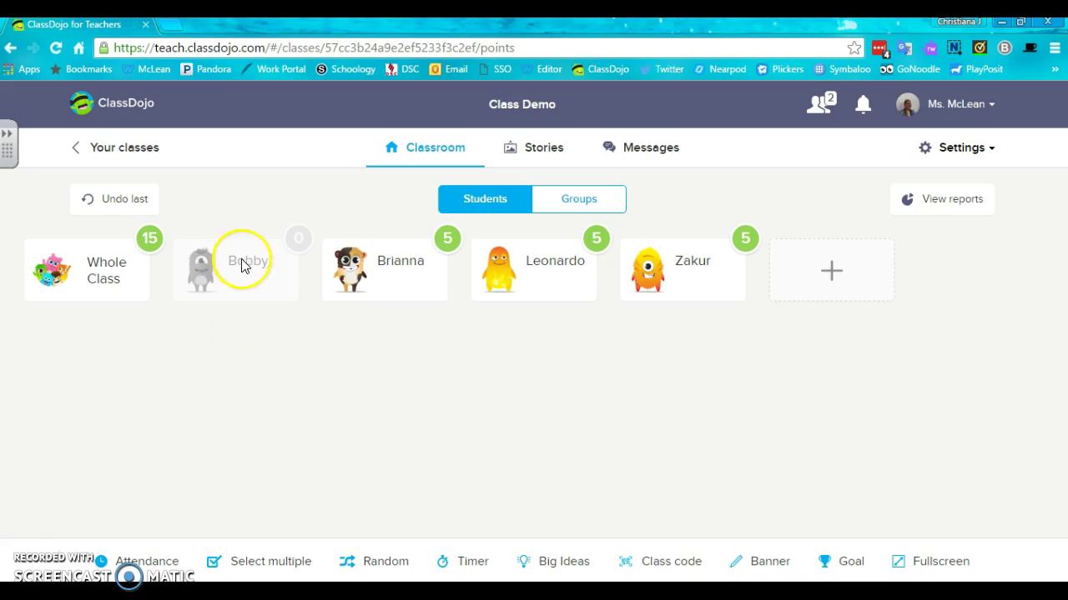
Change the first student's attendance to the orange half-filled status and save the attendance
left_click(158, 564)
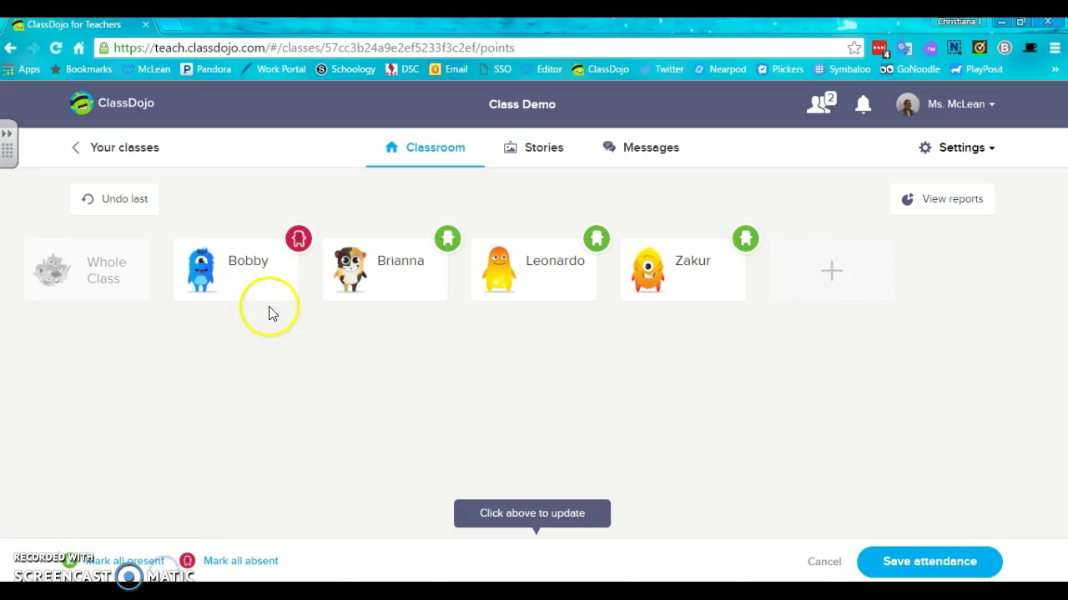
left_click(269, 273)
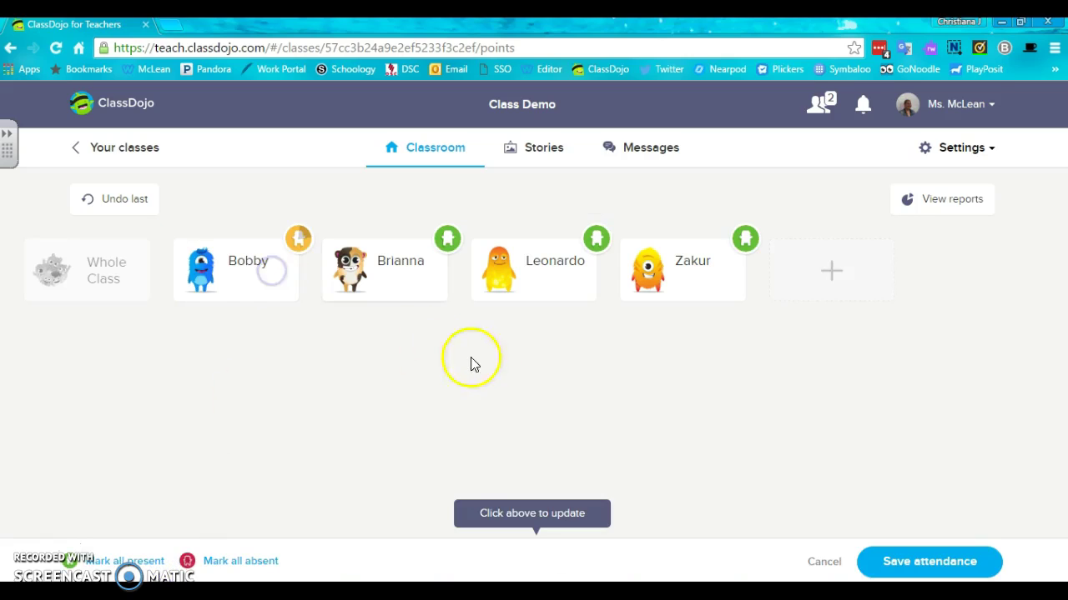
left_click(913, 561)
Give the whole class another 5 points each for Attended Special Event, with the first student included
left_click(91, 236)
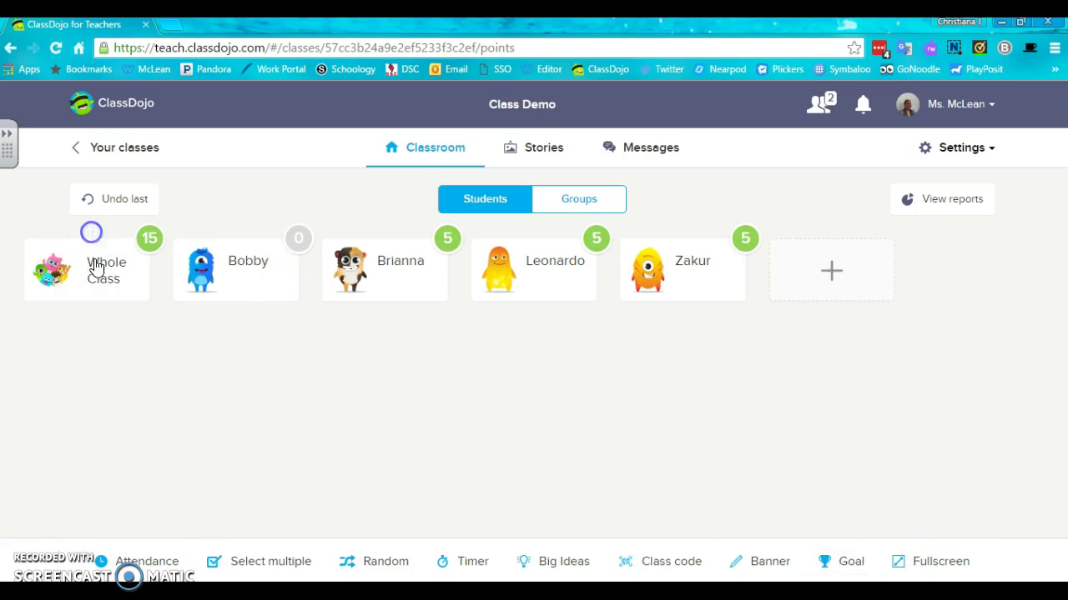
left_click(356, 291)
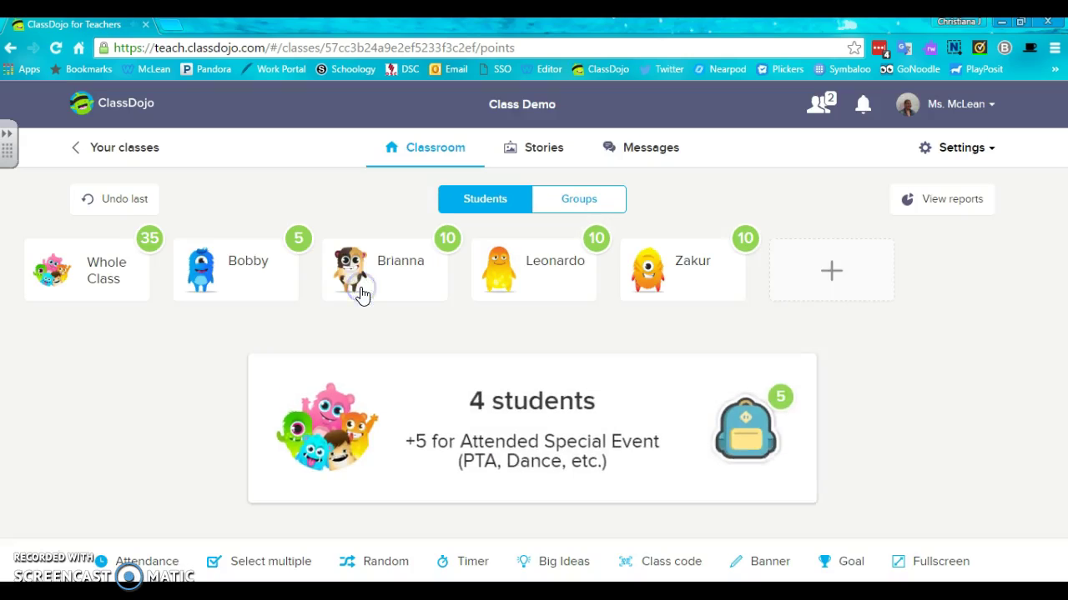
left_click(142, 367)
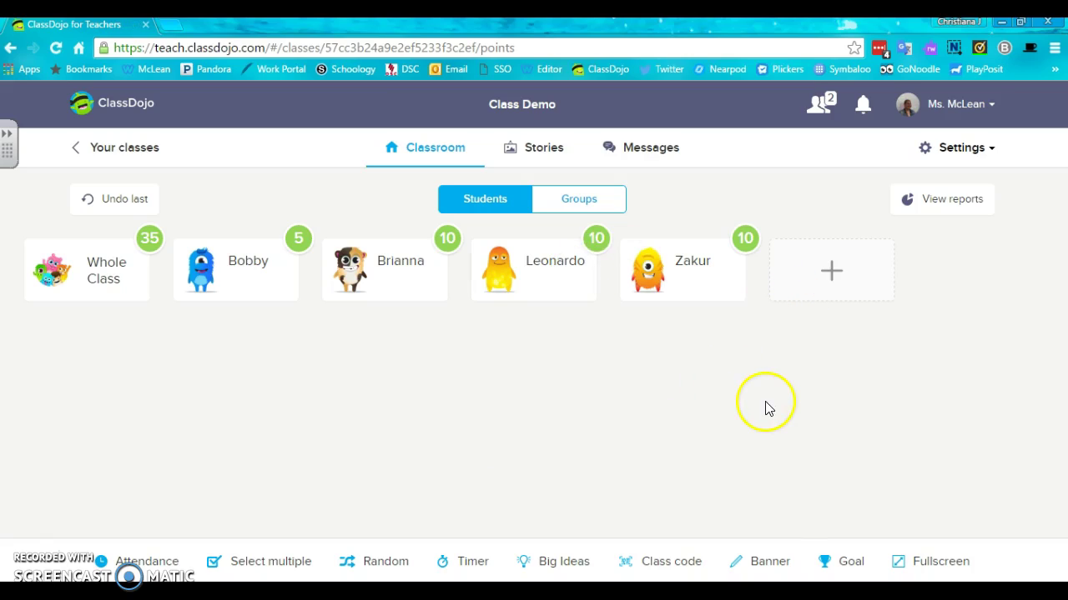
Select the first and third students together and award both the Compliment from another skill, worth 2 points
left_click(307, 574)
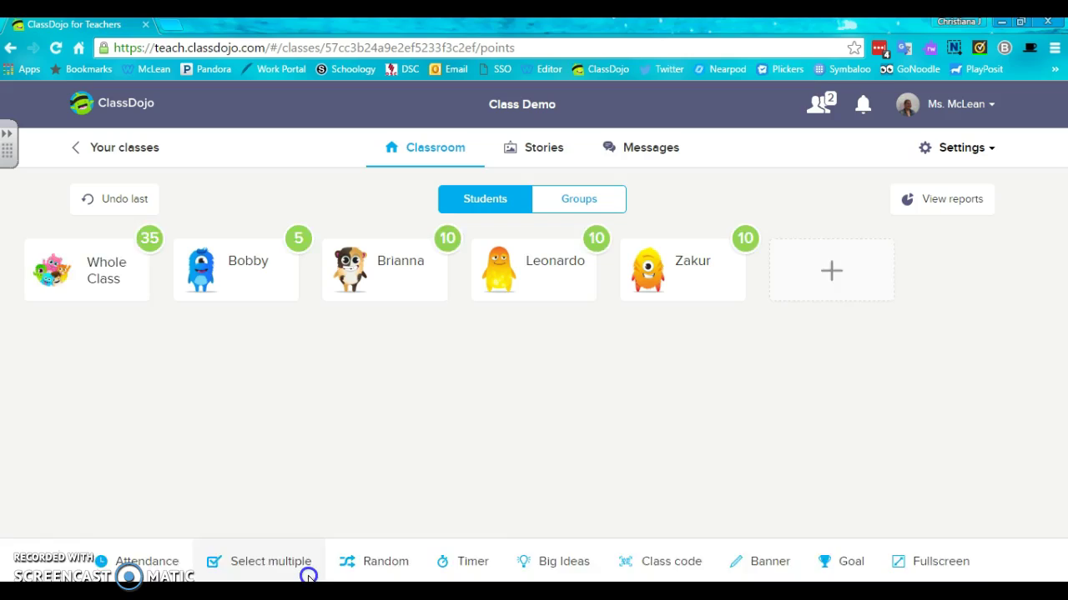
left_click(258, 261)
left_click(517, 284)
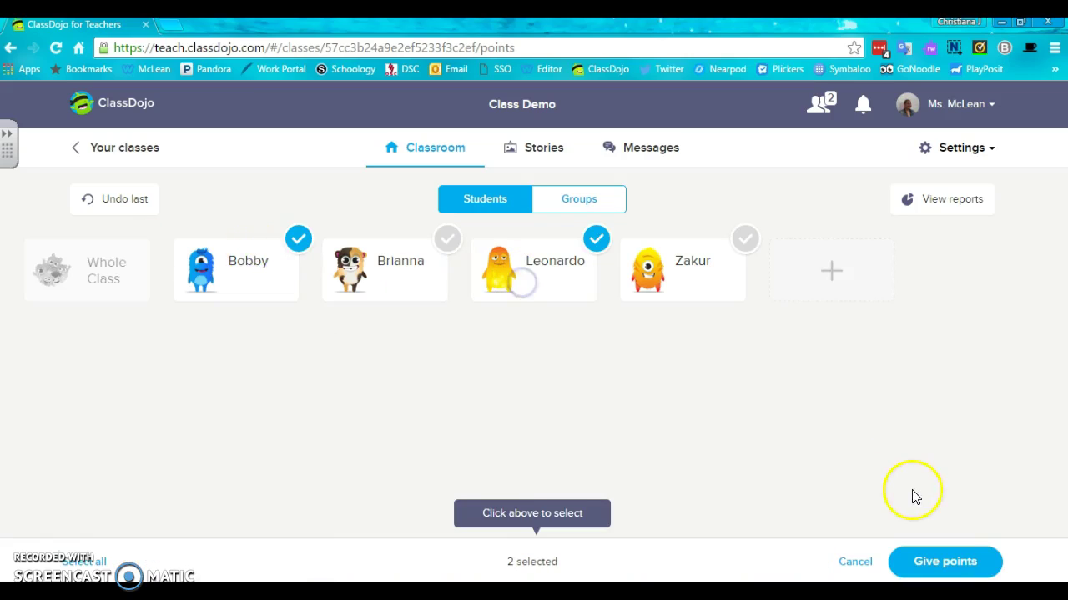
left_click(938, 568)
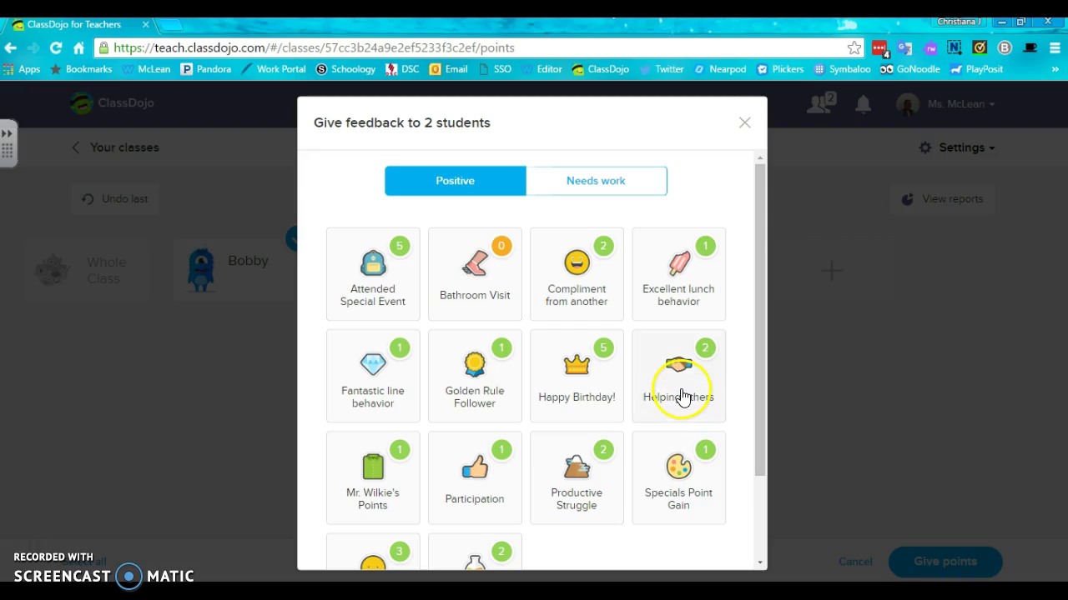
left_click(574, 284)
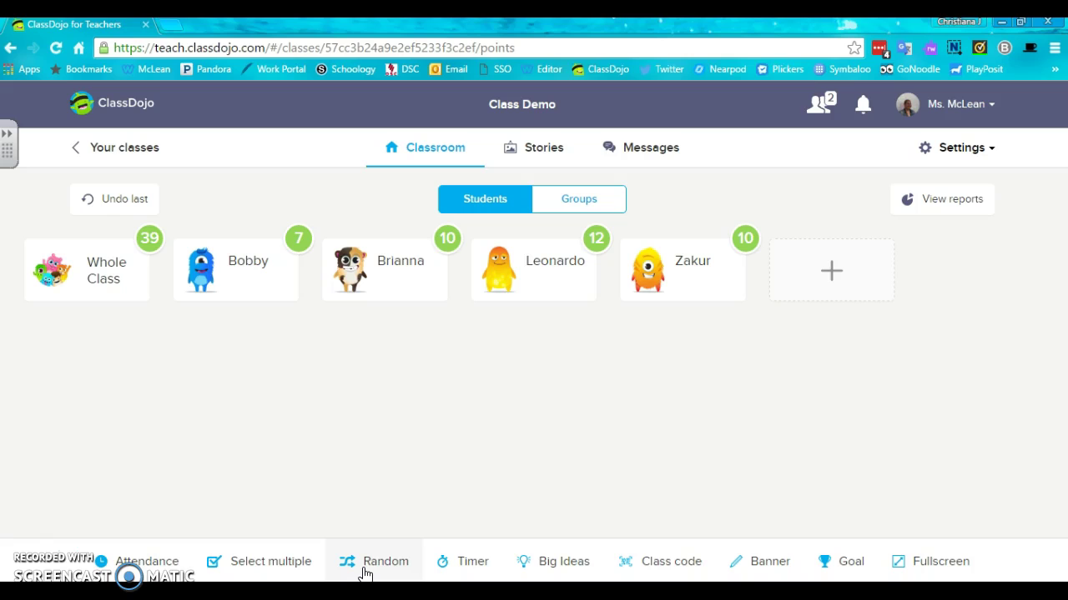
Pick a random student from the class and dismiss the feedback choices without awarding points
left_click(373, 562)
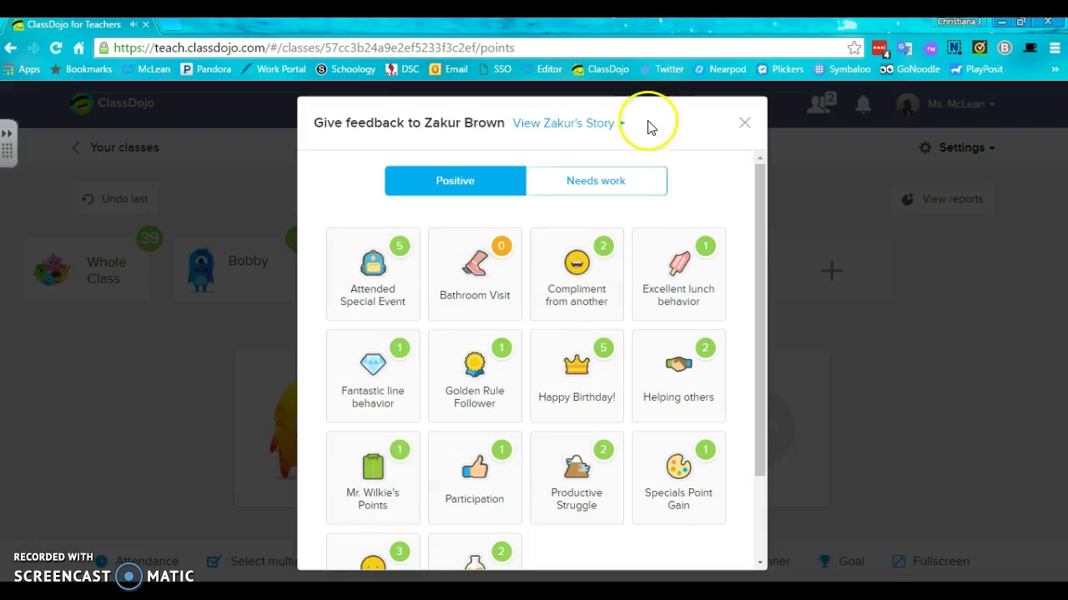
left_click(743, 127)
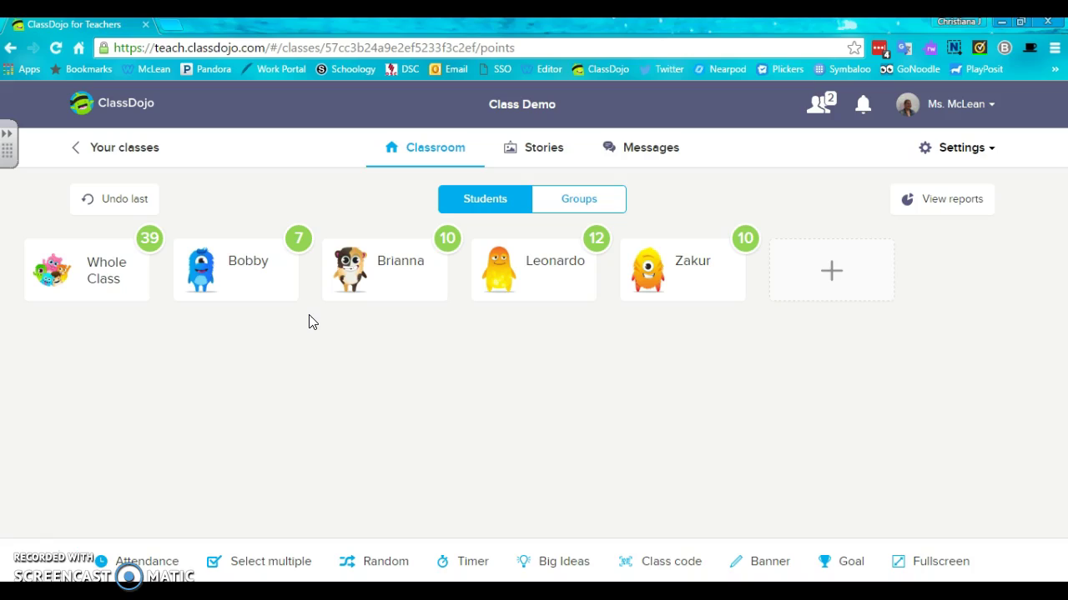
Look at the classroom timer's Countdown and Stopwatch modes, and close the timer without starting it
left_click(461, 555)
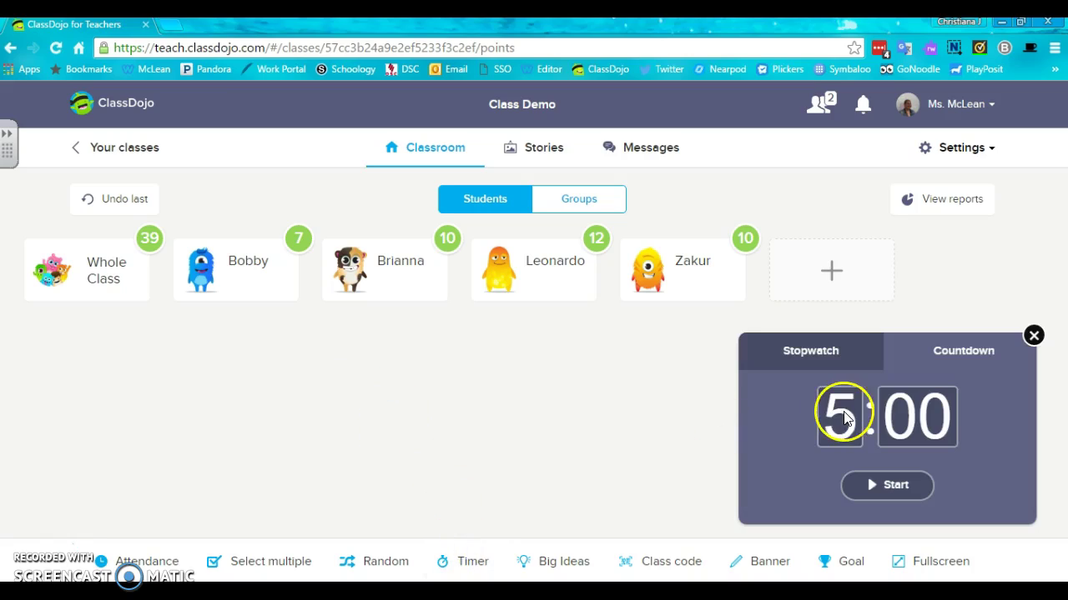
left_click(953, 357)
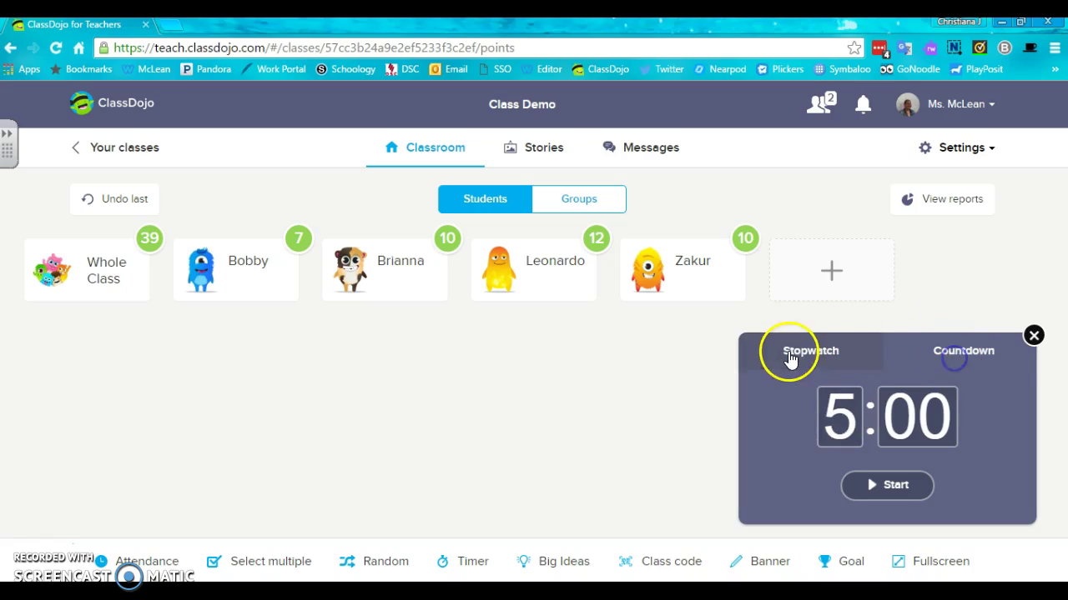
left_click(790, 357)
left_click(1032, 337)
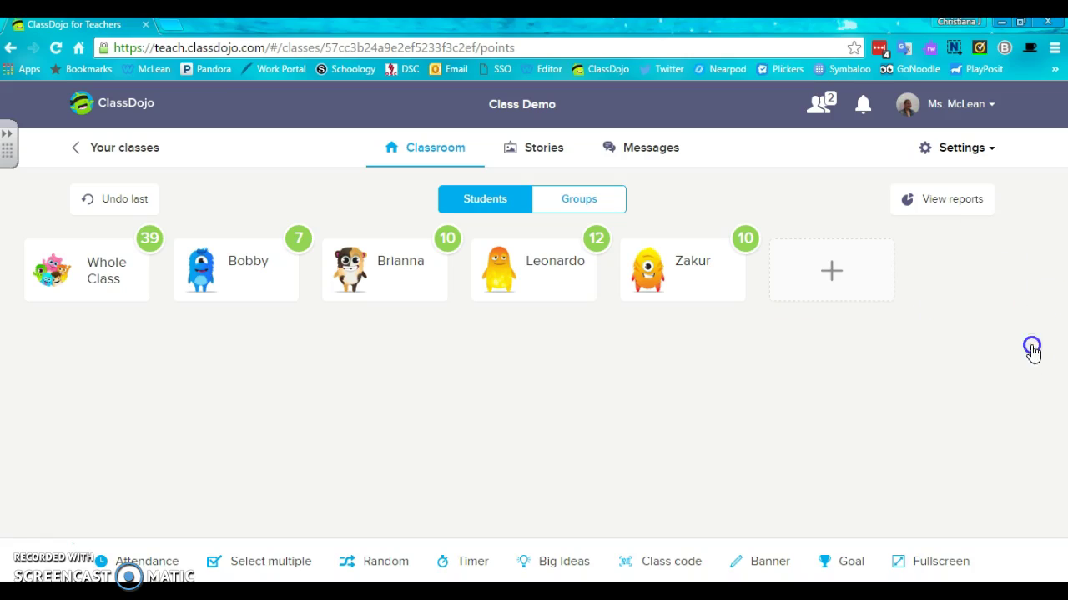
Look through the list of other Big Ideas video episodes and close the video window
left_click(562, 558)
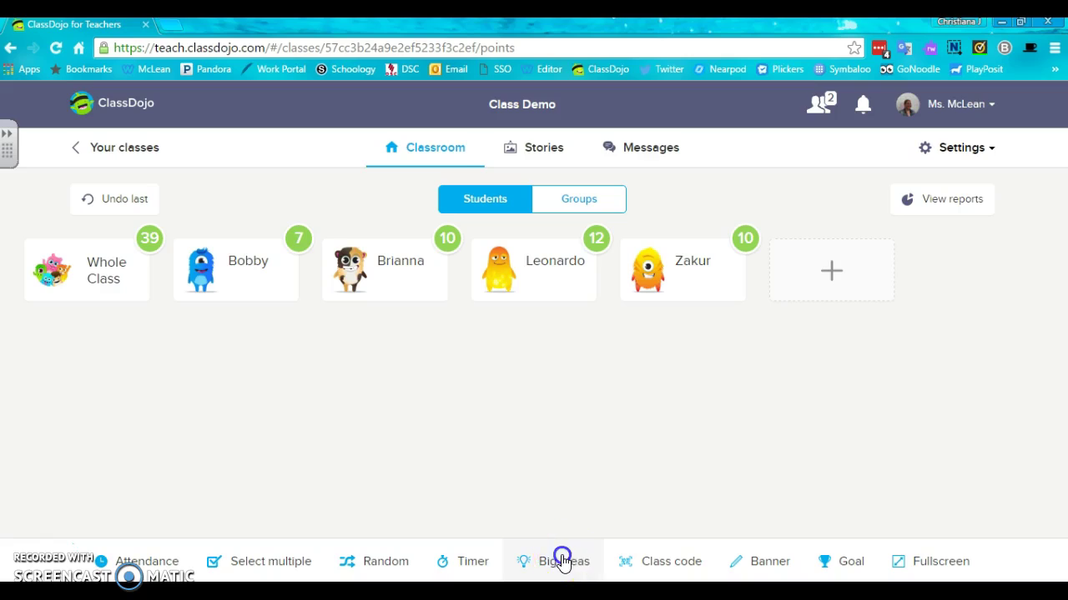
left_click(712, 190)
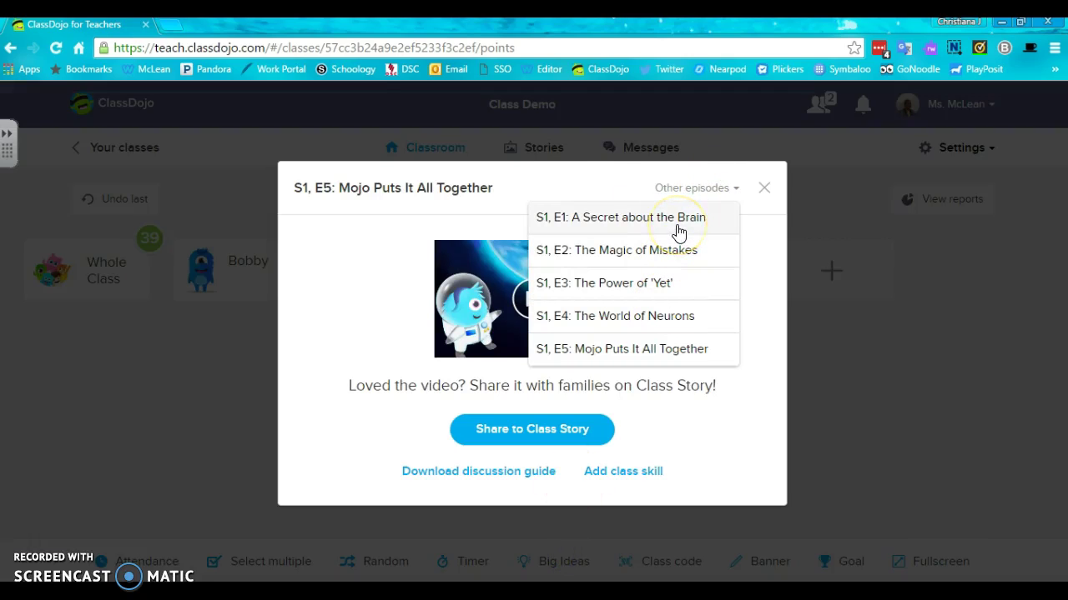
left_click(672, 284)
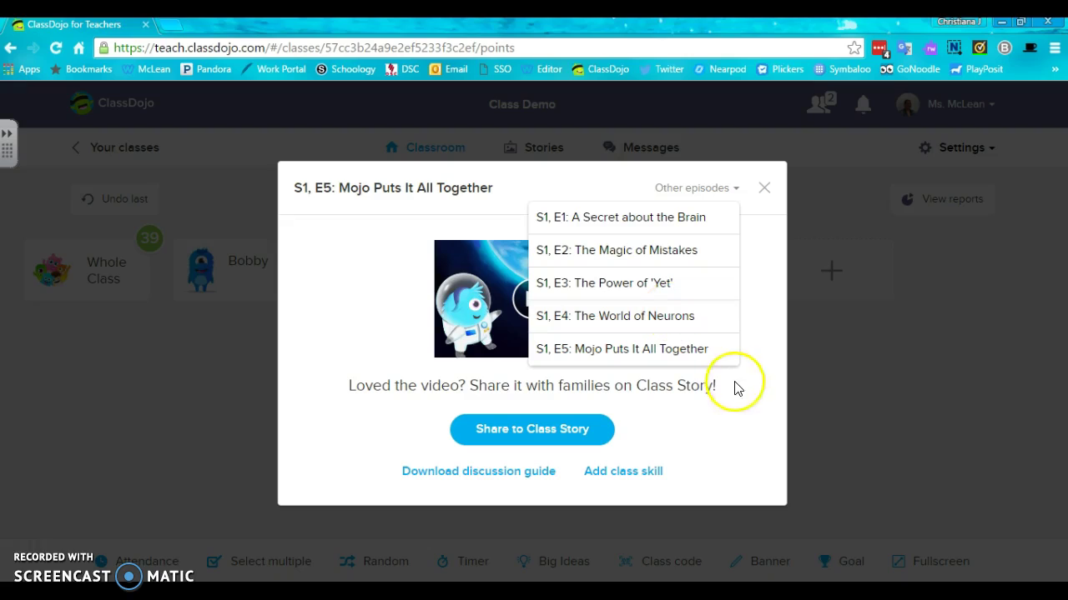
left_click(718, 426)
left_click(724, 190)
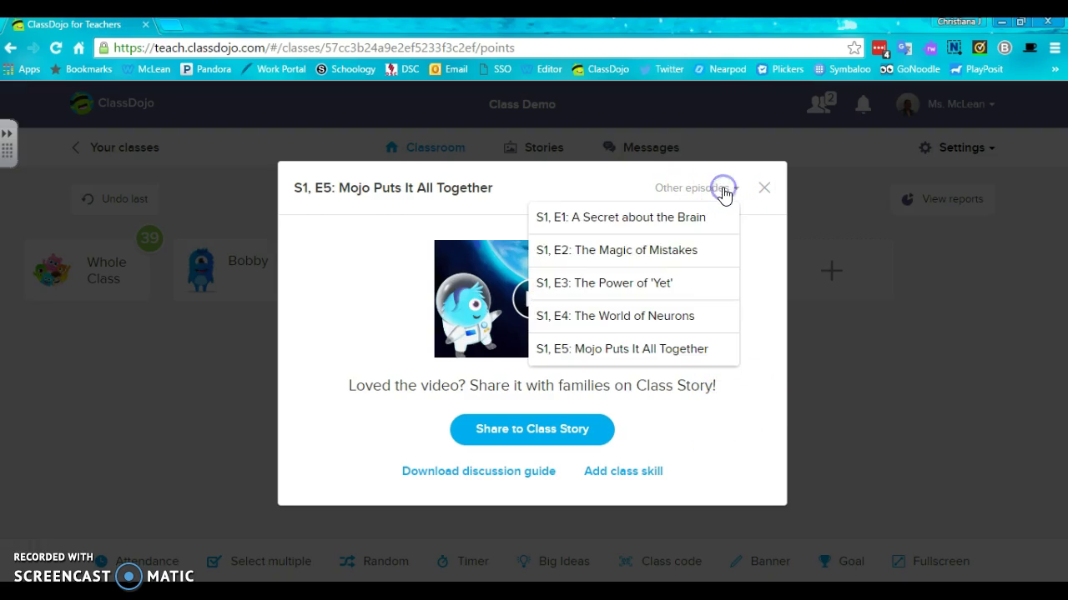
left_click(732, 191)
left_click(763, 190)
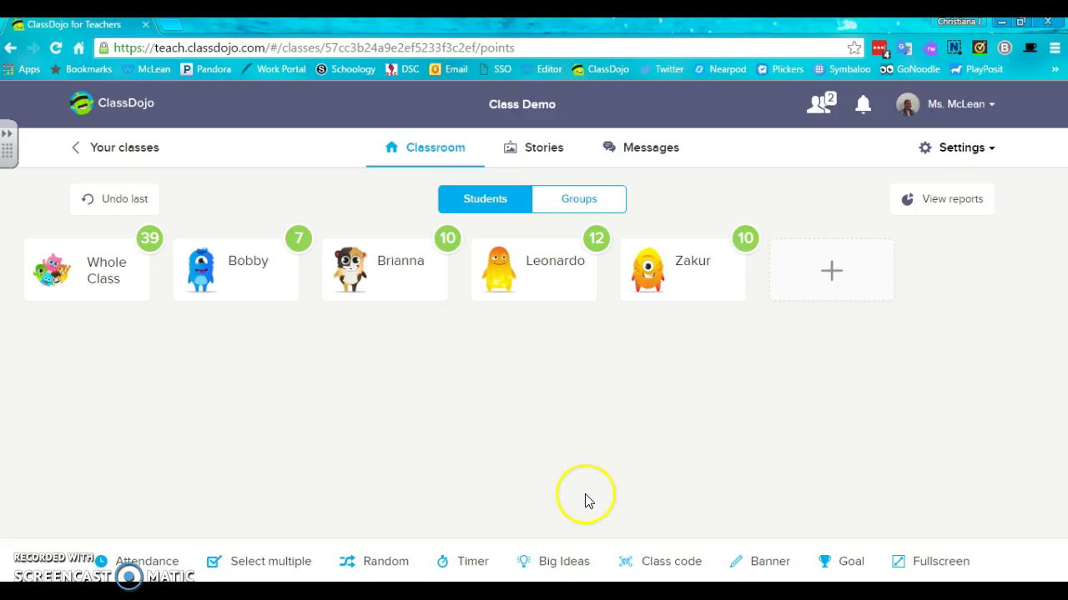
View the Student Stories class code with its teacher and student instructions, and close it
left_click(683, 566)
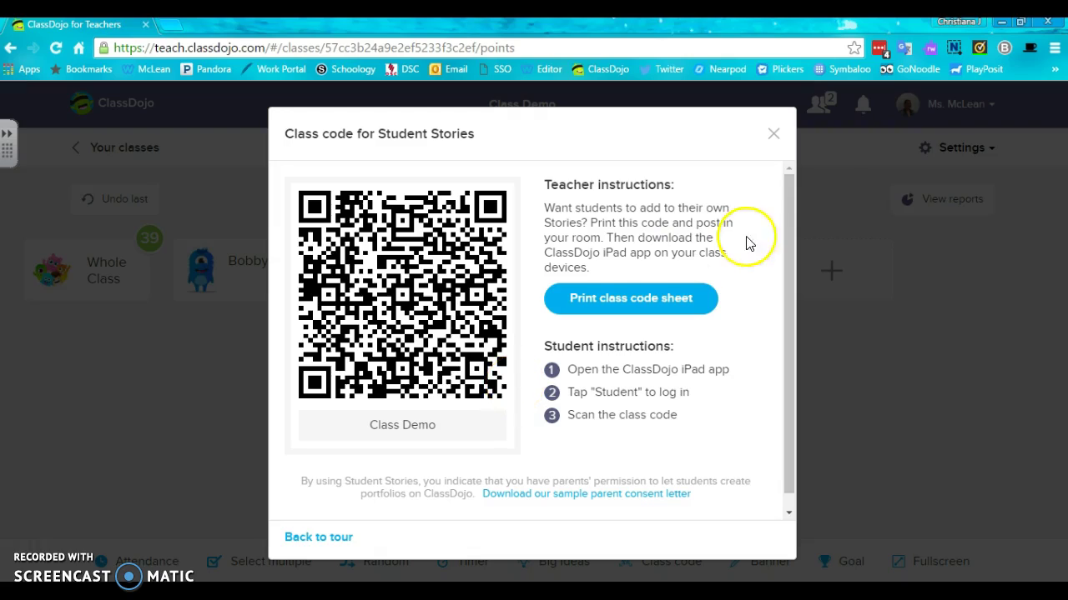
left_click(773, 136)
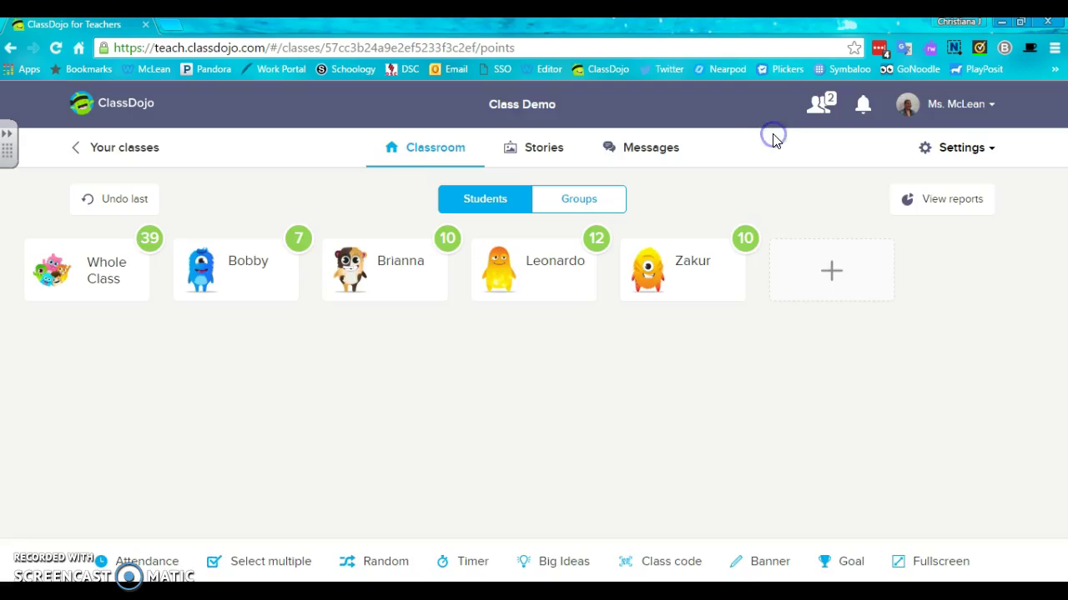
Add a class banner reading "Have a great first day of school!" and save it
left_click(766, 564)
left_click(422, 351)
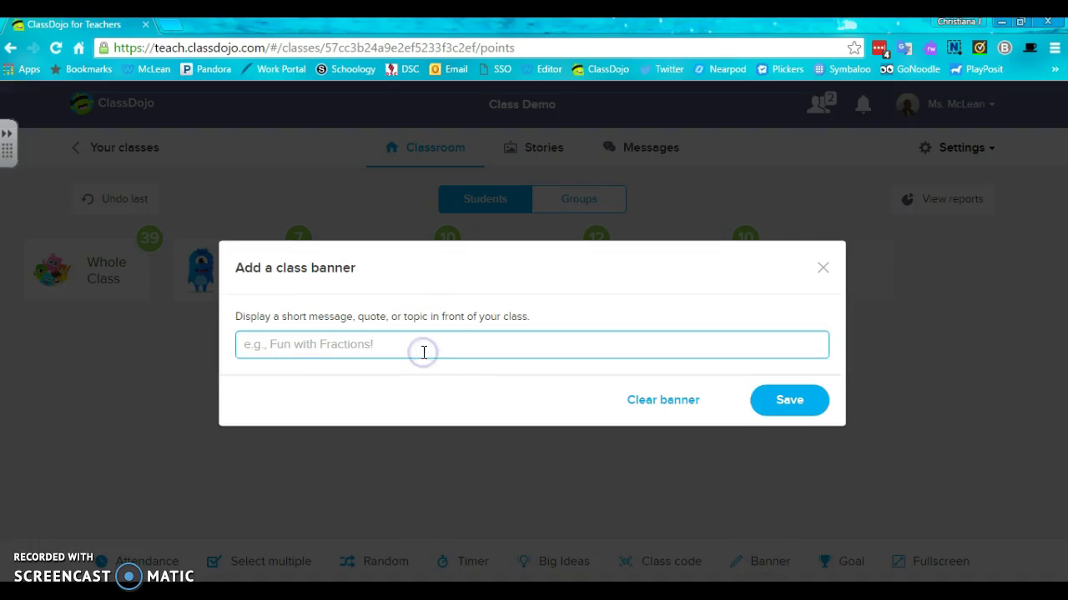
type("Have a great first day of school")
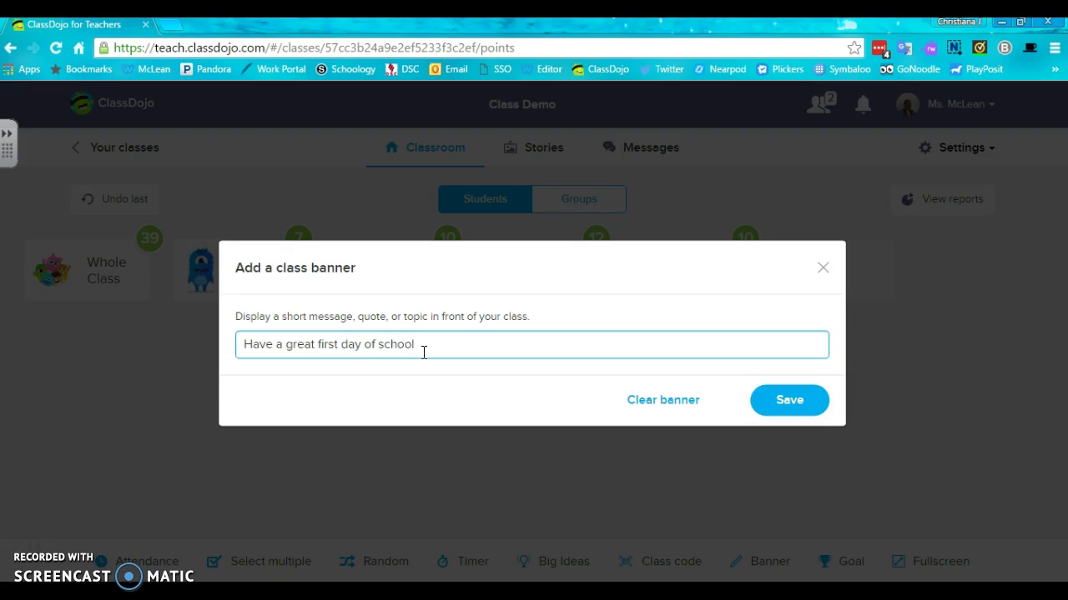
left_click(784, 398)
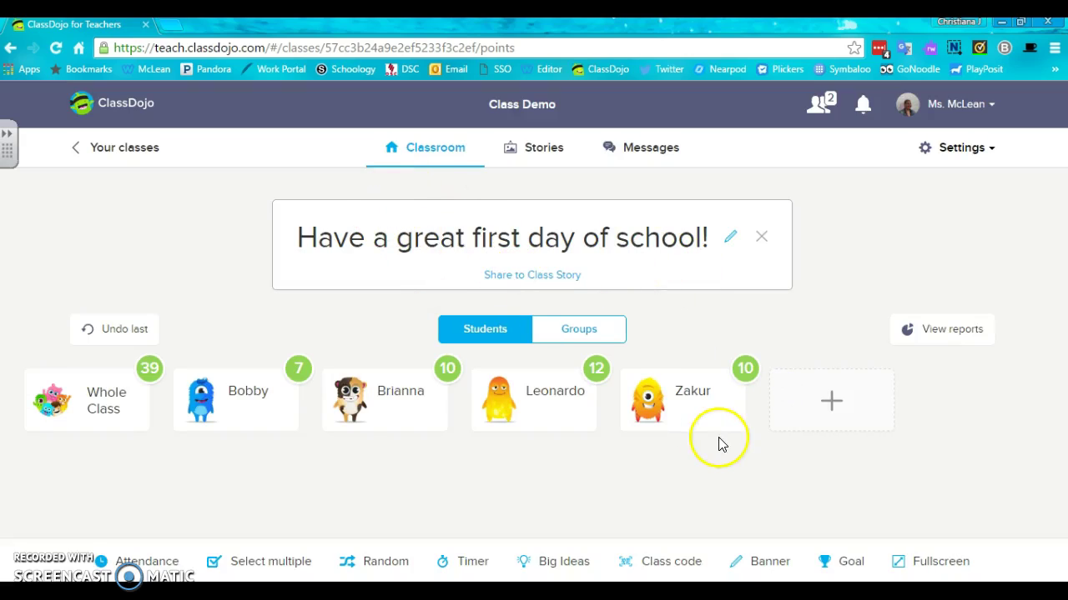
Set a class goal of 100 points and move the goal tracker off the student tiles, up over the page header
left_click(834, 567)
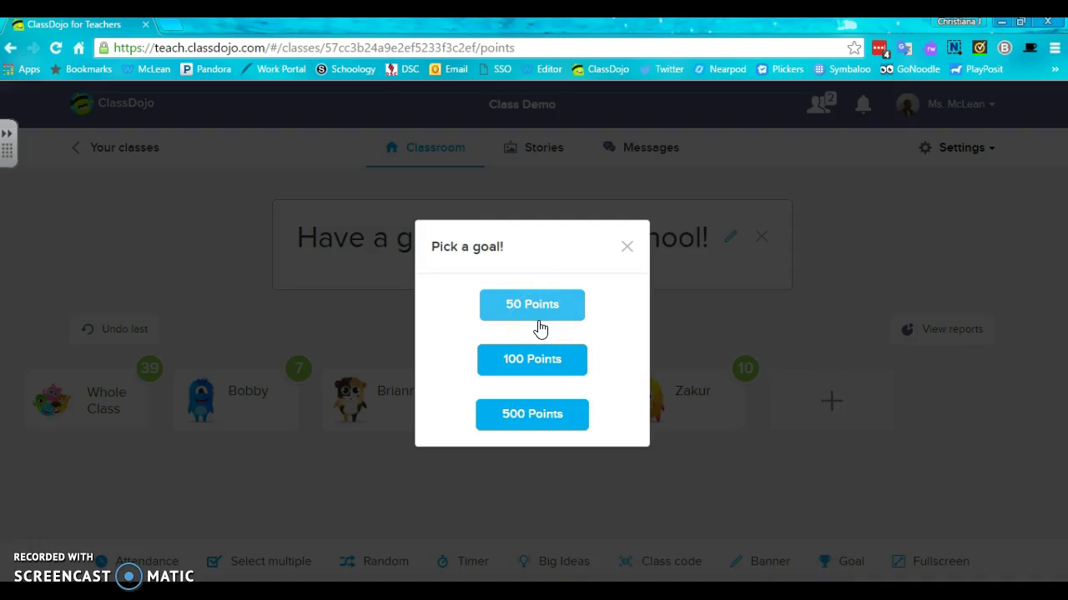
left_click(535, 357)
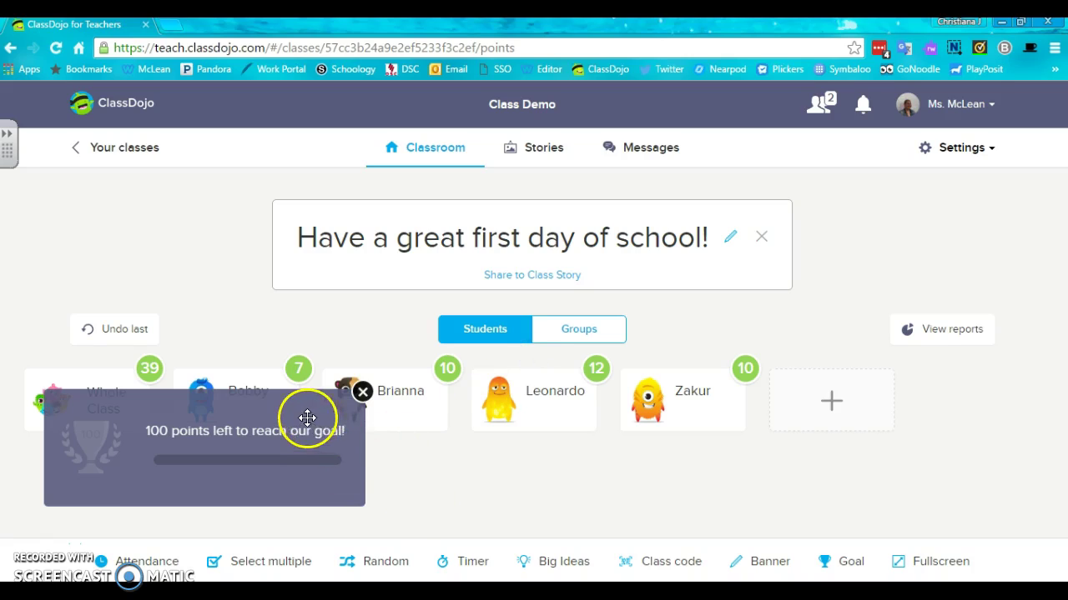
left_click_drag(307, 417, 889, 159)
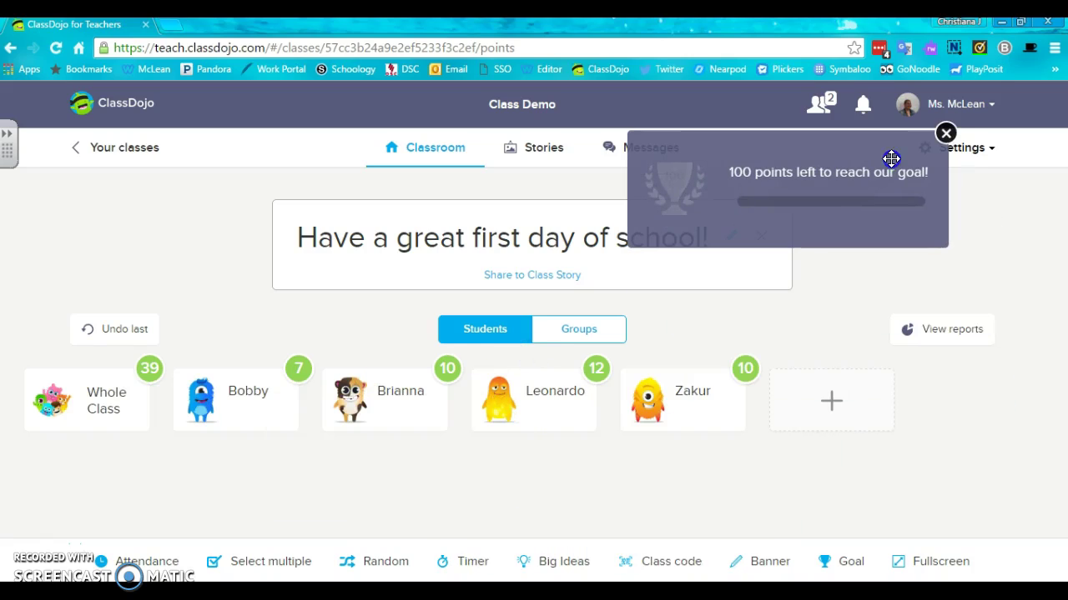
Award the whole class the 1-point positive skill with the green clipboard picture
left_click(100, 403)
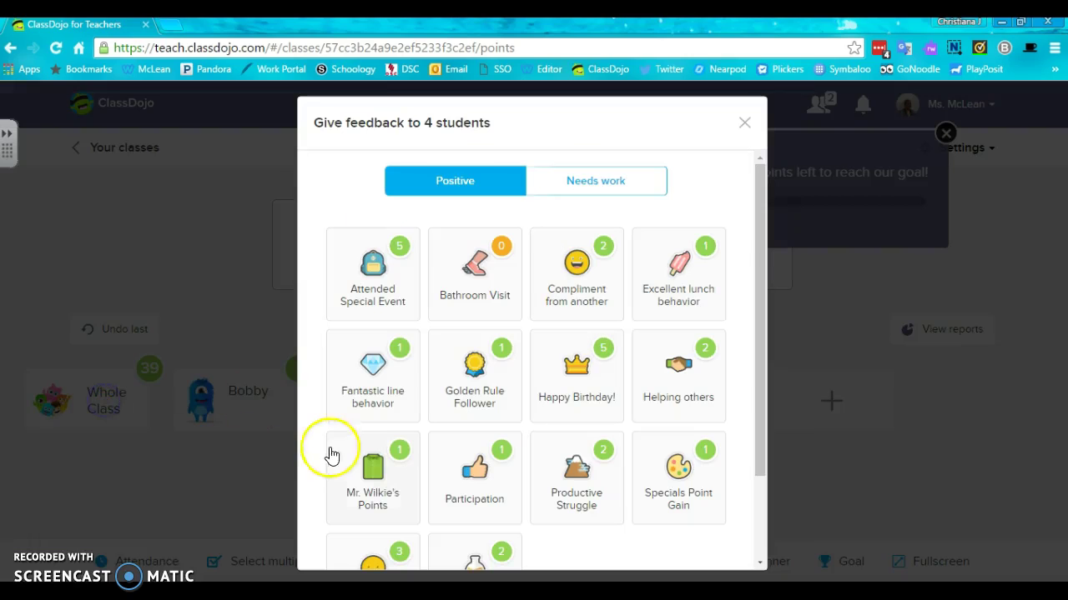
left_click(372, 492)
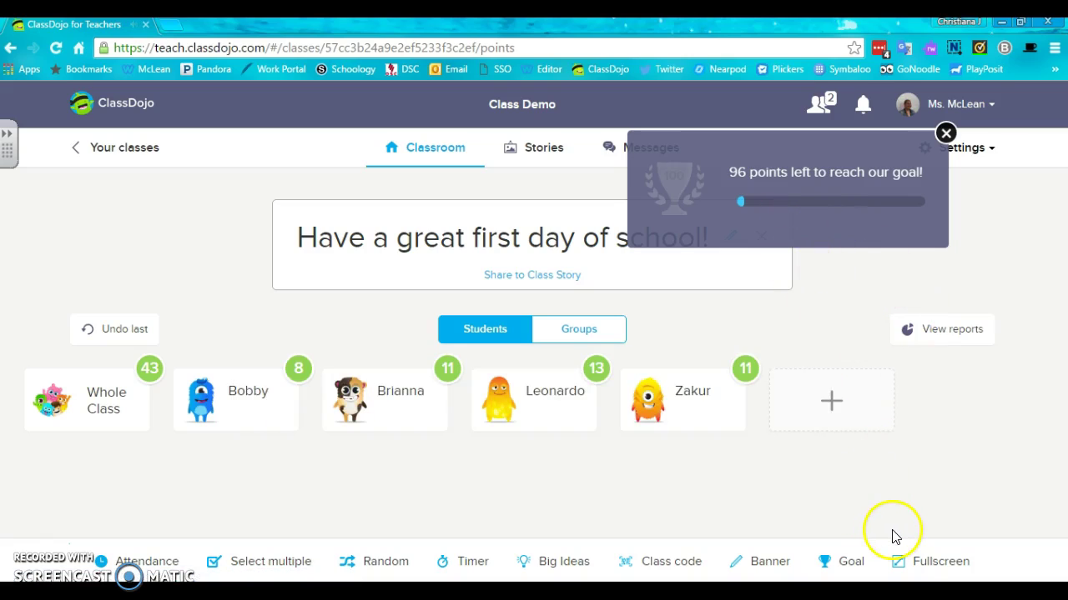
Show the classroom in full screen, return to the normal view and close the goal tracker
left_click(901, 561)
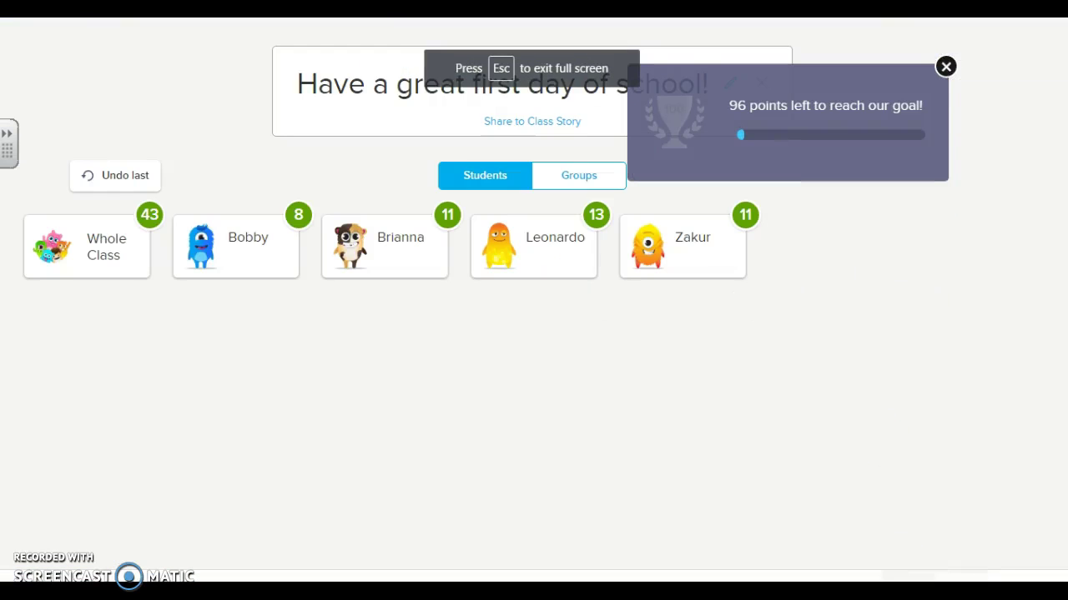
key("Escape")
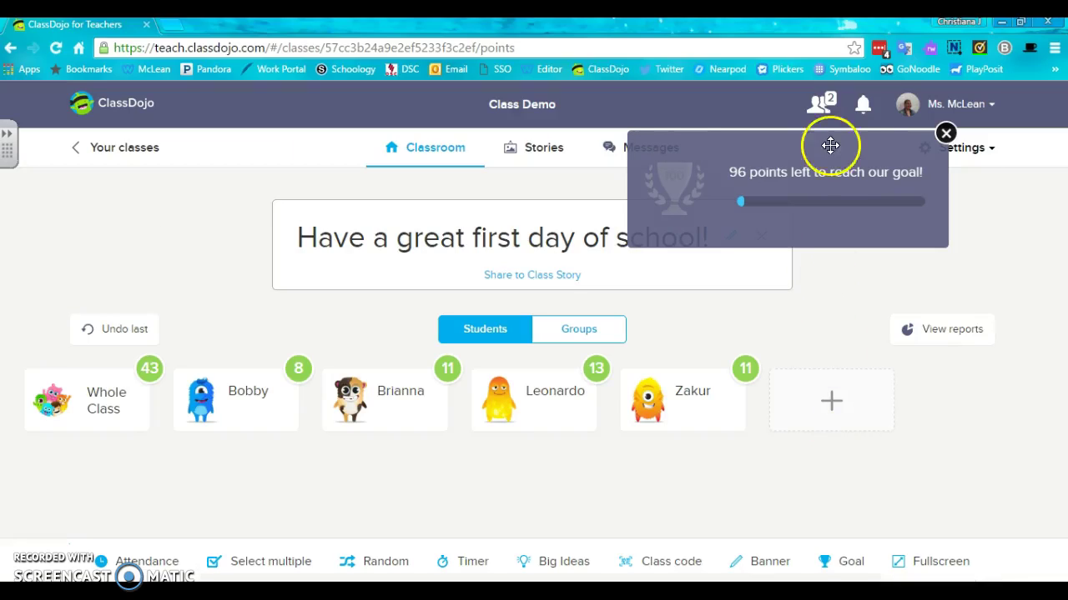
left_click(946, 135)
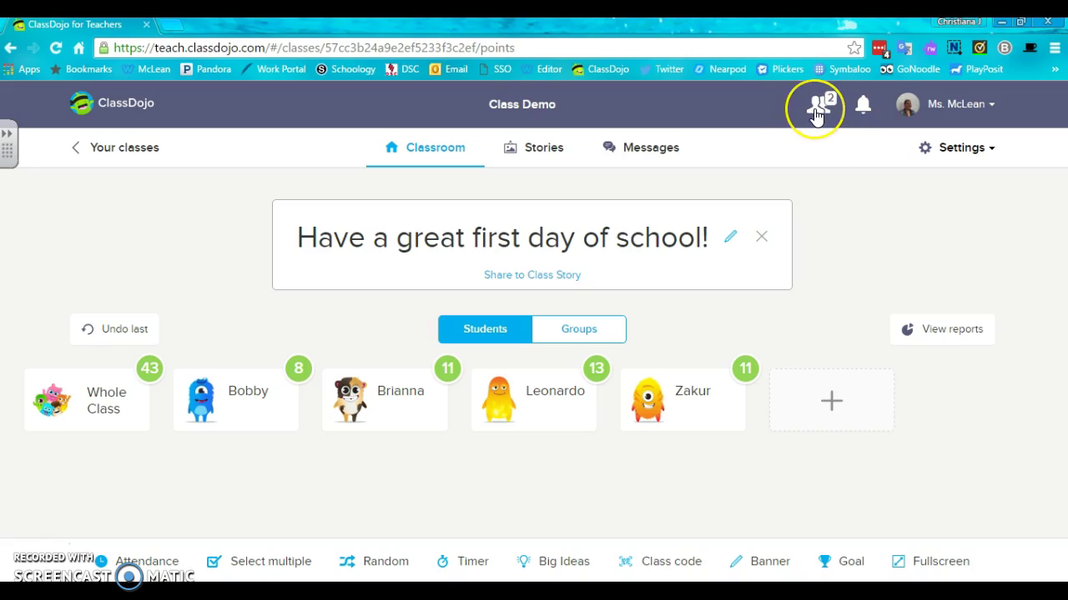
Review the parent connection status of every student in Class Demo and close the overview
left_click(816, 108)
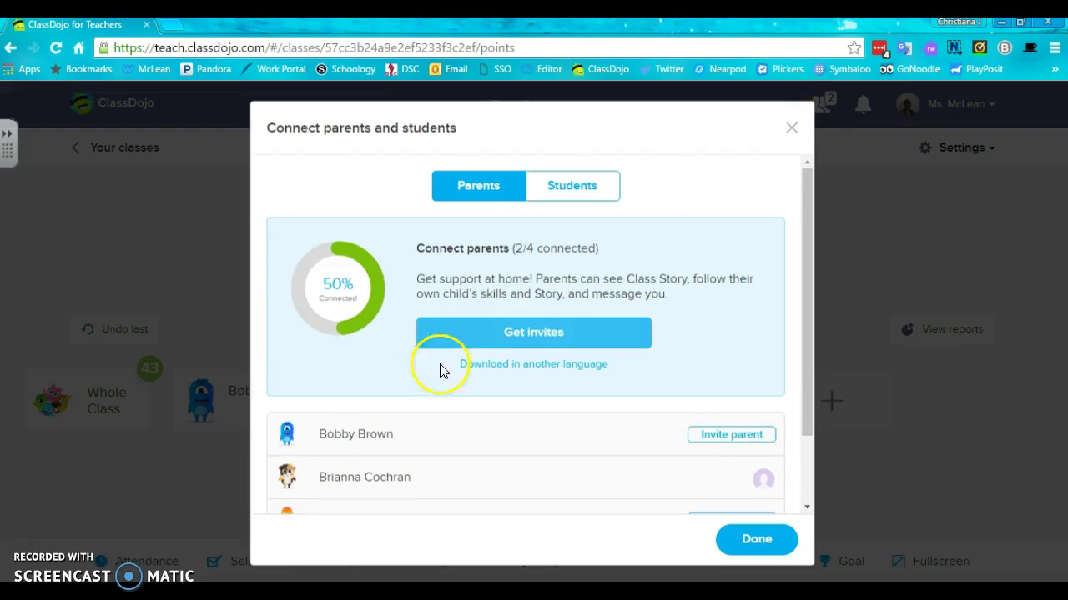
scroll(405, 401, "down", 1)
scroll(405, 400, "down", 1)
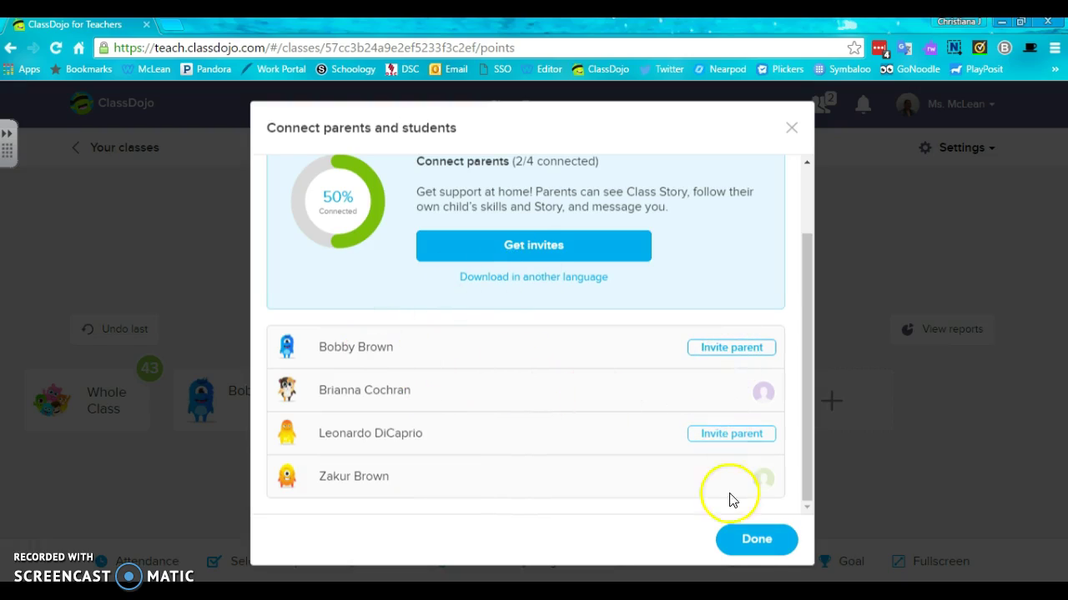
left_click(754, 540)
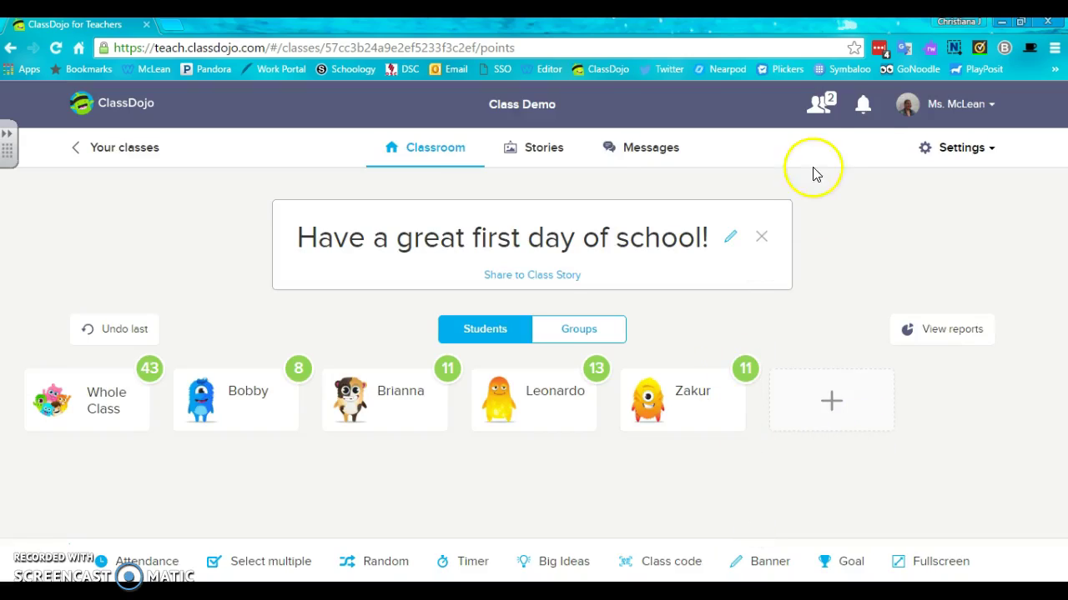
Check the teacher account's notifications and close the list
left_click(863, 104)
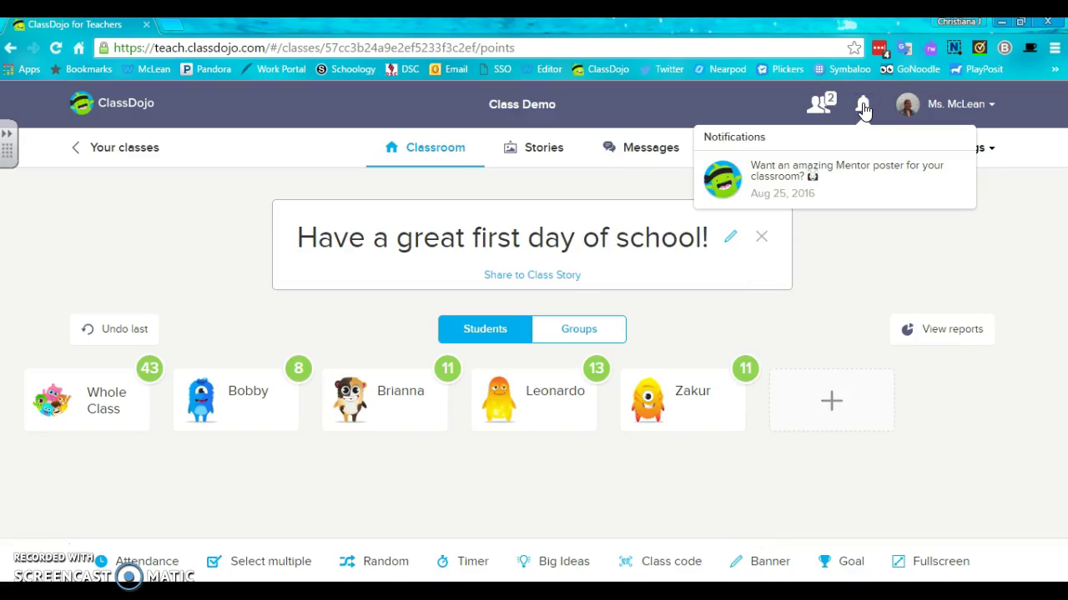
left_click(863, 106)
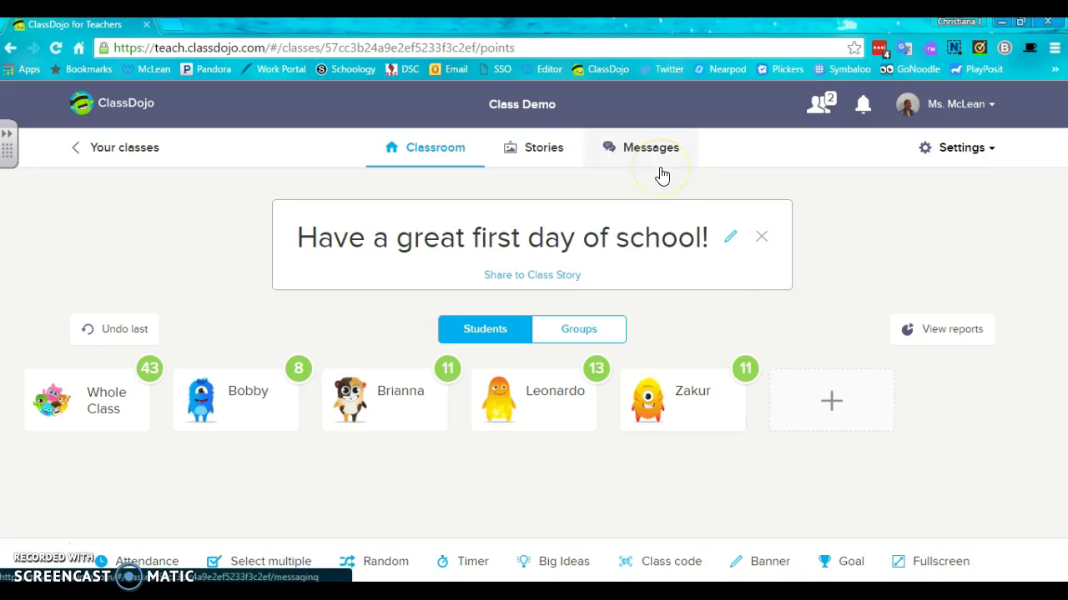
Open the class messages and view the conversation with the first listed connected parent, looking back at its earlier messages
left_click(568, 163)
left_click(636, 150)
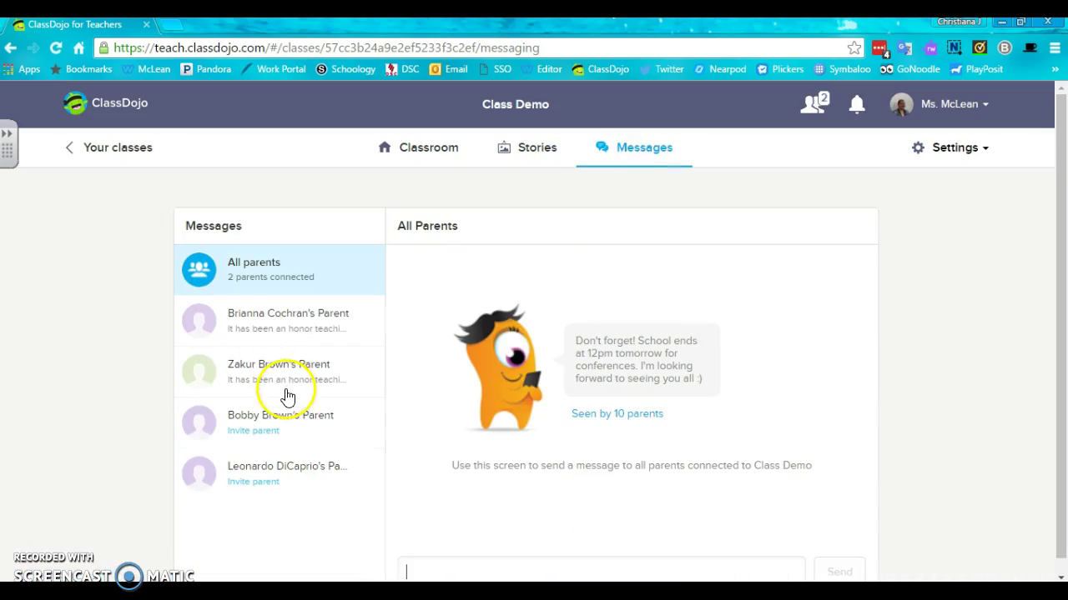
left_click(291, 326)
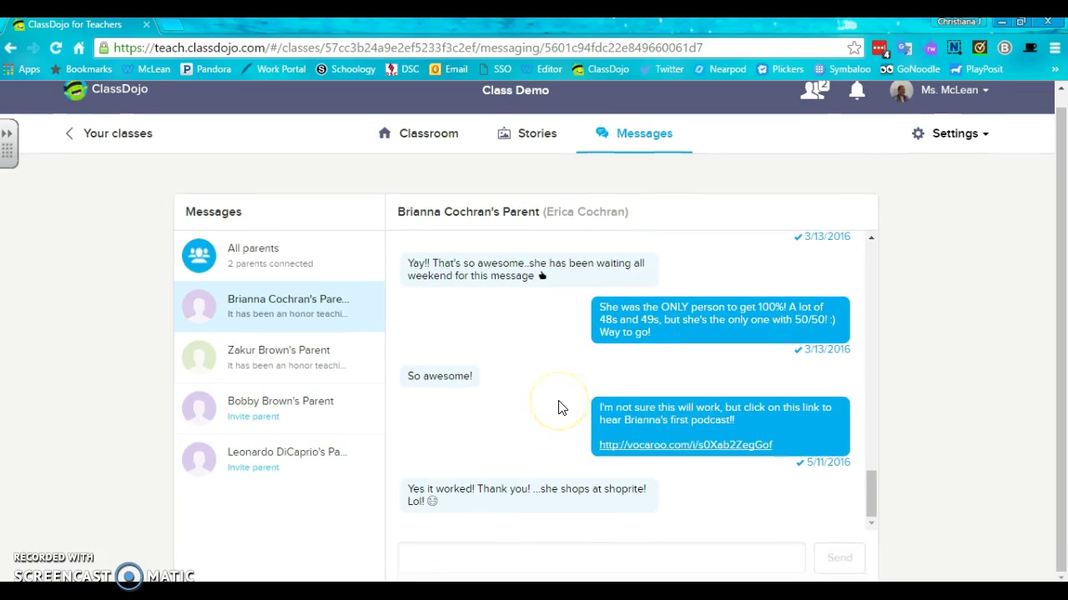
left_click(472, 565)
scroll(538, 353, "up", 3)
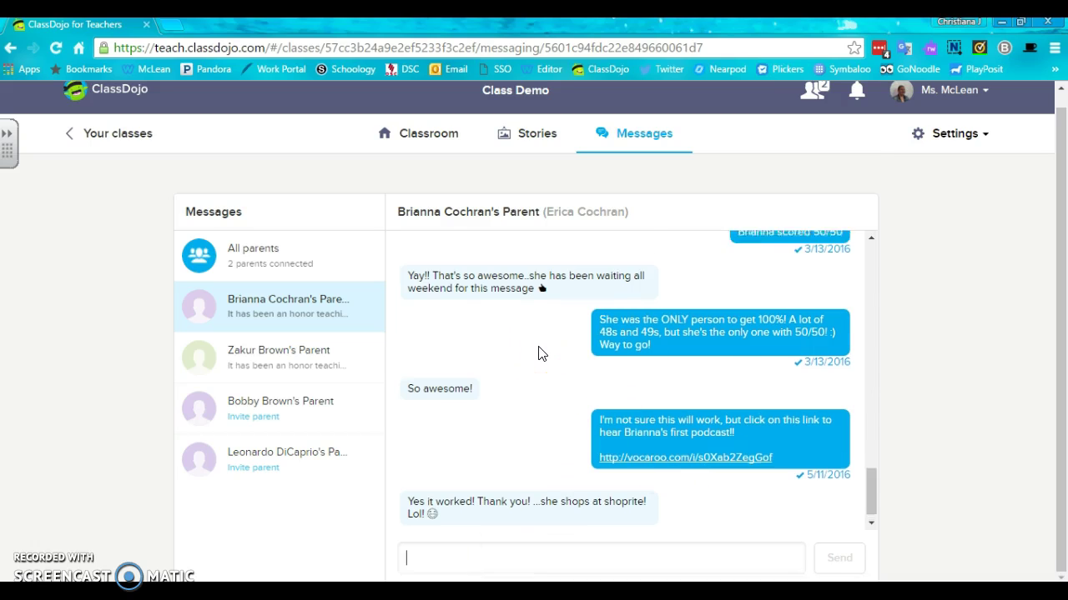
Read back through the earlier messages in the open parent conversation and return to the most recent ones
scroll(538, 352, "up", 5)
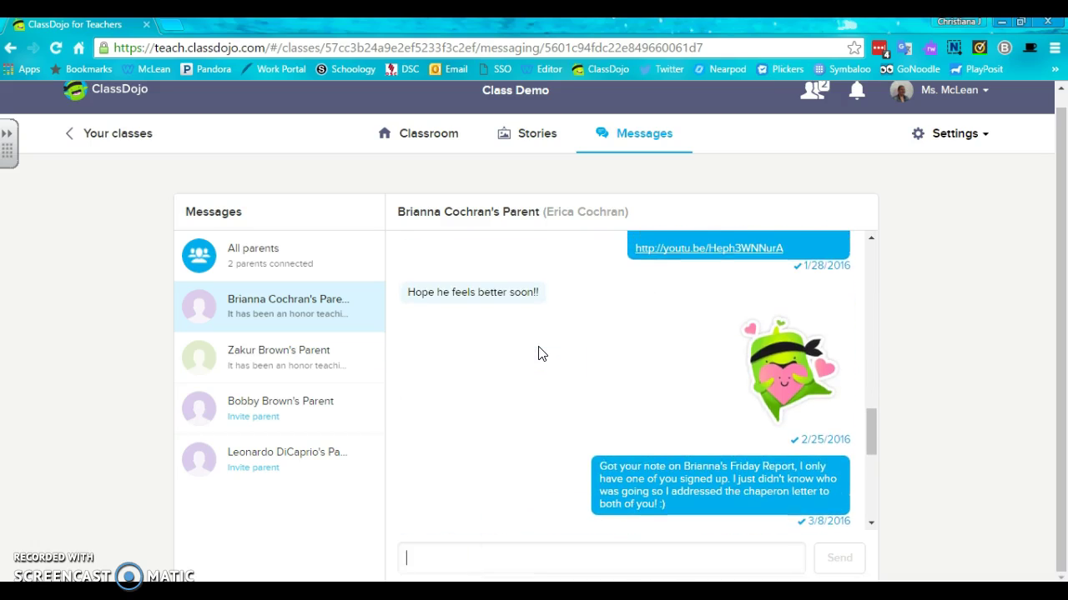
scroll(538, 353, "up", 1)
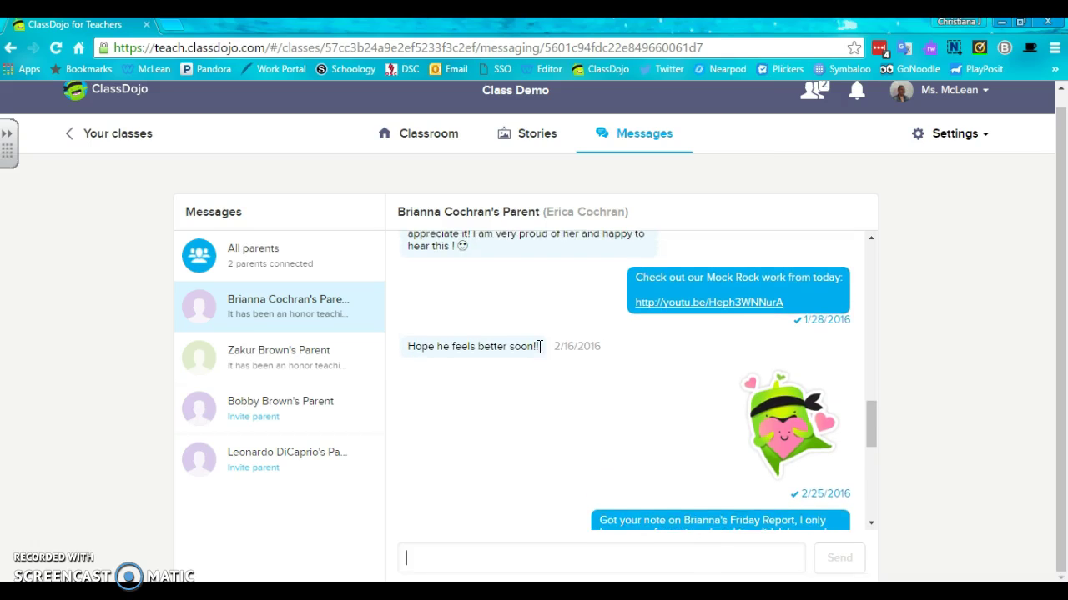
scroll(540, 347, "up", 1)
scroll(538, 353, "up", 3)
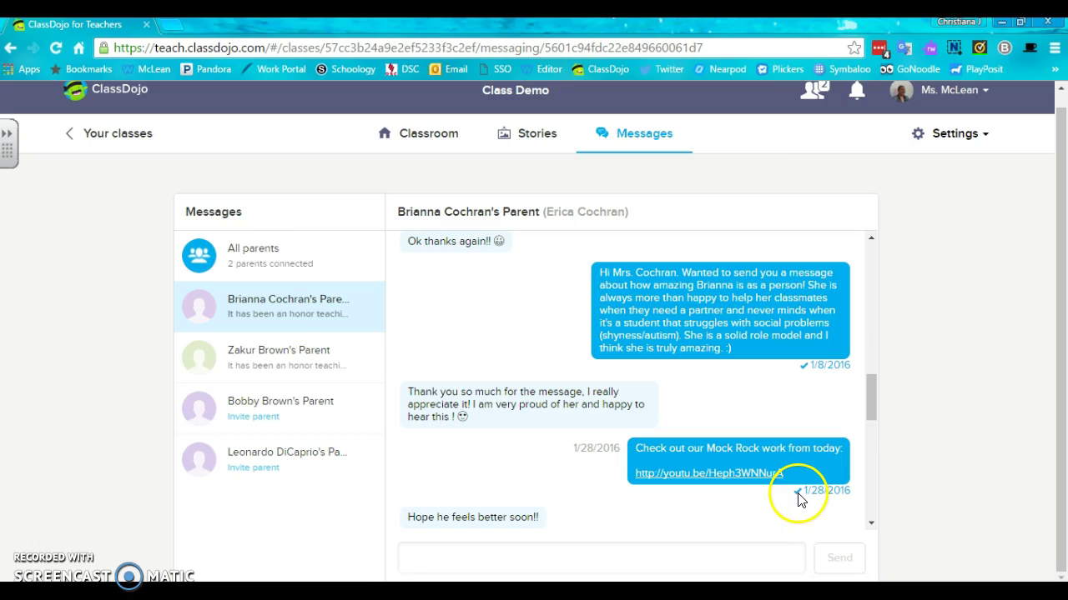
scroll(705, 503, "down", 8)
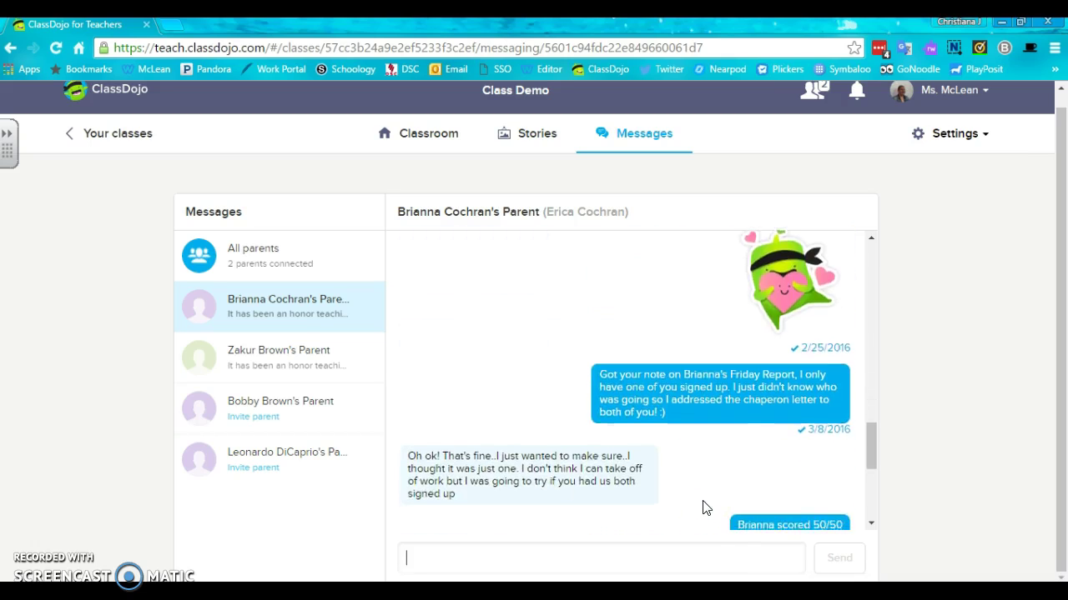
scroll(704, 502, "down", 2)
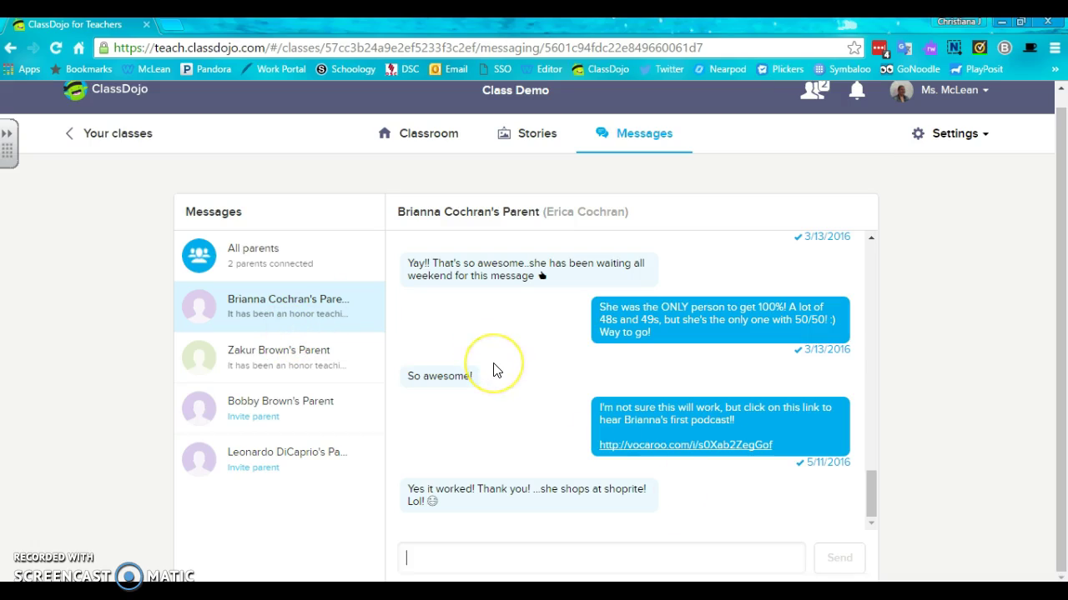
View the messaging screen addressed to all parents, and open the Class Story page of Class Demo
left_click(257, 244)
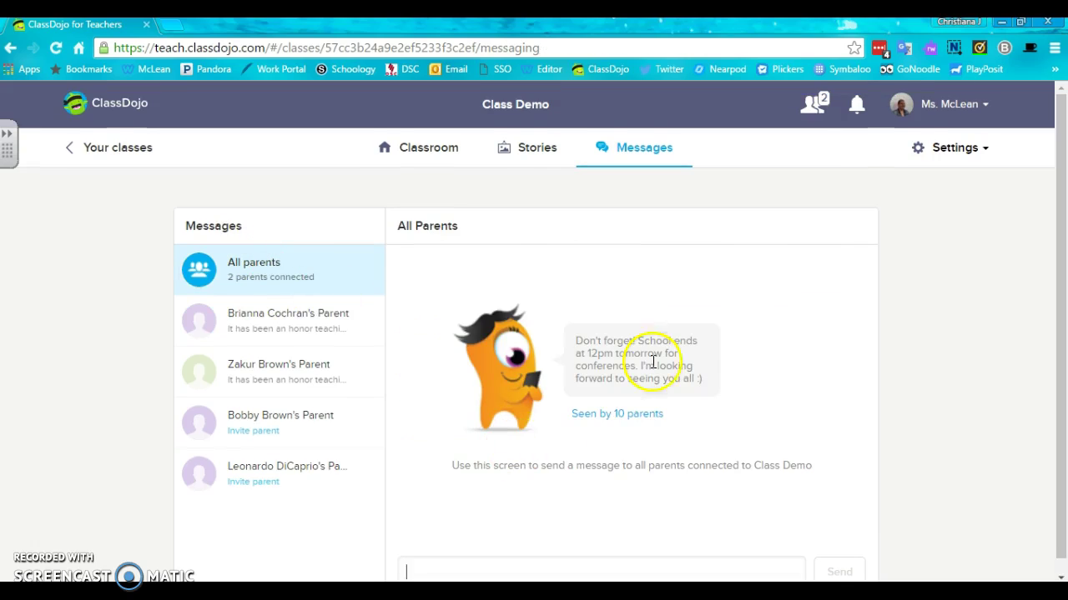
scroll(539, 494, "down", 1)
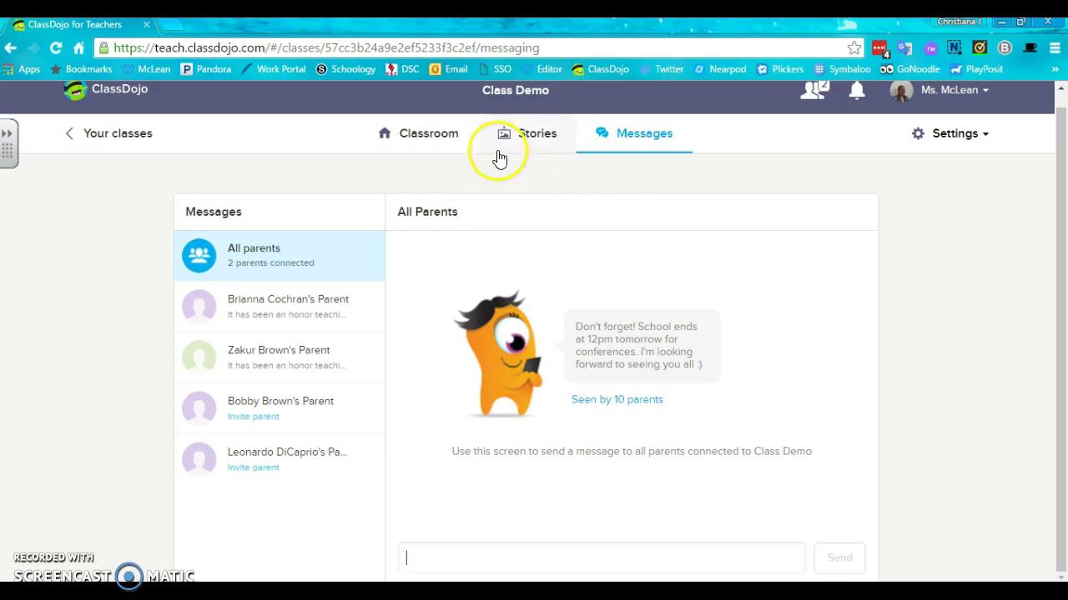
left_click(535, 134)
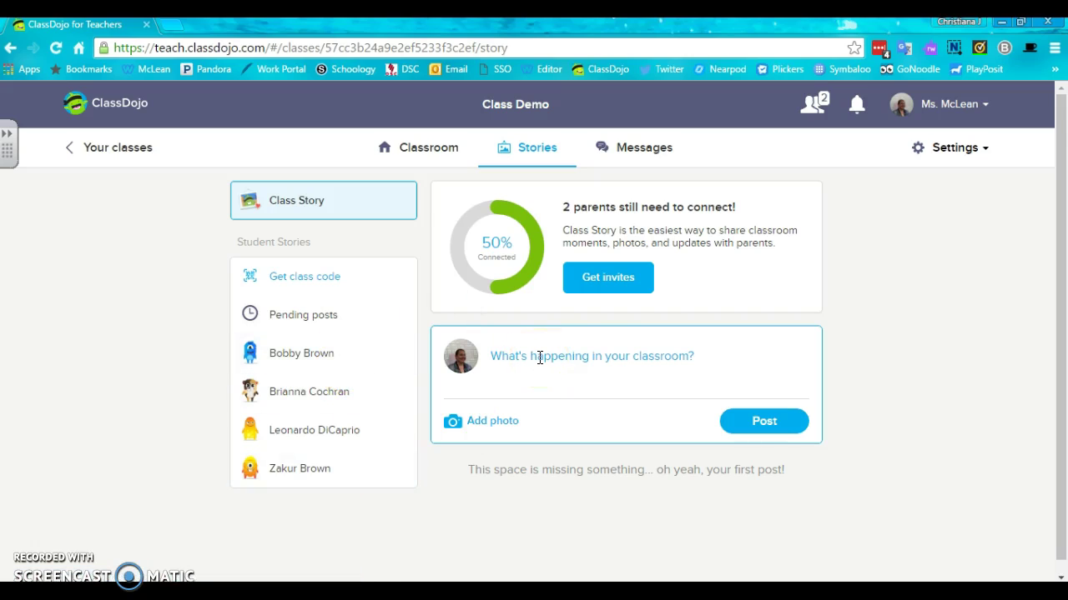
Switch to the teacher's shared class from the class list and remove its "Have a great first day of school!" banner
left_click(123, 147)
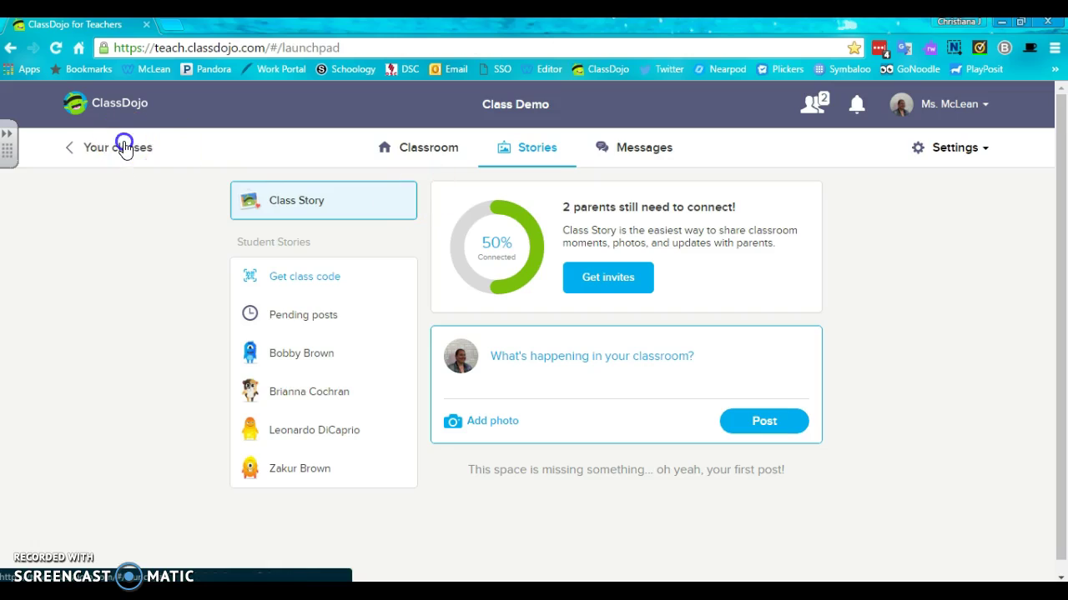
scroll(365, 437, "down", 4)
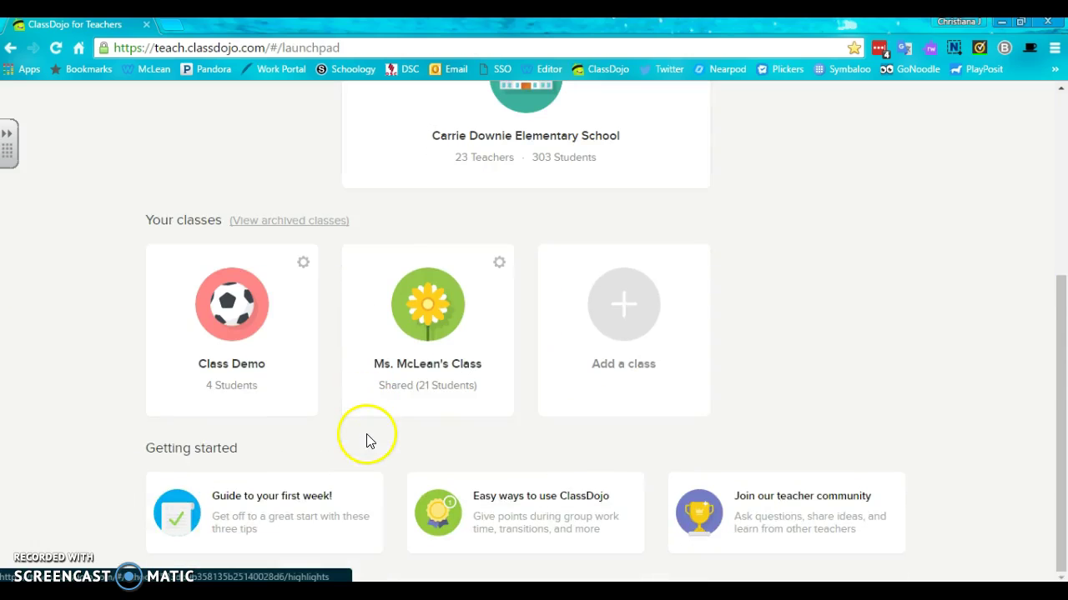
left_click(417, 372)
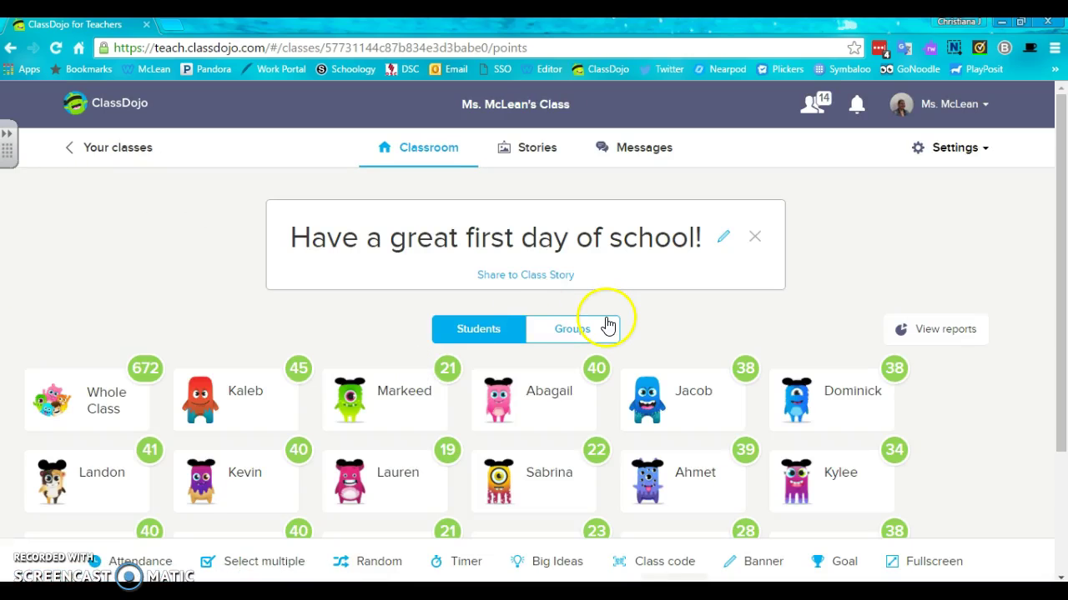
left_click(755, 238)
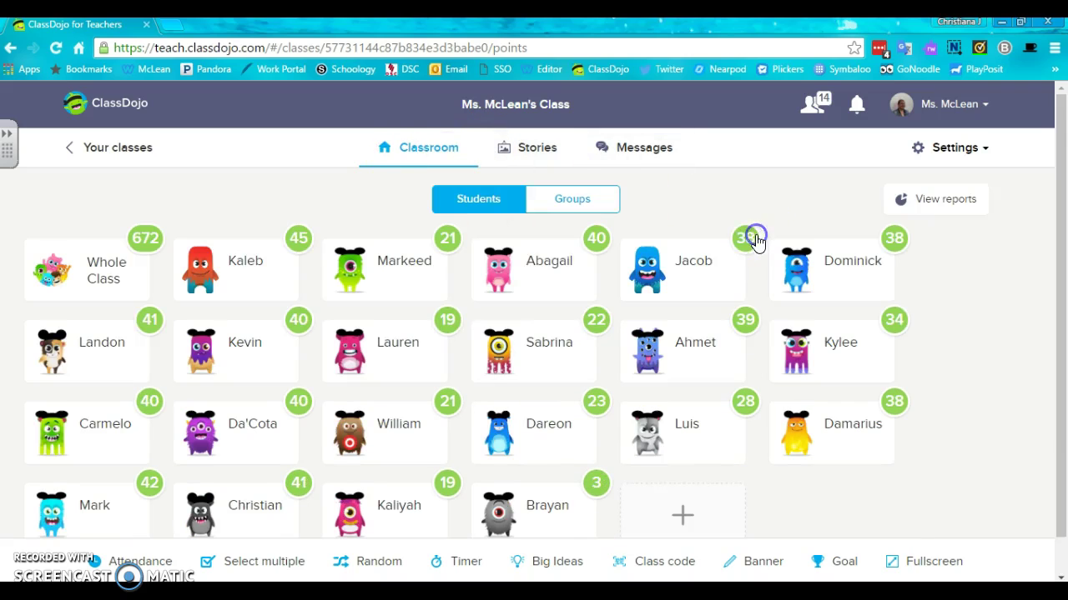
Open the shared class's Class Story and browse its photo posts
left_click(517, 158)
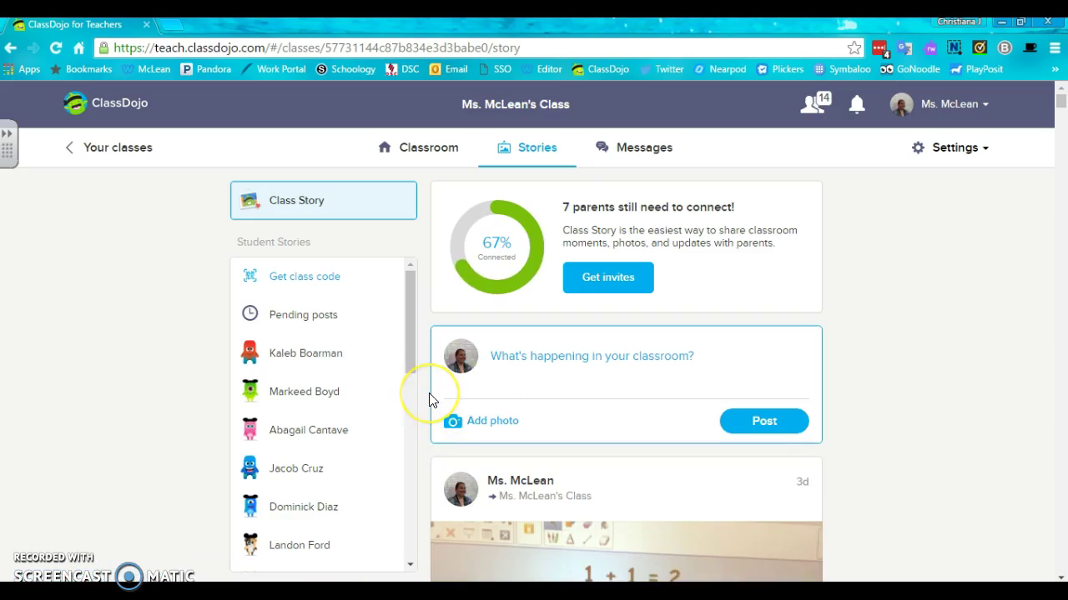
scroll(429, 399, "down", 5)
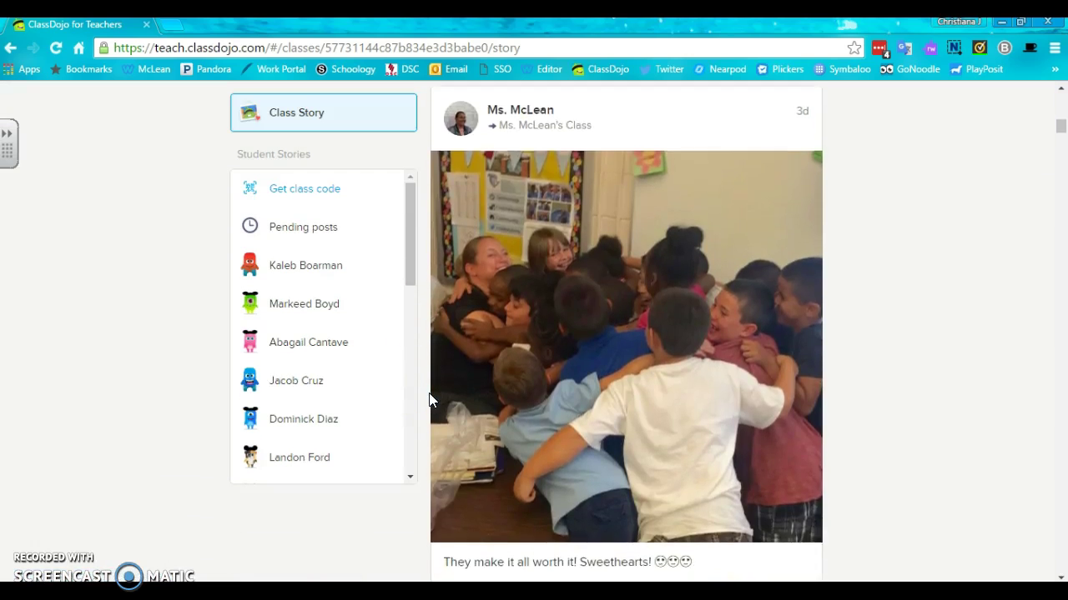
scroll(430, 399, "down", 10)
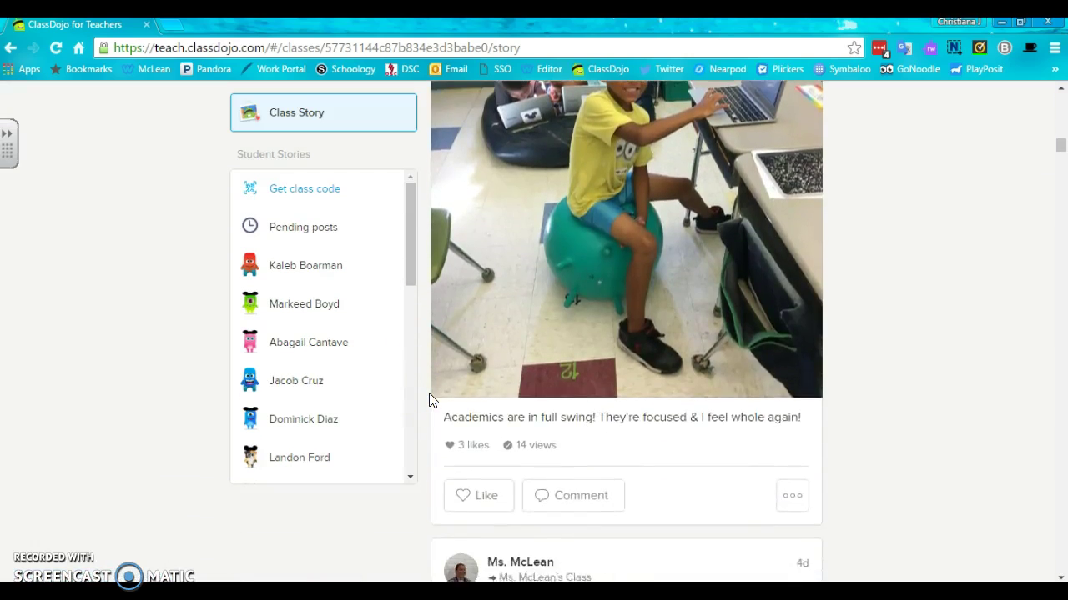
scroll(429, 399, "down", 13)
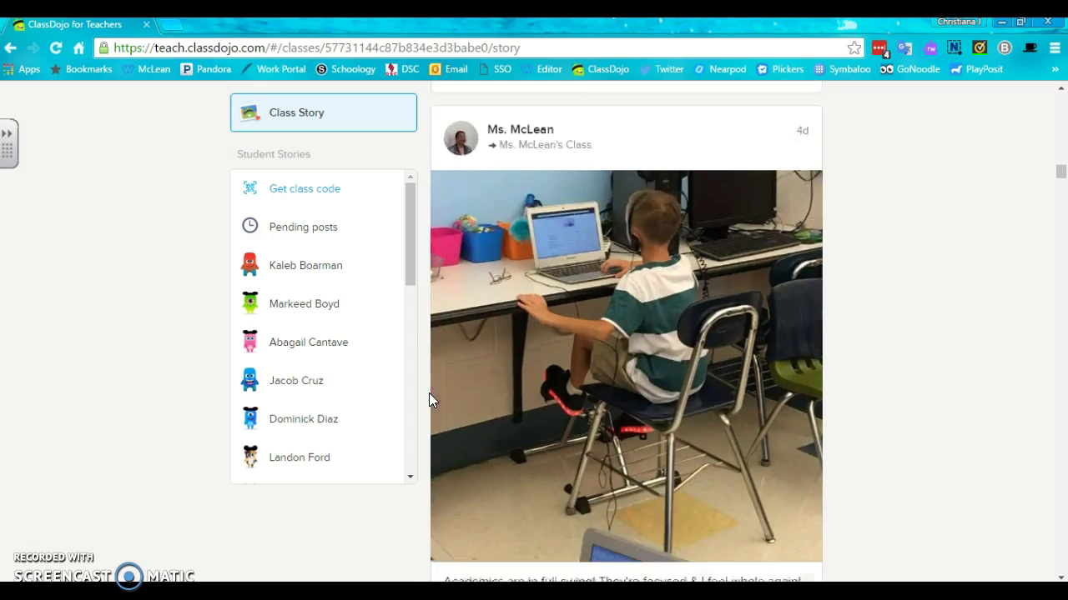
scroll(429, 401, "down", 12)
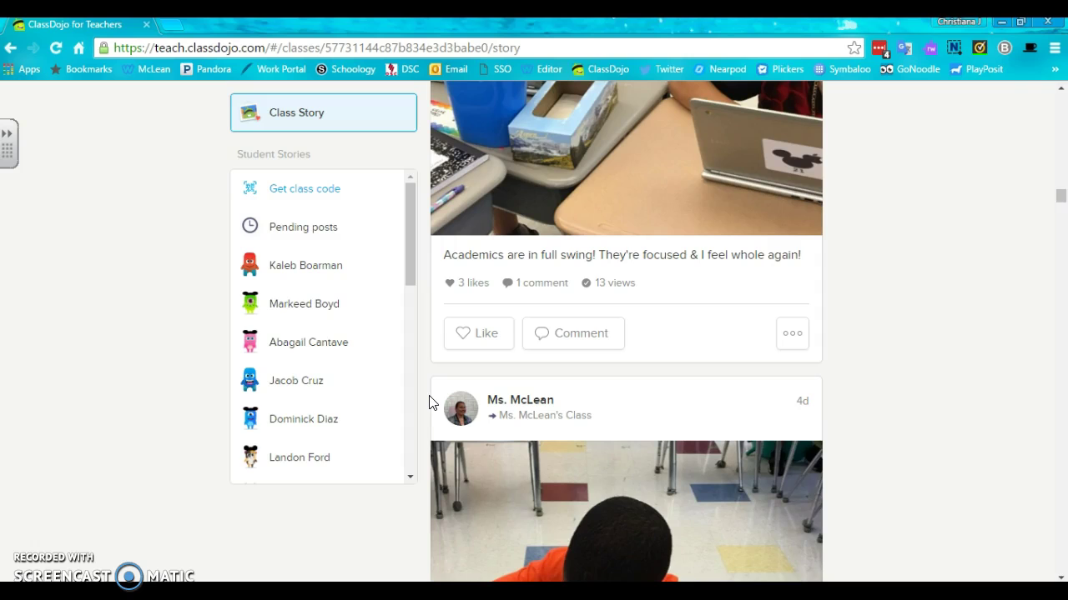
Show the parent comment on an "Academics are in full swing!" photo post and go back to the newest Class Story posts
scroll(638, 245, "up", 3)
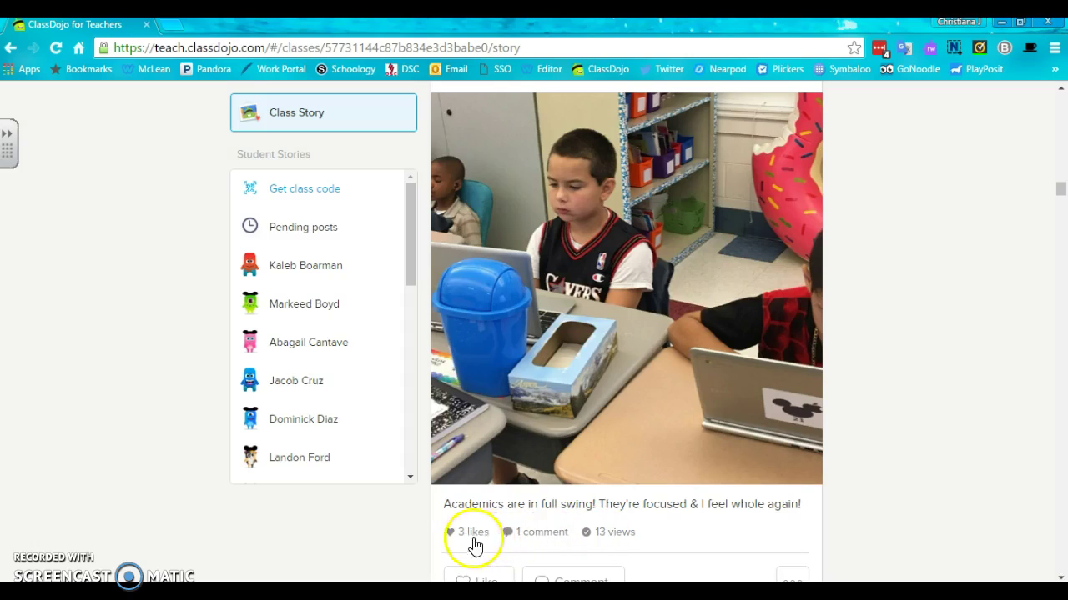
left_click(532, 538)
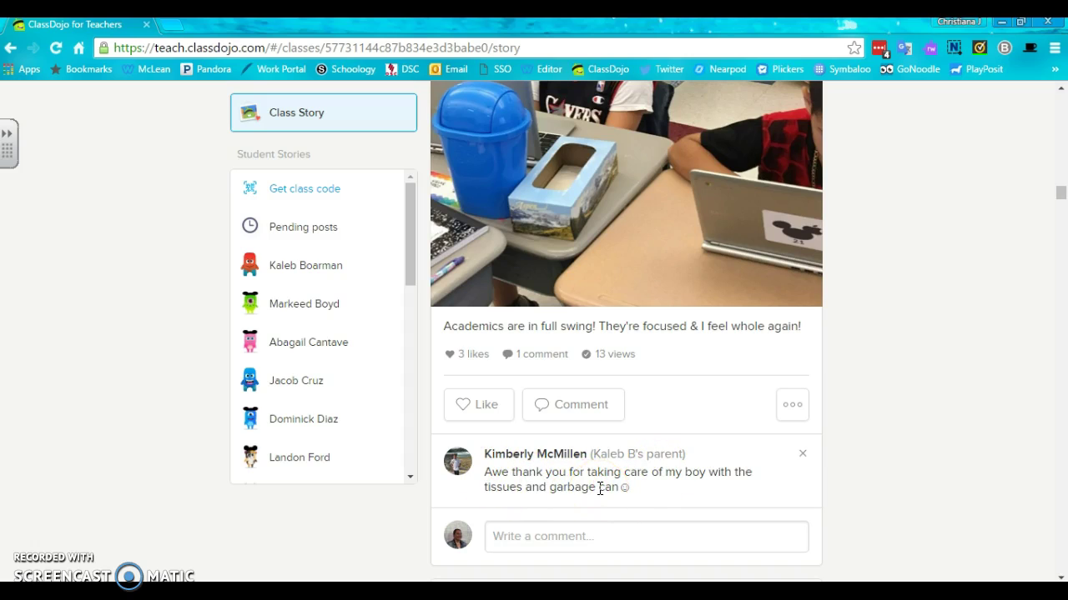
scroll(599, 492, "down", 10)
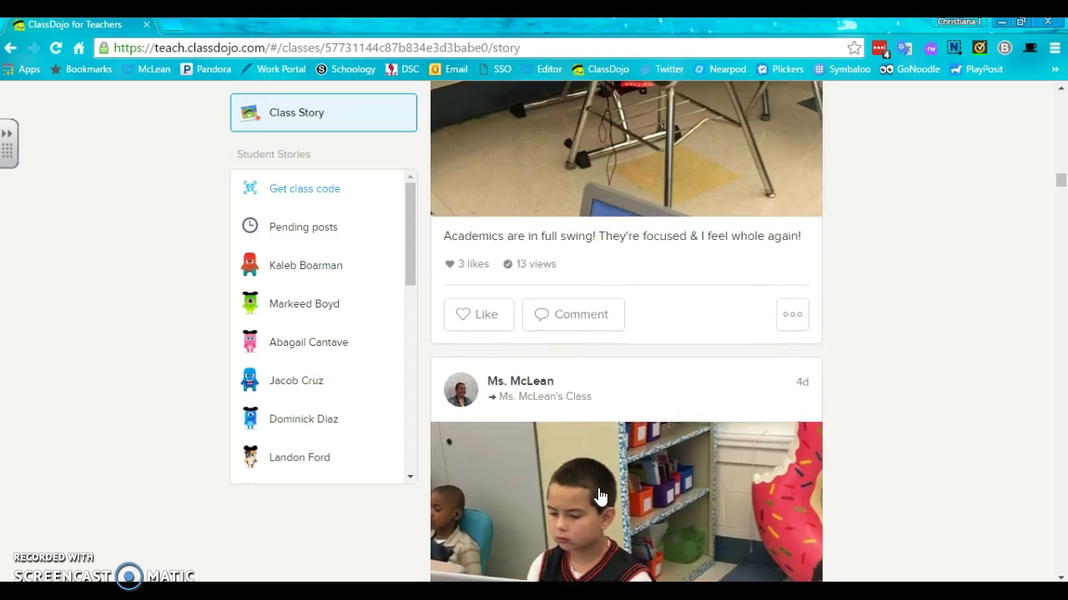
scroll(598, 496, "up", 5)
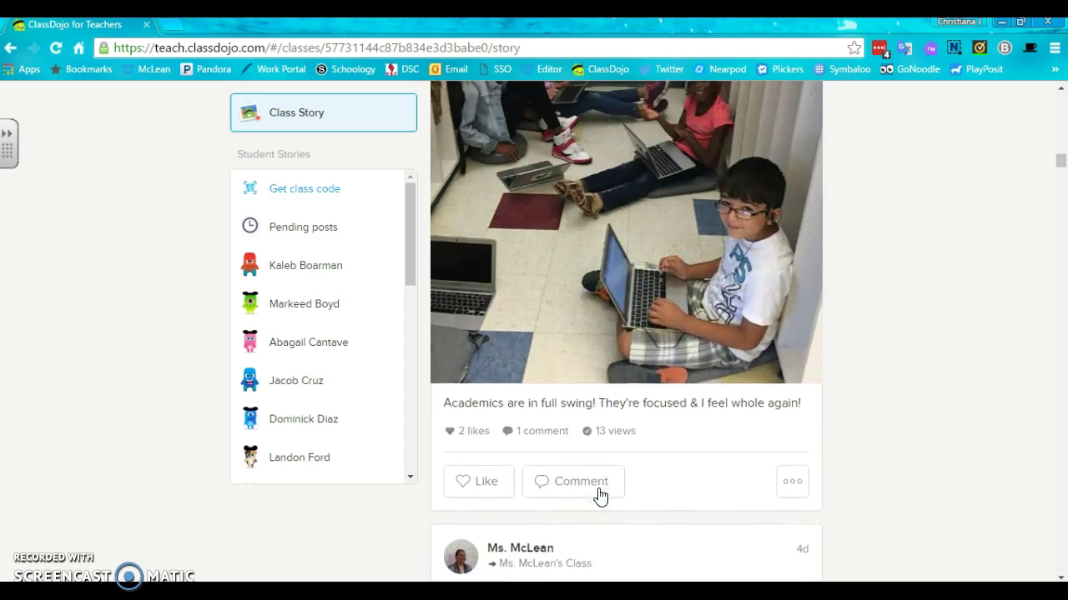
scroll(600, 497, "up", 8)
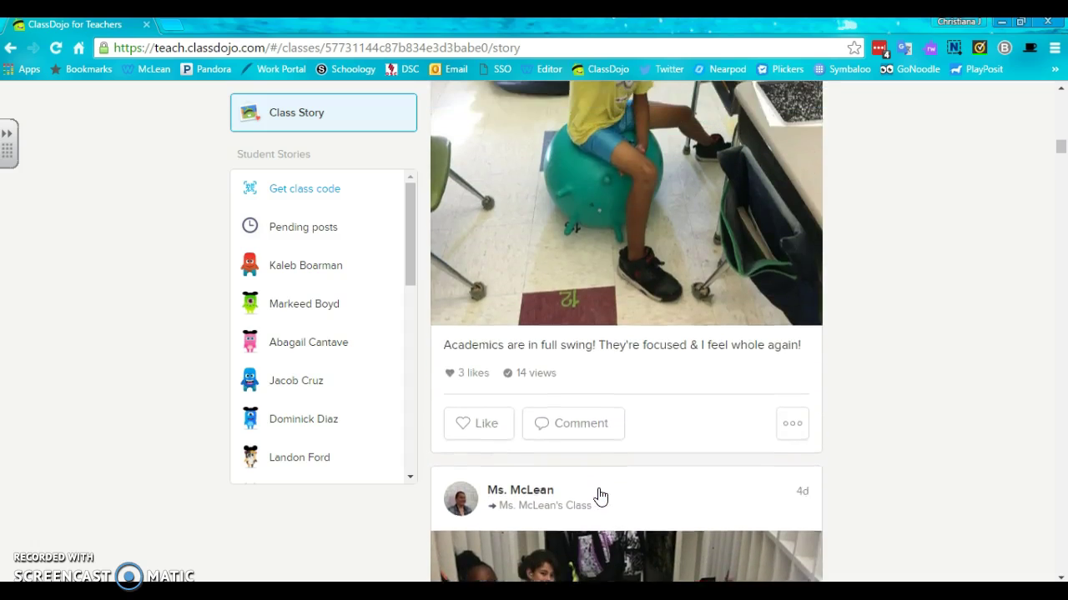
scroll(599, 496, "up", 5)
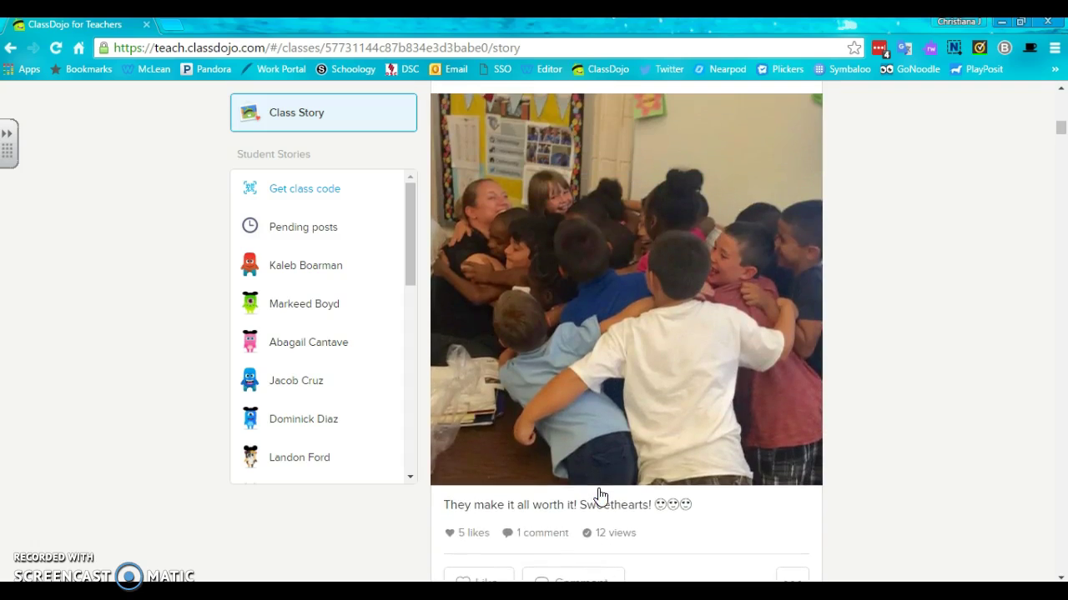
scroll(598, 495, "up", 10)
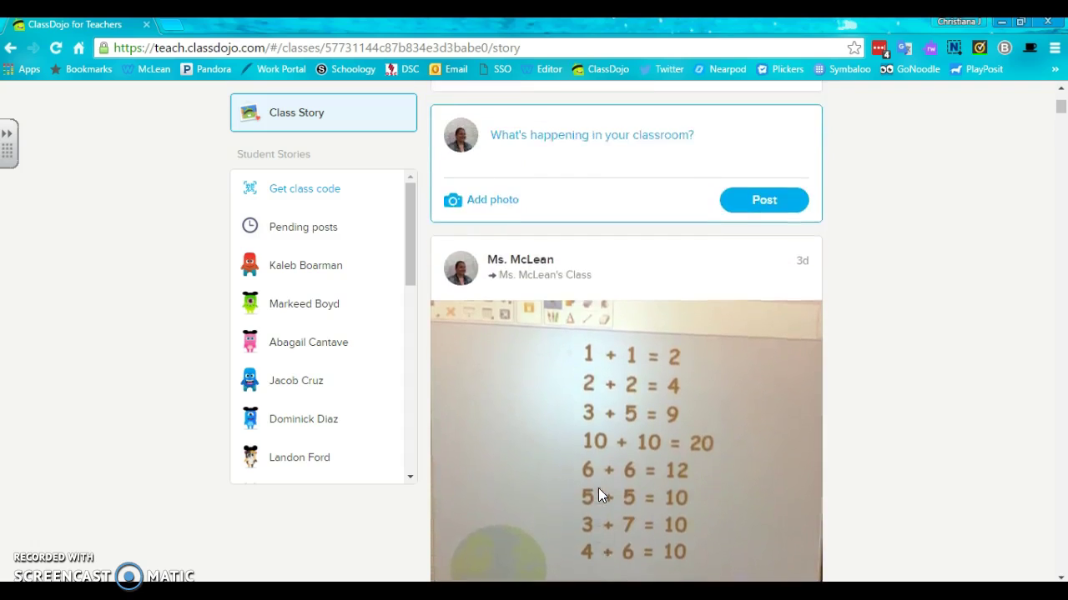
scroll(599, 497, "up", 1)
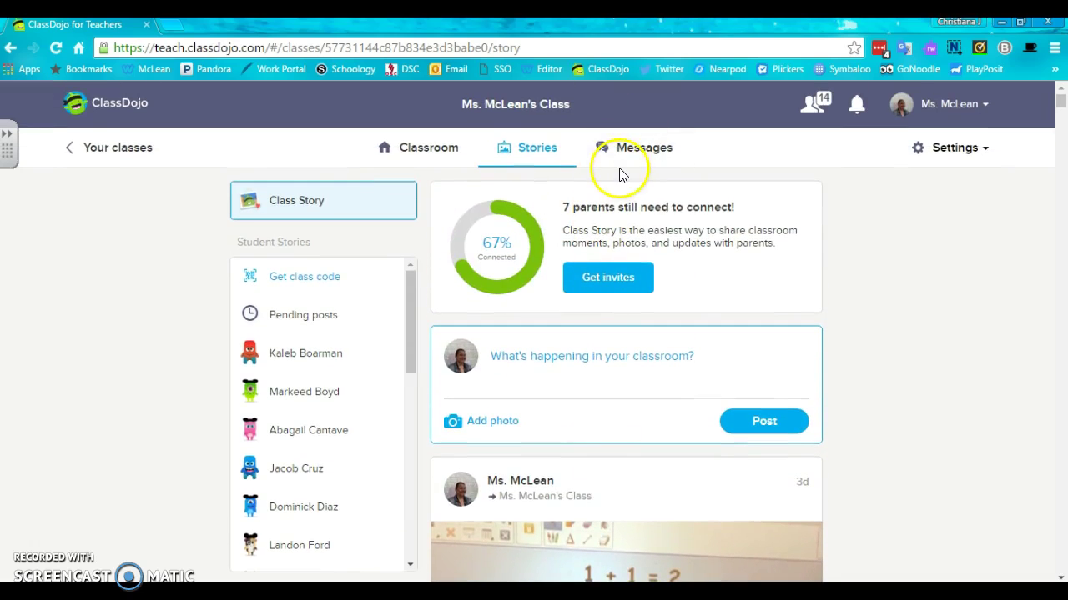
View the shared class's student overview, return to the teacher's home page and look over the school and class cards
left_click(426, 150)
scroll(139, 271, "down", 1)
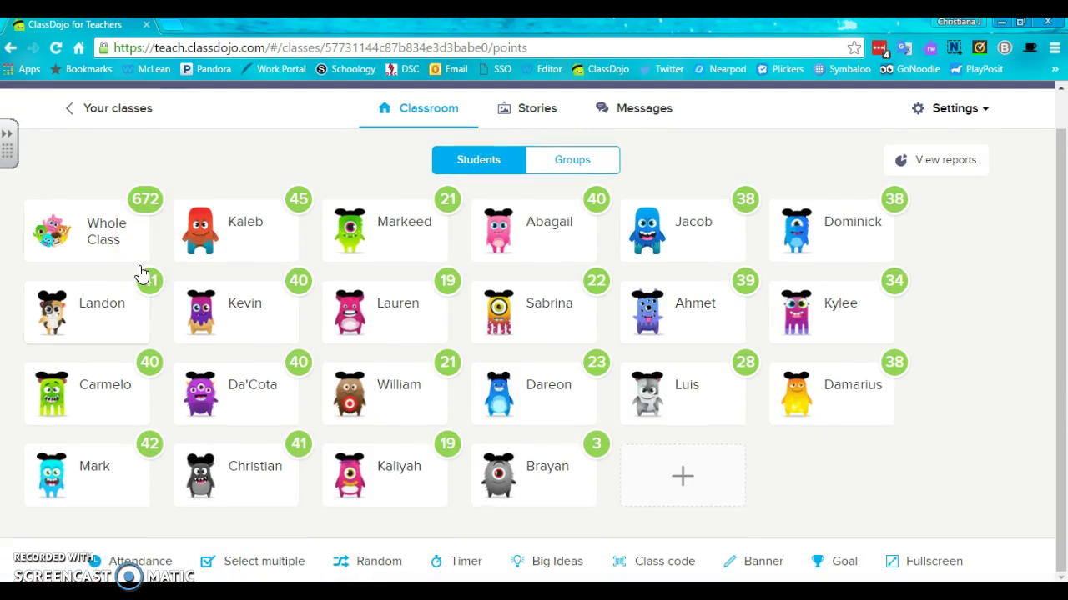
left_click(121, 113)
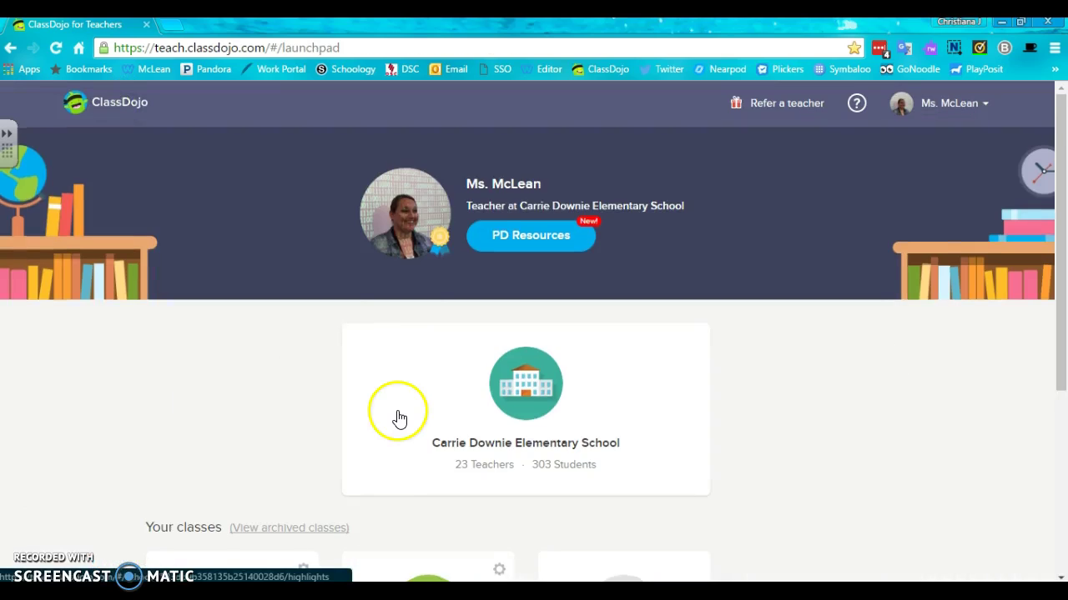
scroll(397, 417, "down", 3)
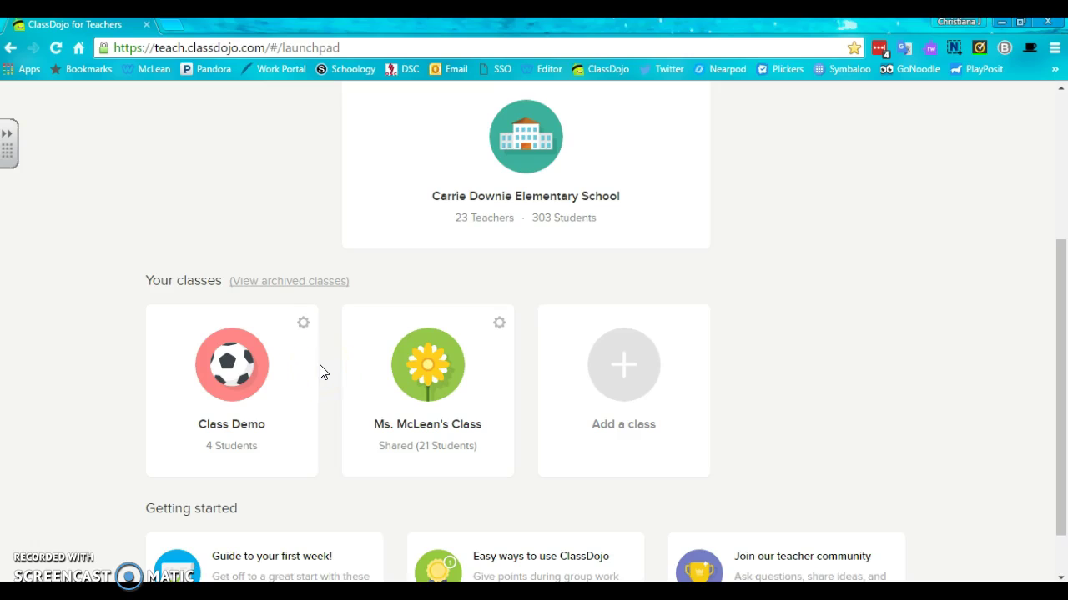
scroll(324, 372, "up", 3)
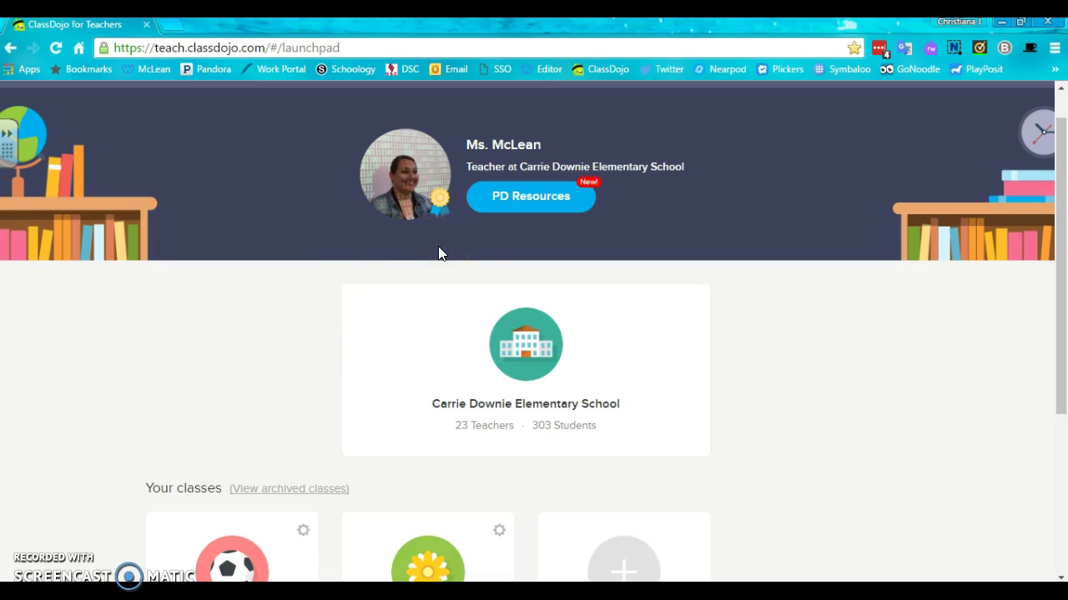
mouse_move(439, 200)
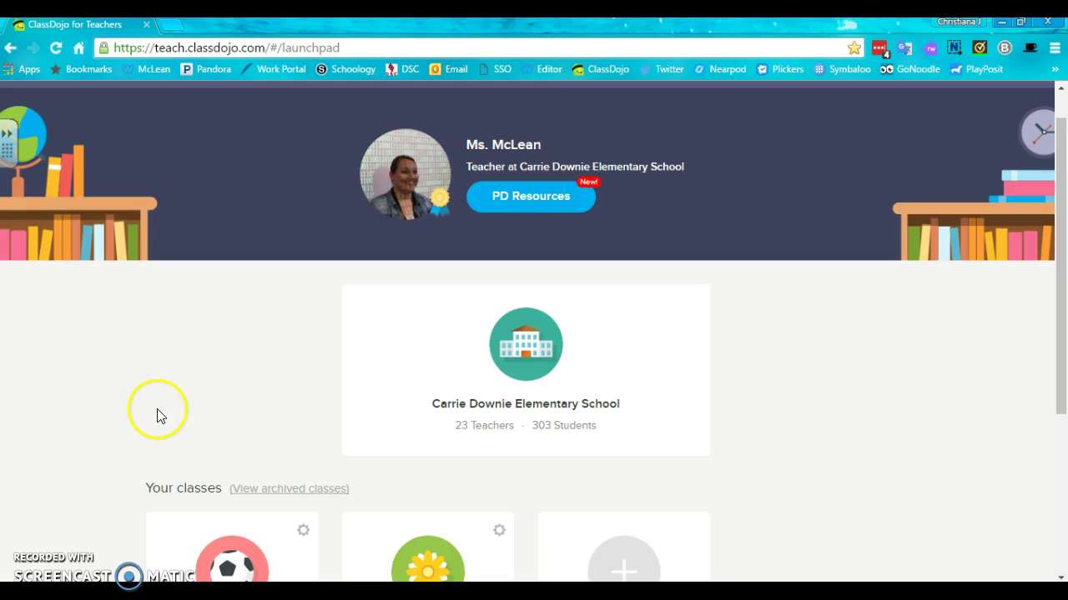
scroll(161, 417, "down", 2)
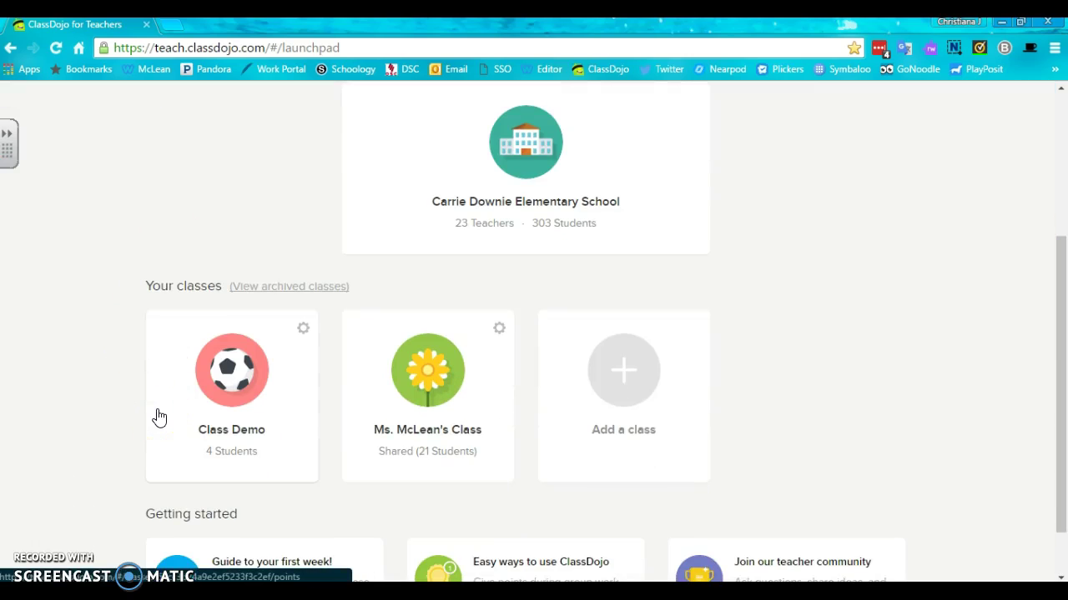
scroll(160, 417, "down", 1)
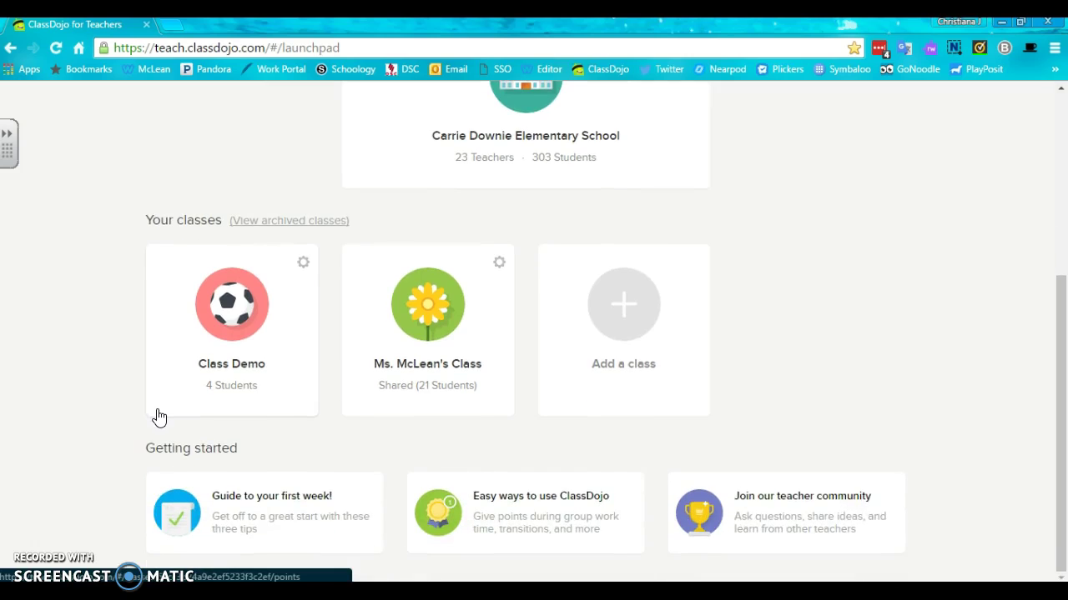